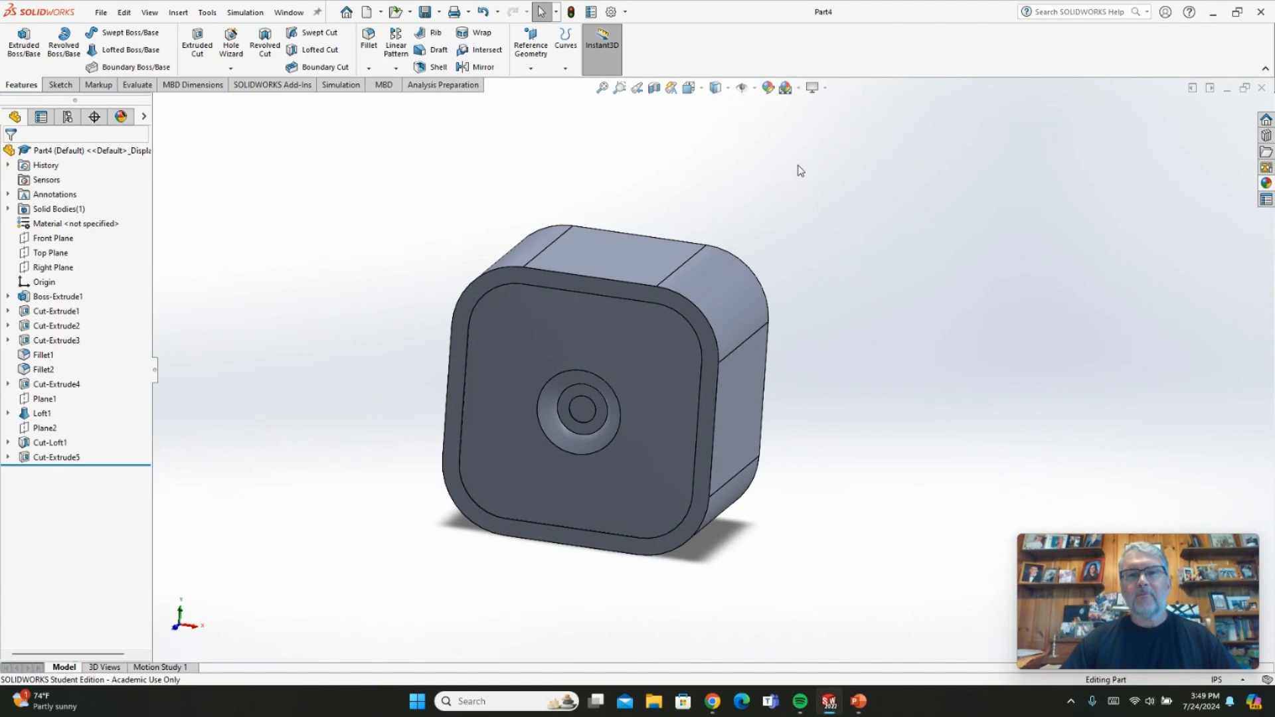
- Start a new sketch on the flat top face of the camera body, viewed from the top
click(616, 256)
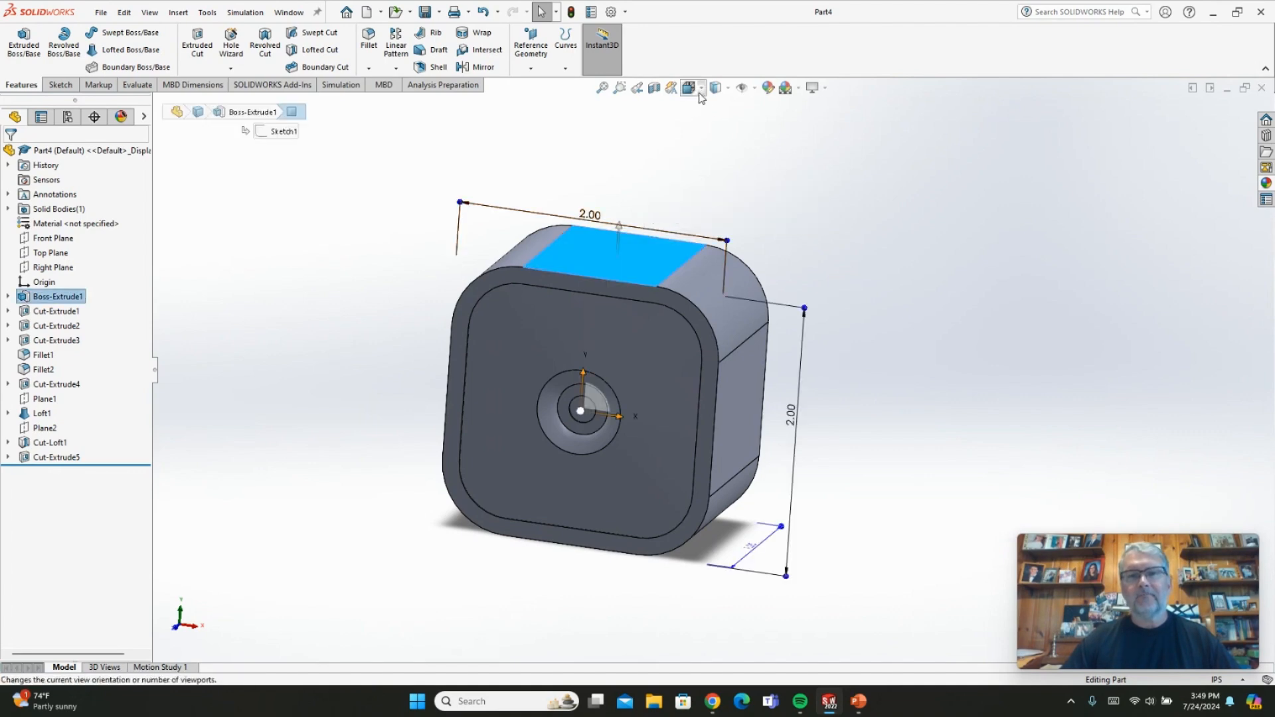
click(690, 95)
click(595, 314)
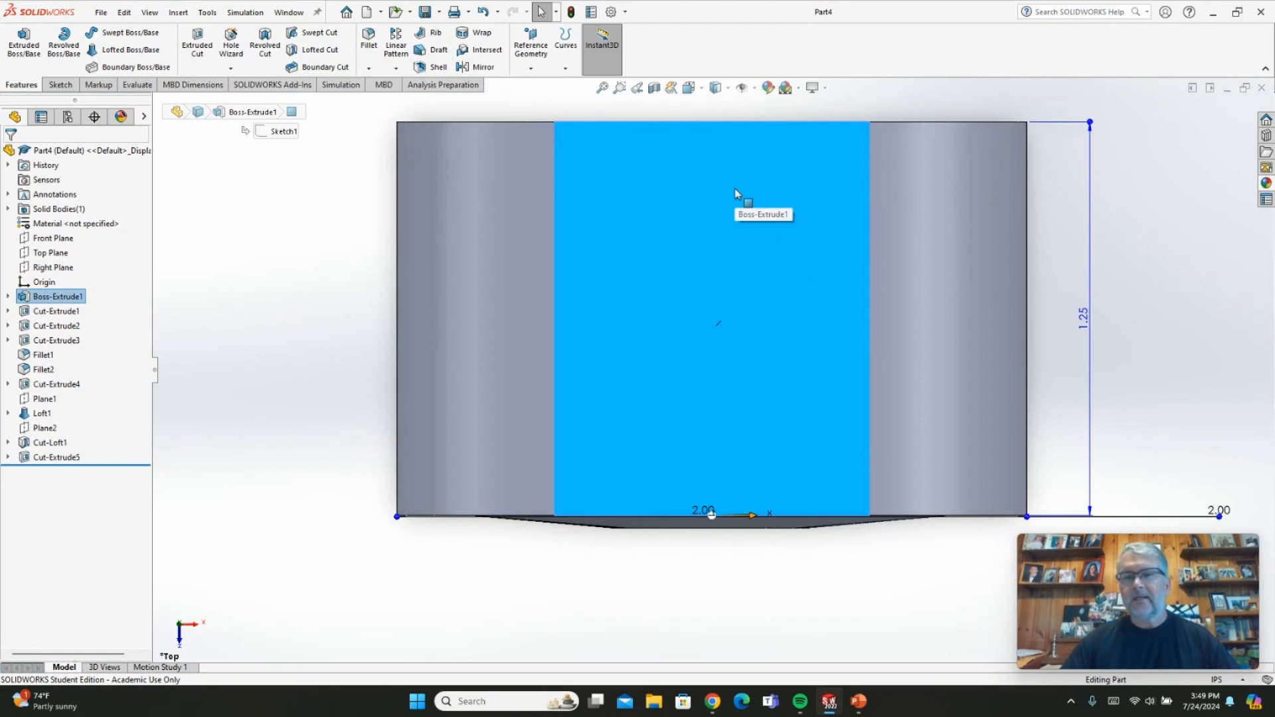
scroll(737, 186, down, 3)
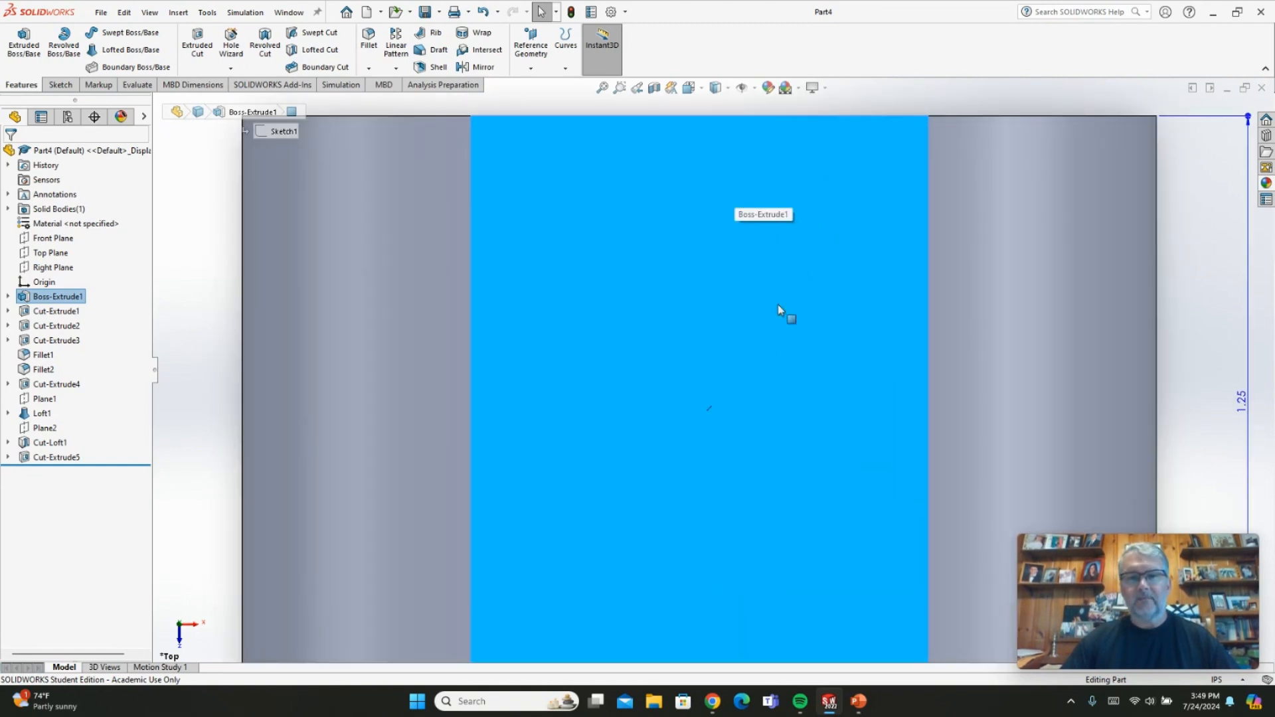
click(61, 85)
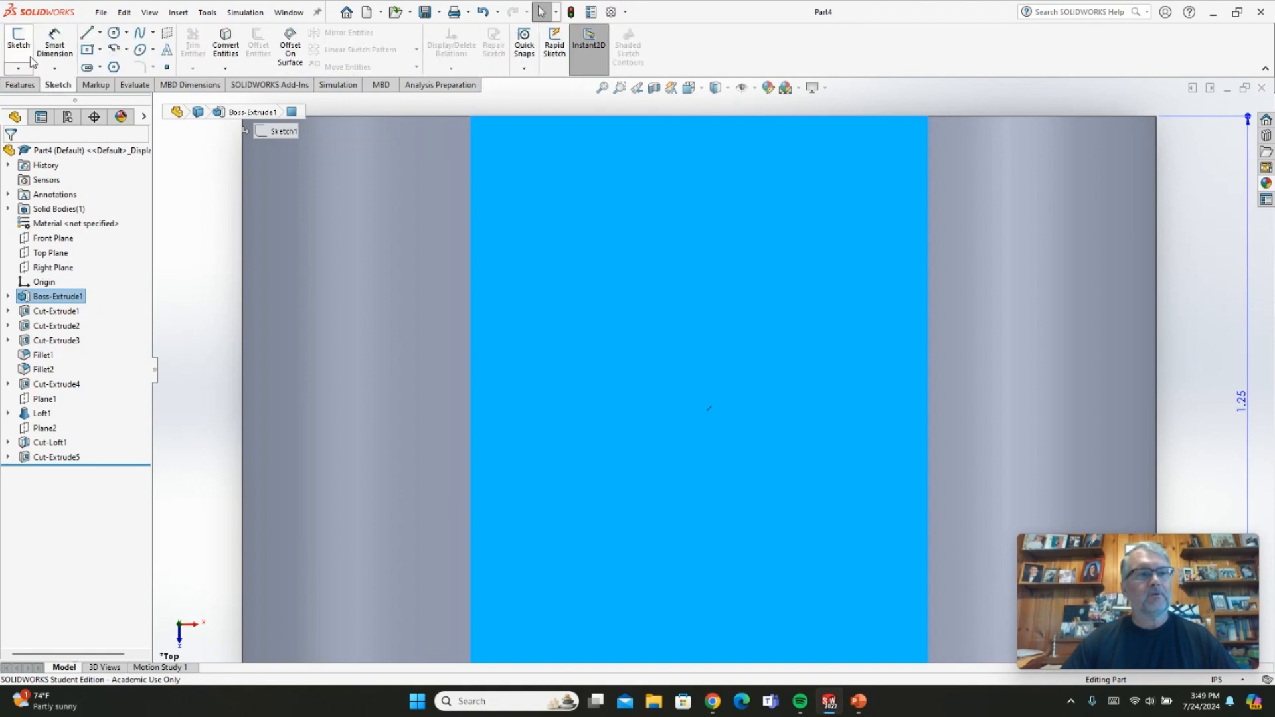
click(22, 45)
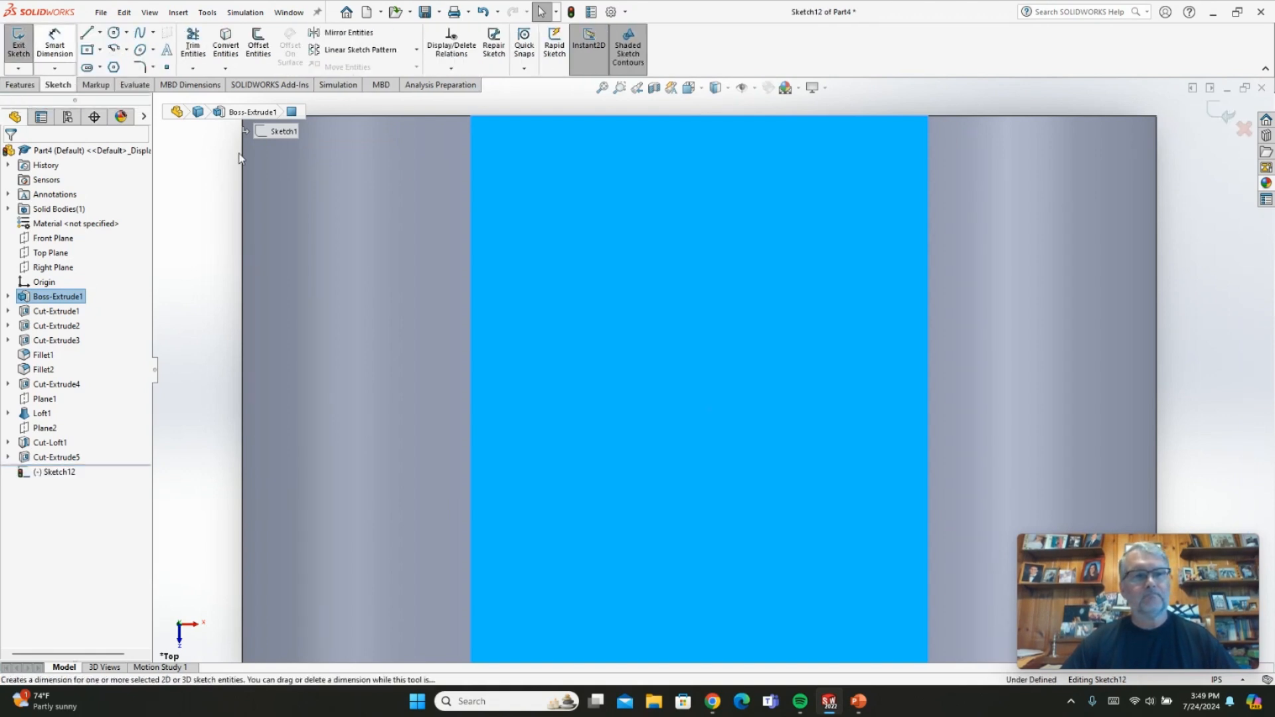
- Sketch a small circle with a radius of about 0.02 in near the rear left of the top face
click(114, 33)
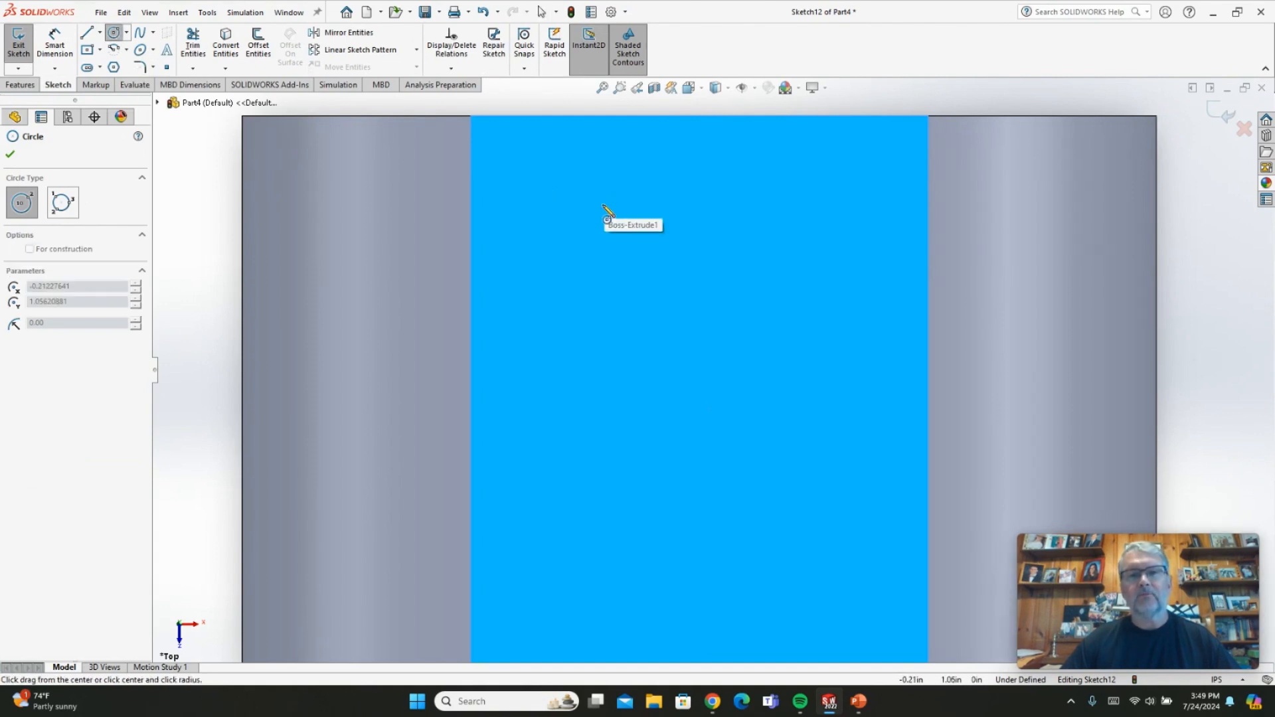
click(603, 205)
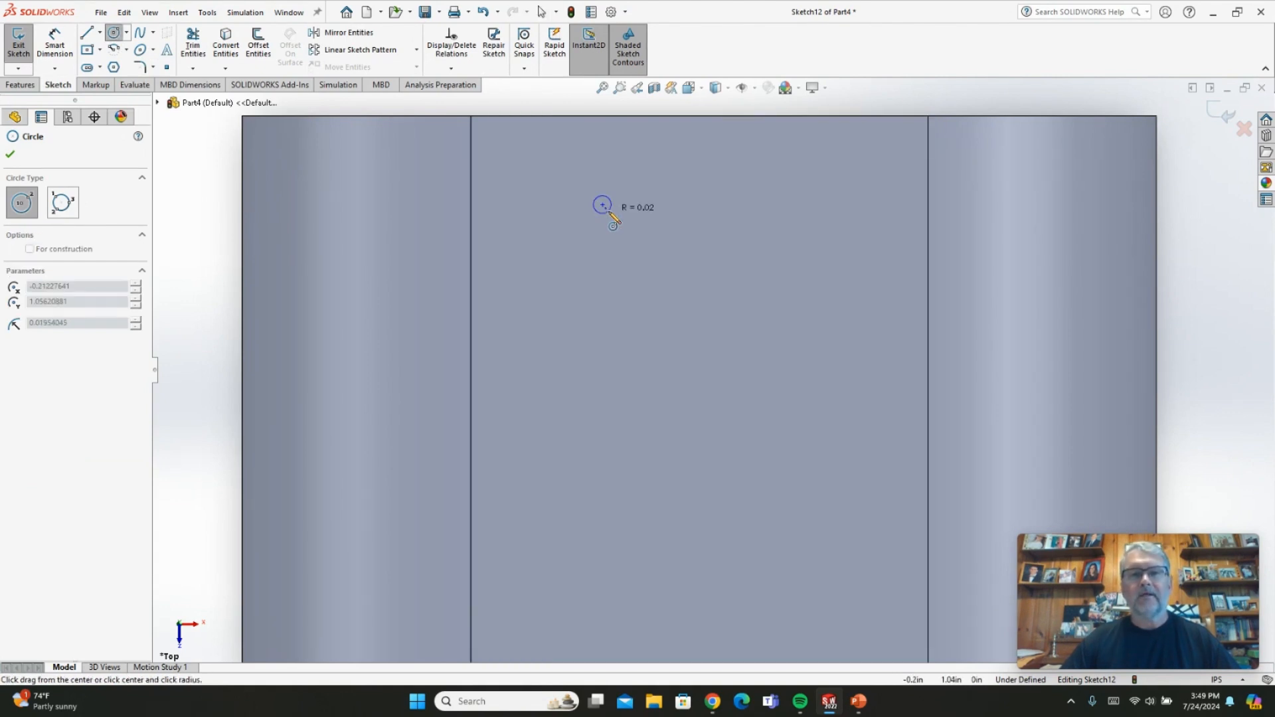
click(613, 220)
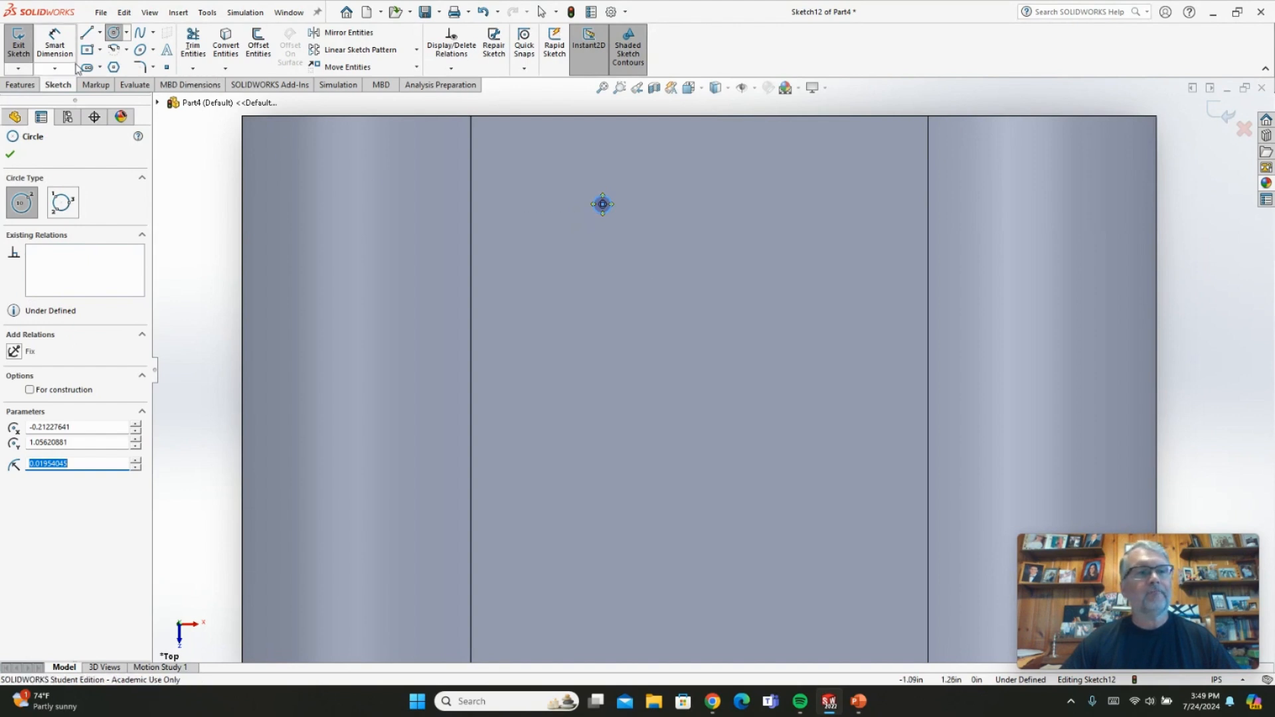
- Dimension the small circle's diameter as 0.02 in
click(53, 48)
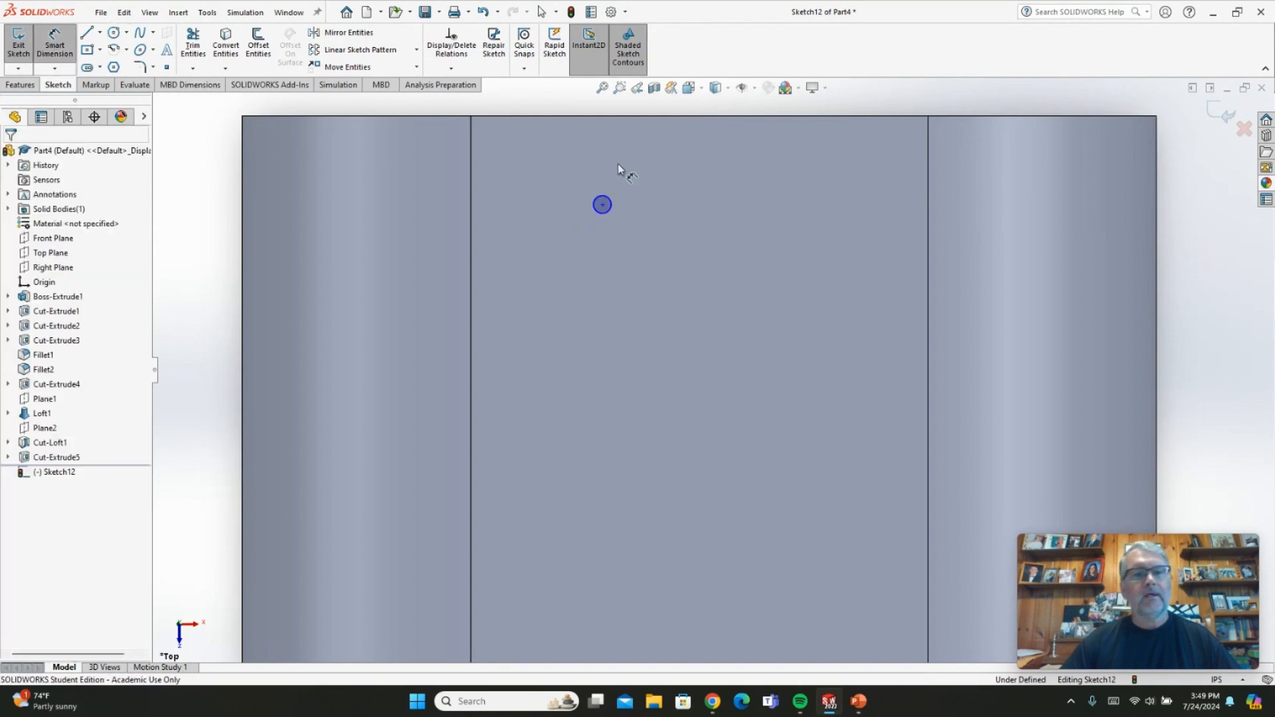
click(600, 203)
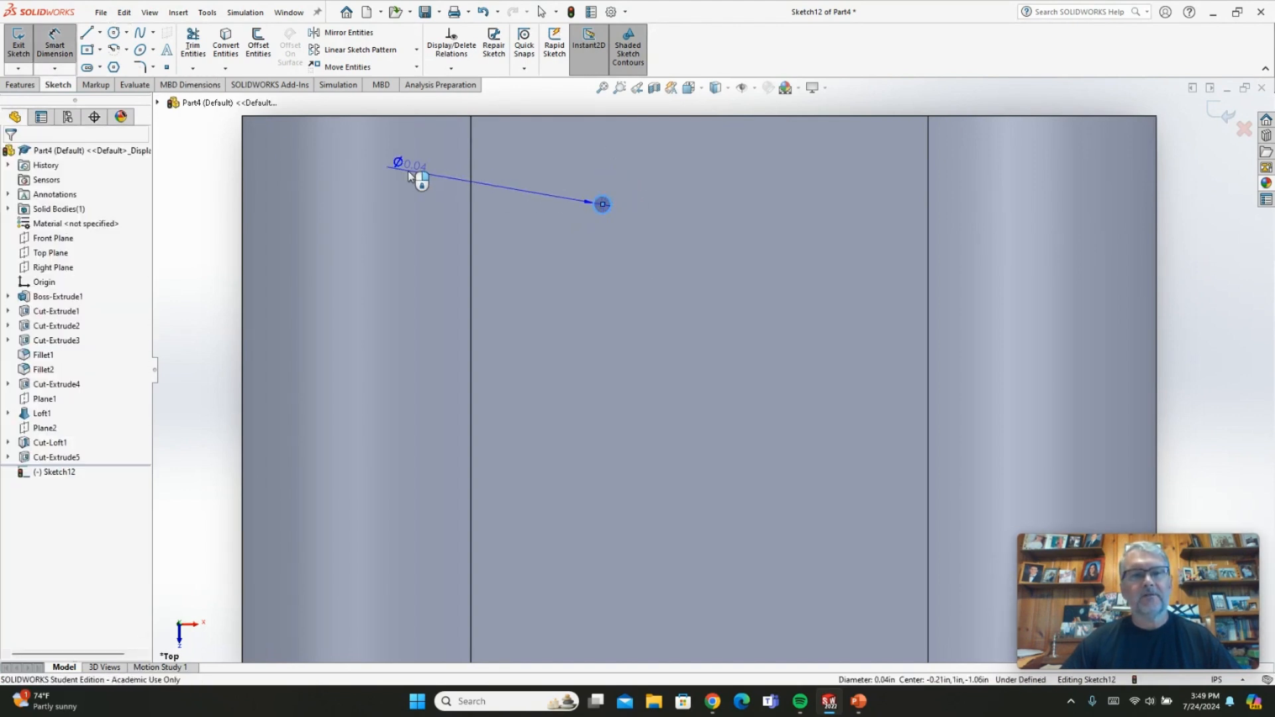
click(410, 175)
text(.02)
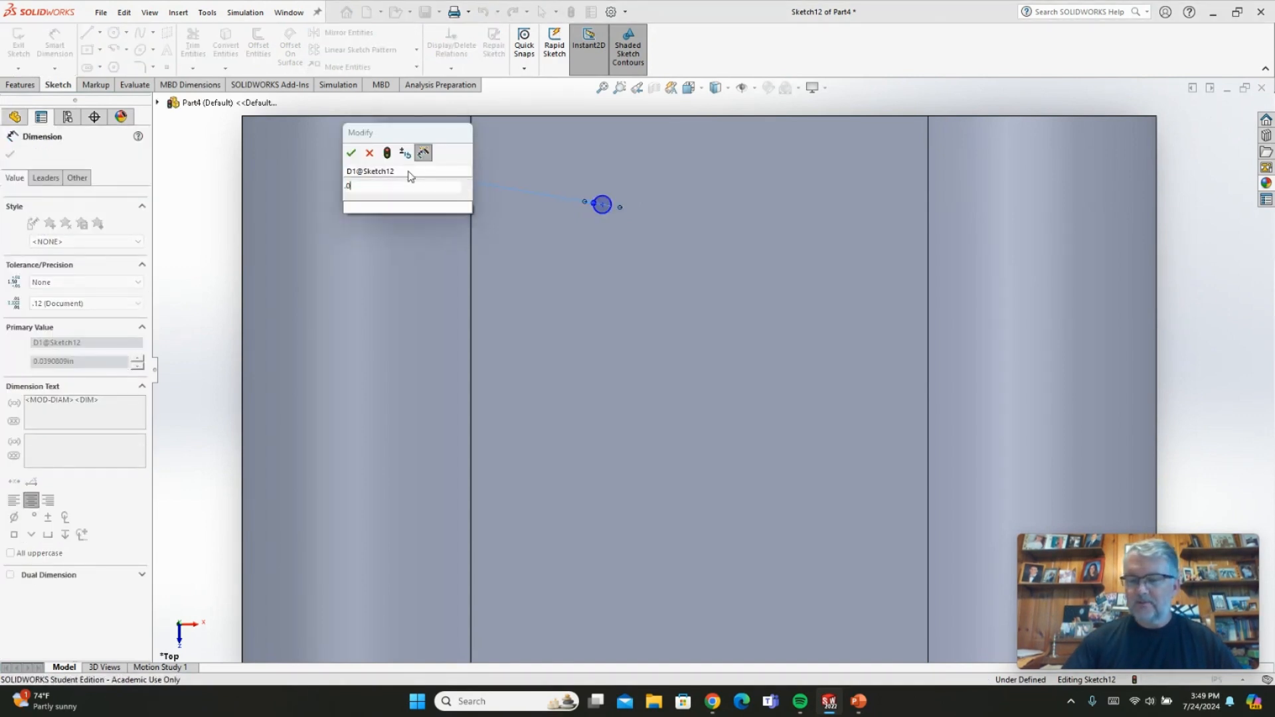
key(Return)
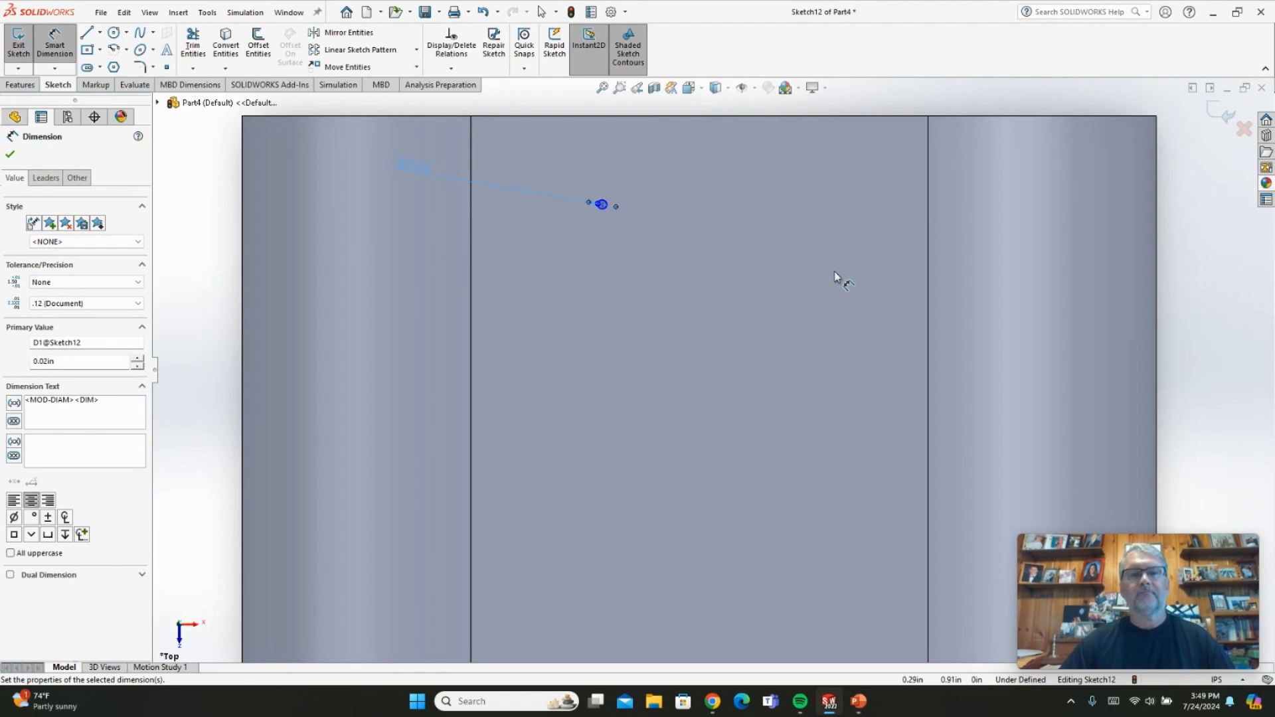
- Change the circle's diameter dimension to 0.04 in and leave the dimension command
double_click(409, 166)
text(0.04)
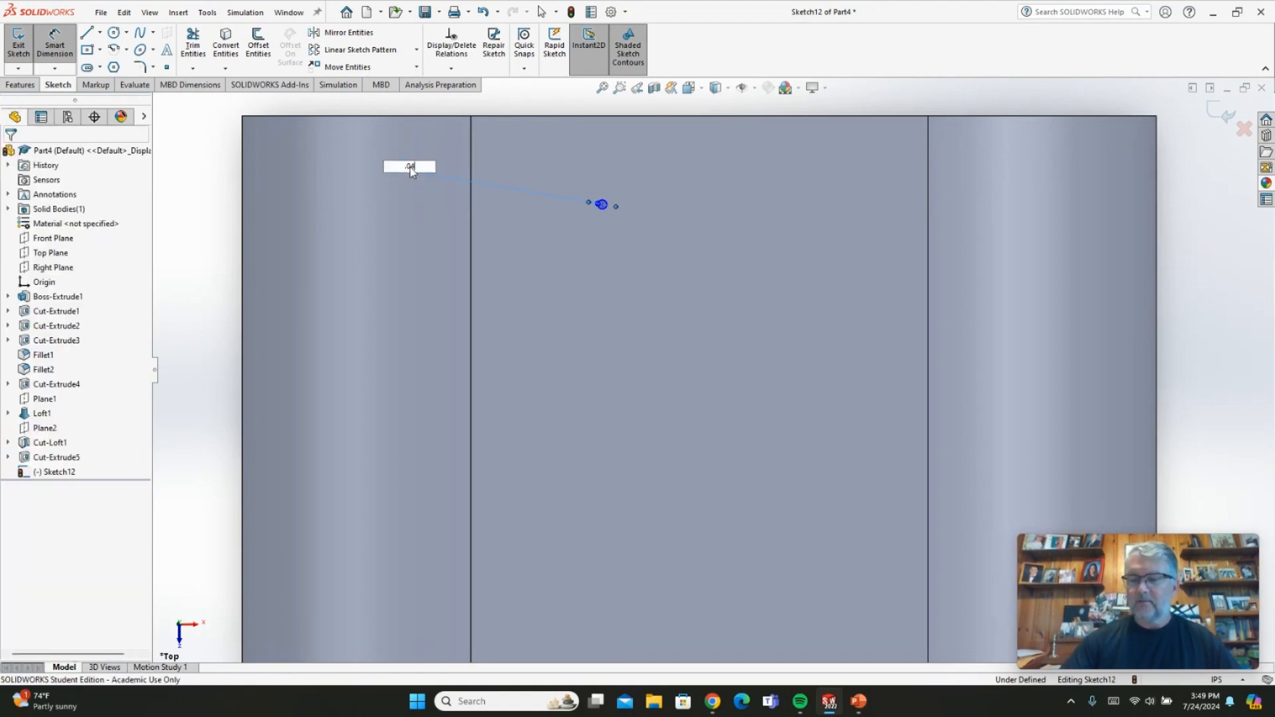
key(Return)
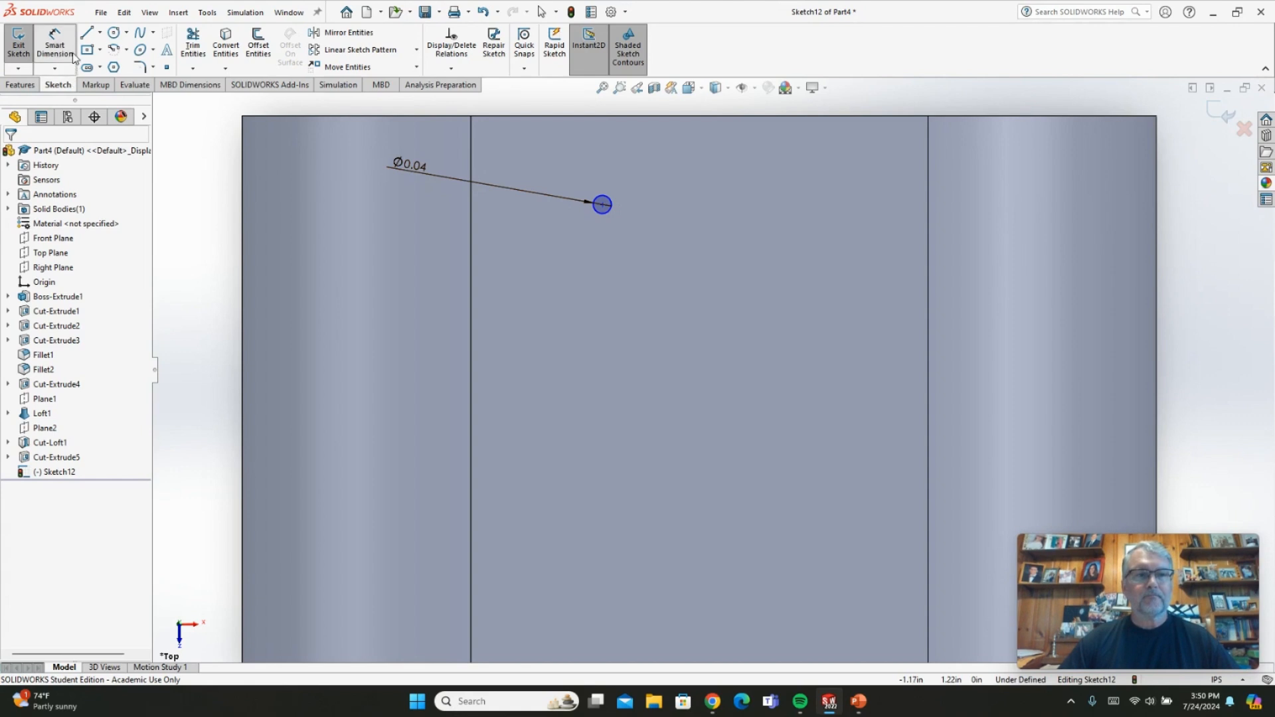
click(55, 43)
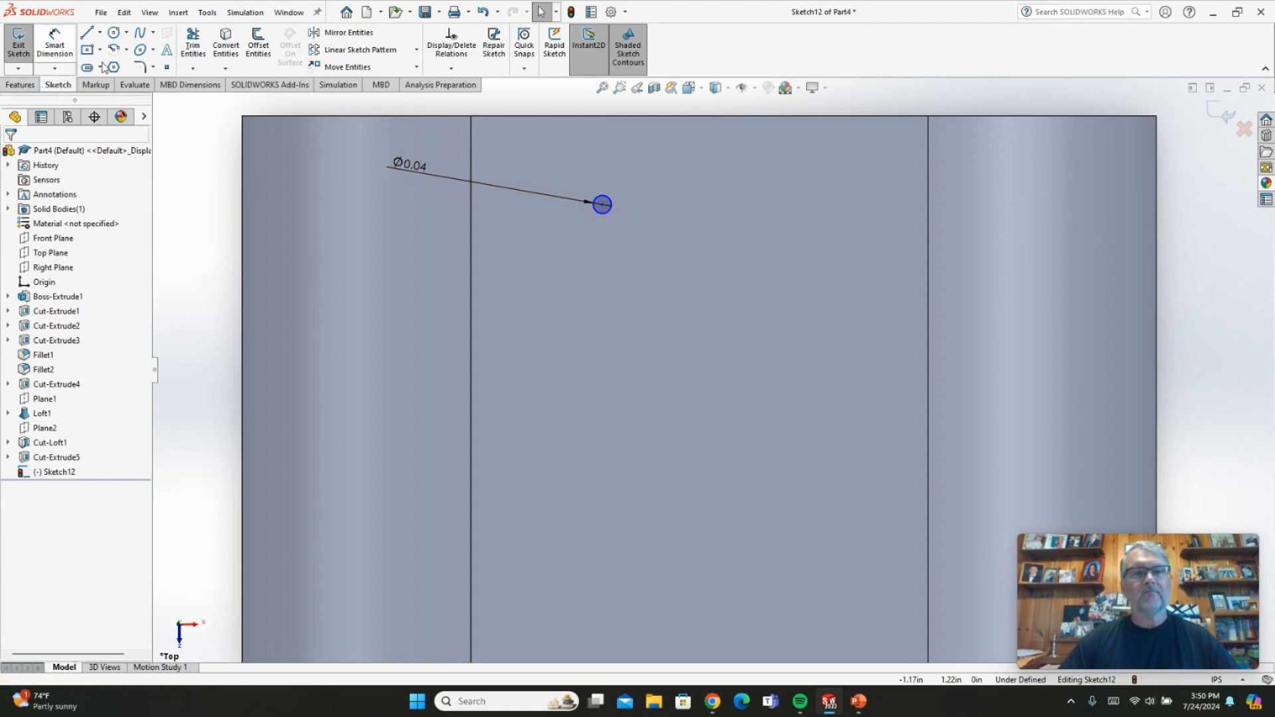
- Set up a linear sketch pattern of the circle with 5 instances spaced 0.1 in along the X-axis
click(416, 50)
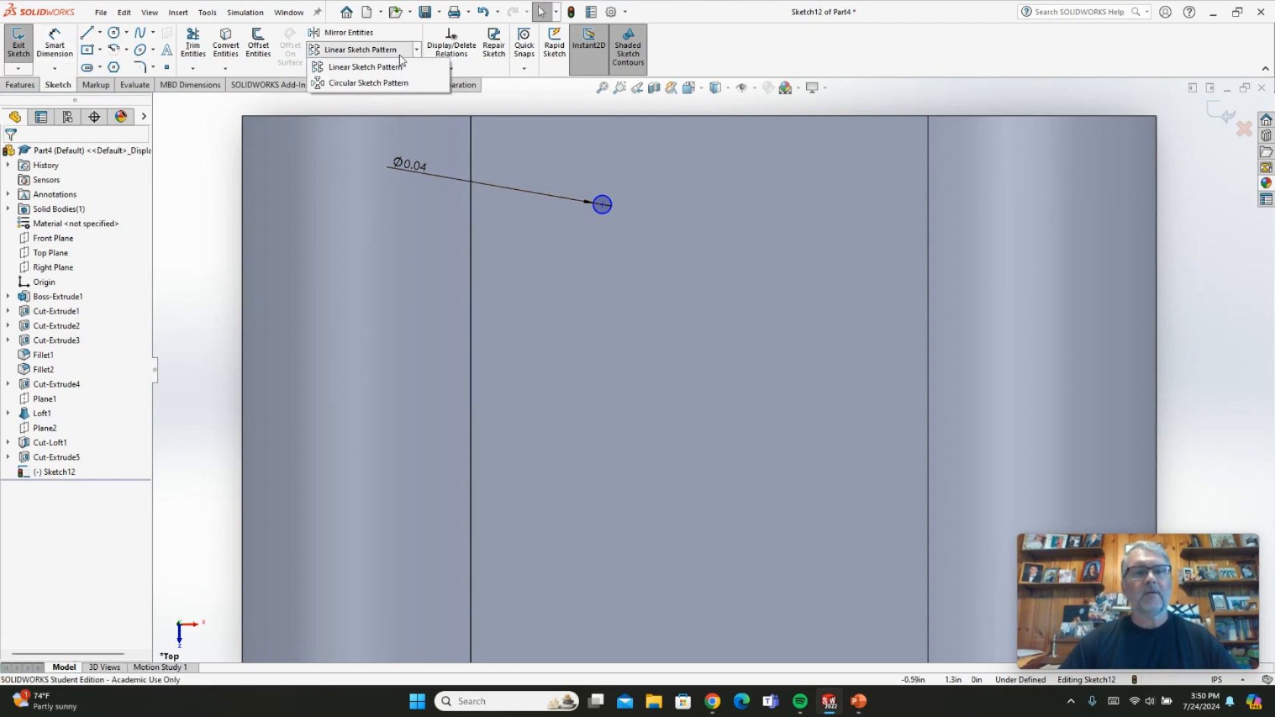
click(341, 69)
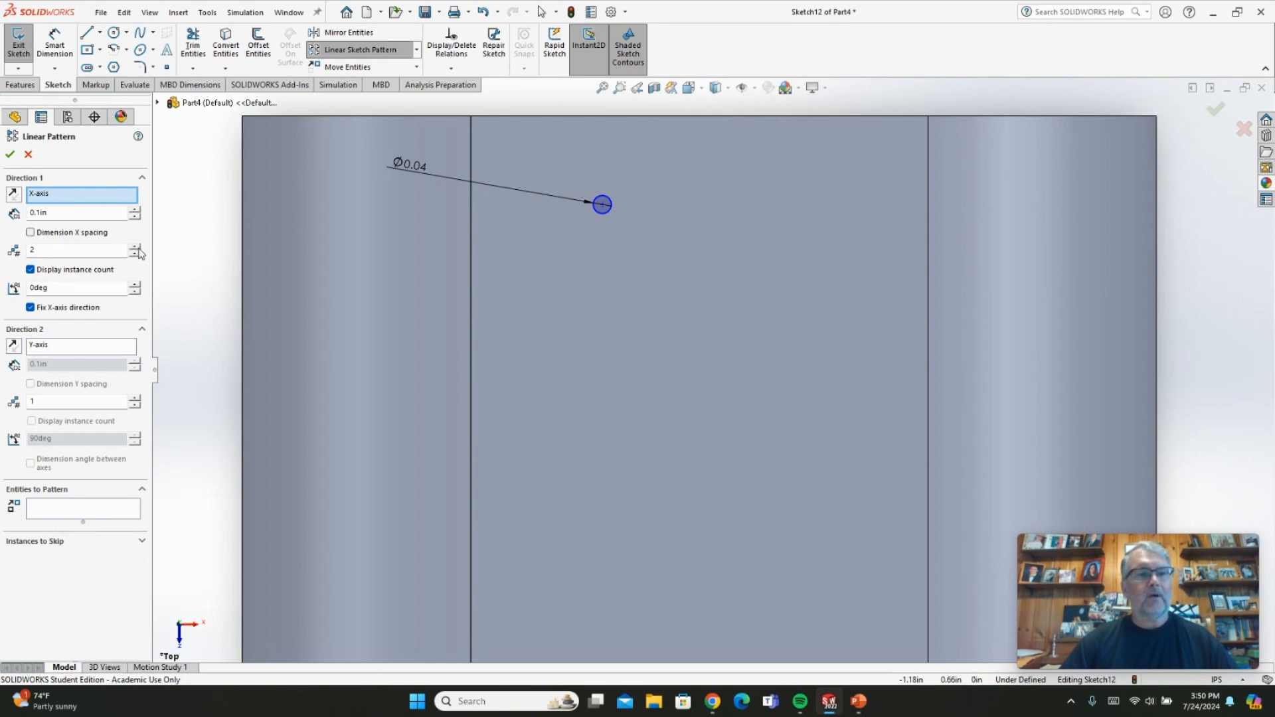
click(68, 517)
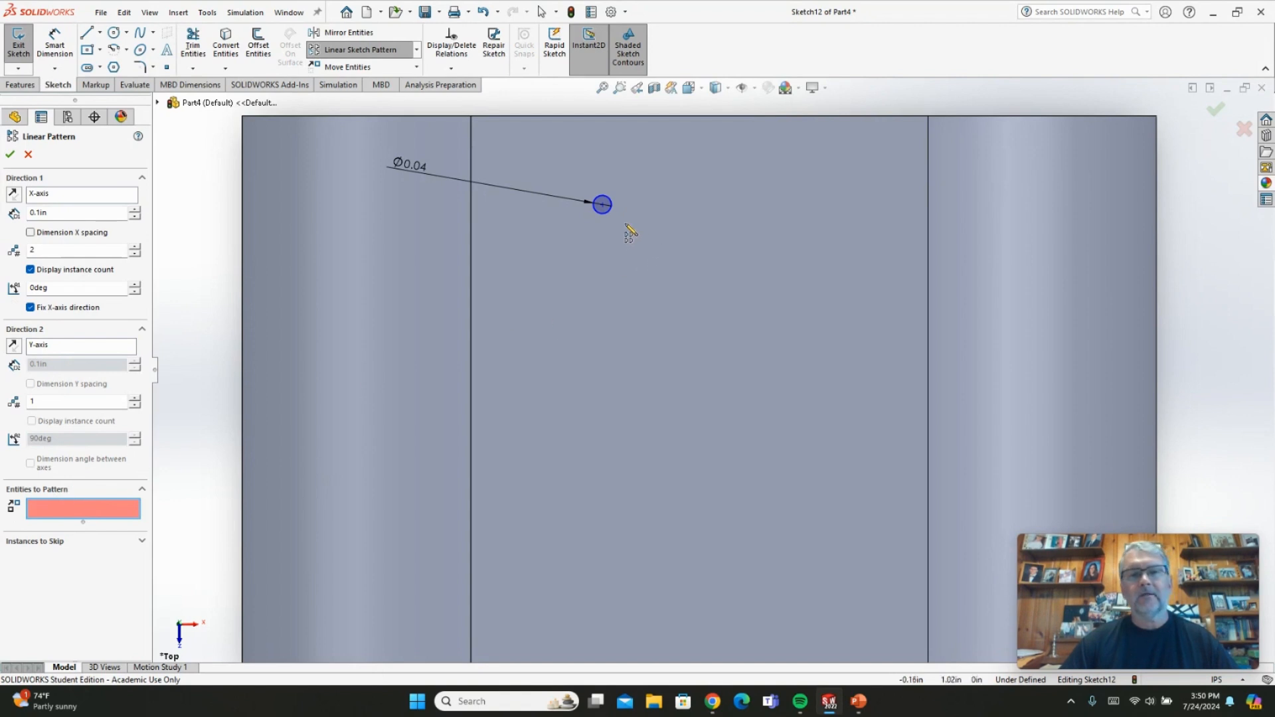
click(610, 213)
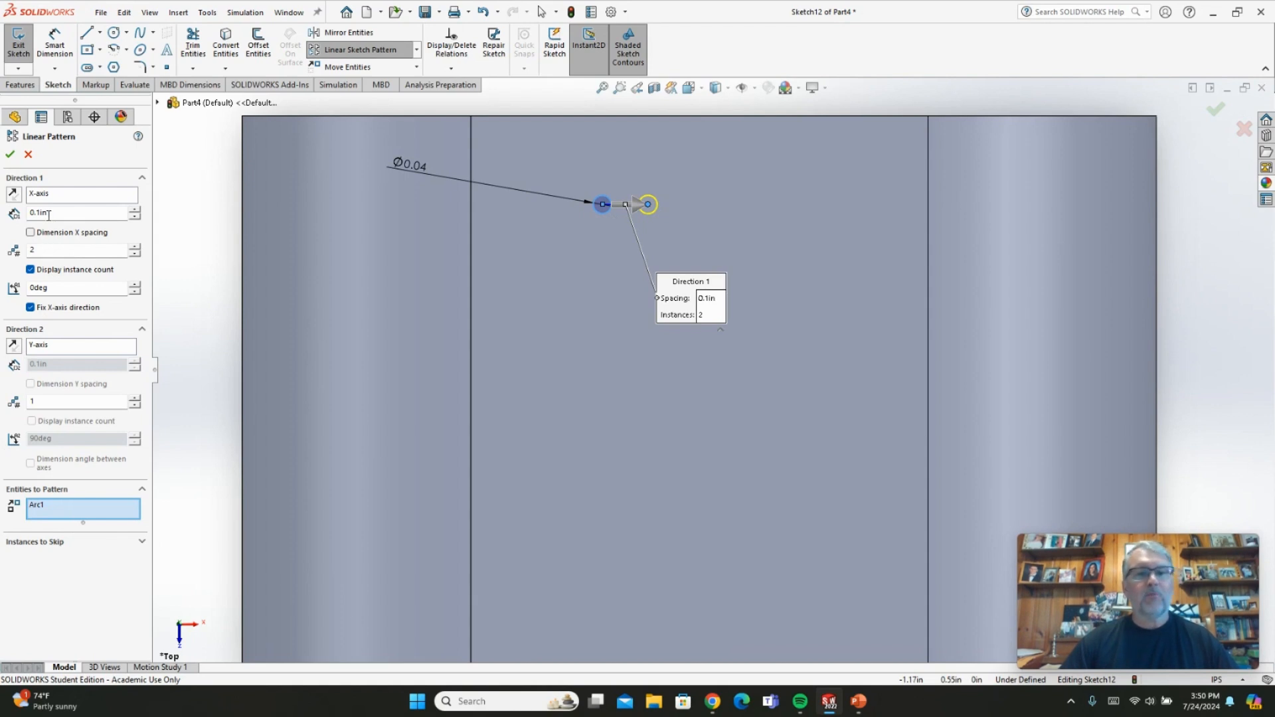
click(136, 246)
click(135, 246)
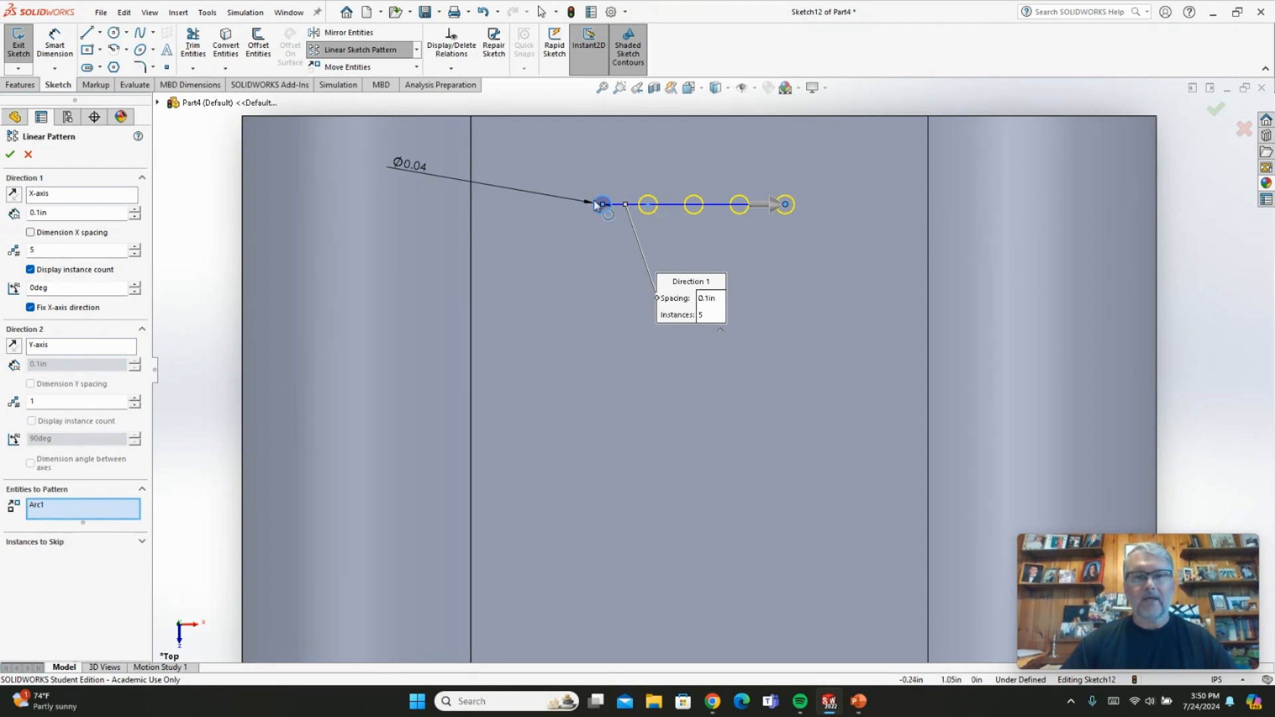
- Add 3 pattern instances spaced 0.1 in along the Y-axis, flip that direction to stay on the face, and apply the pattern
click(134, 399)
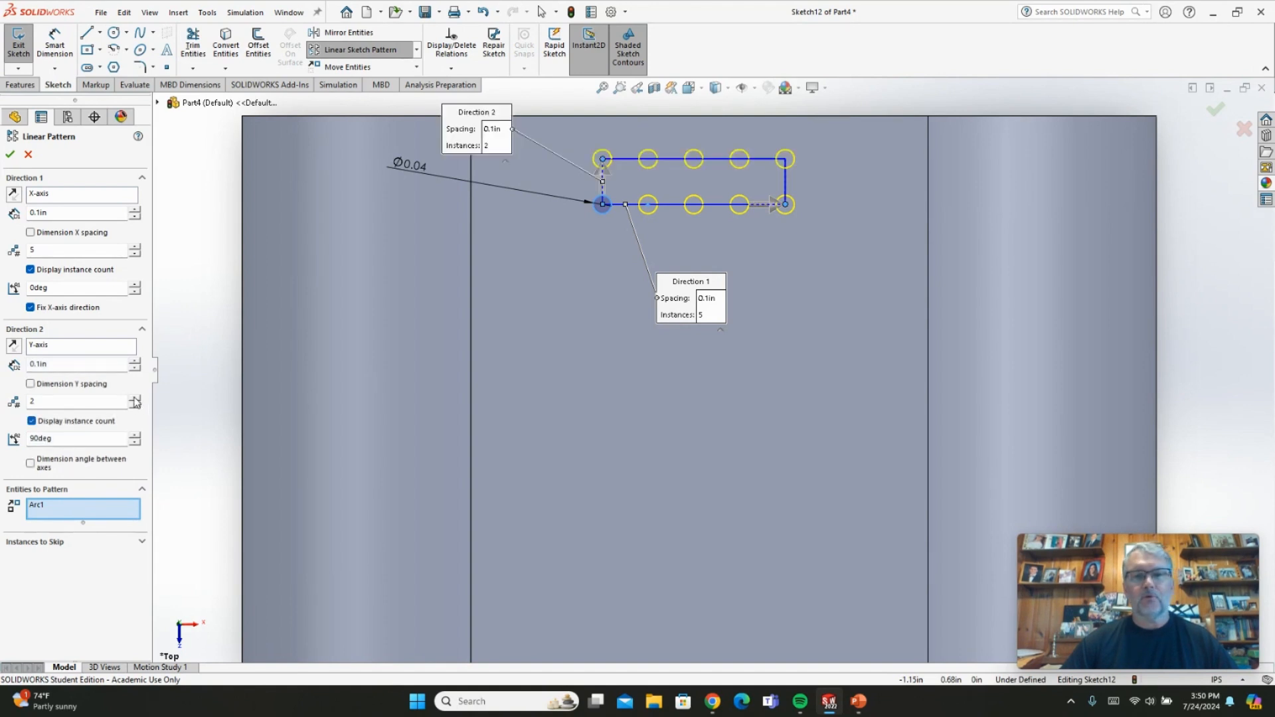
click(135, 399)
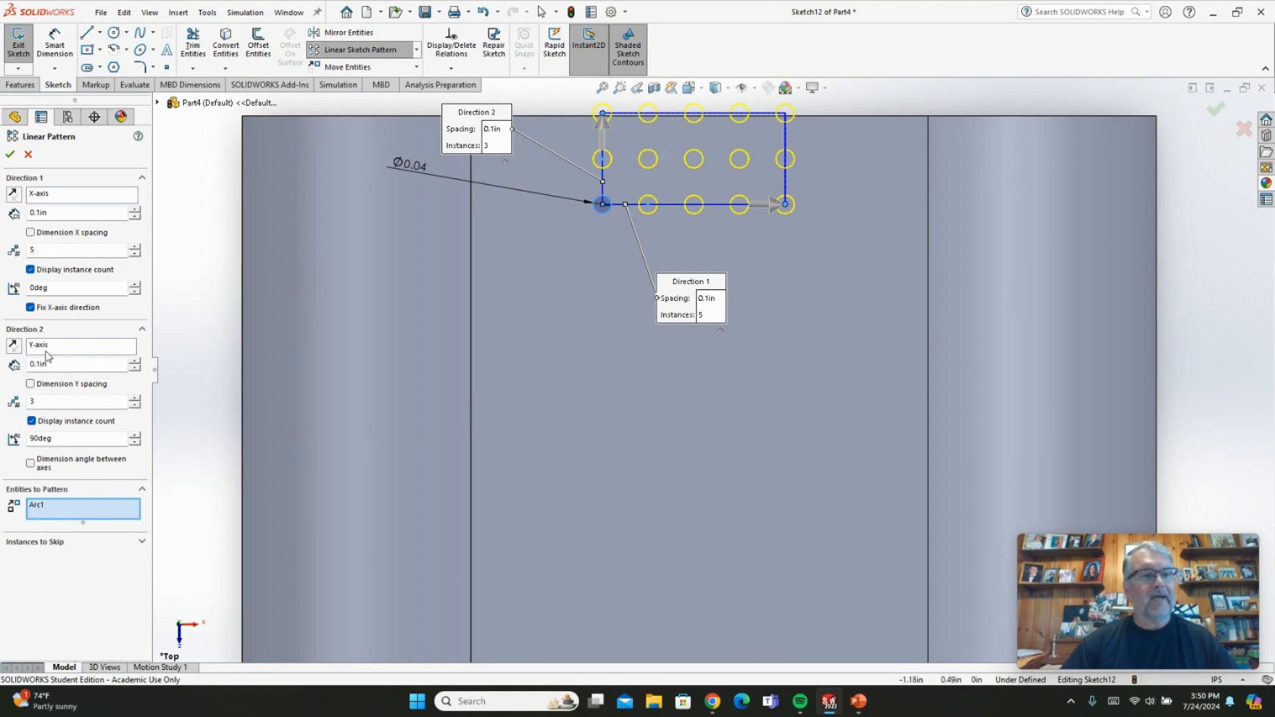
click(13, 345)
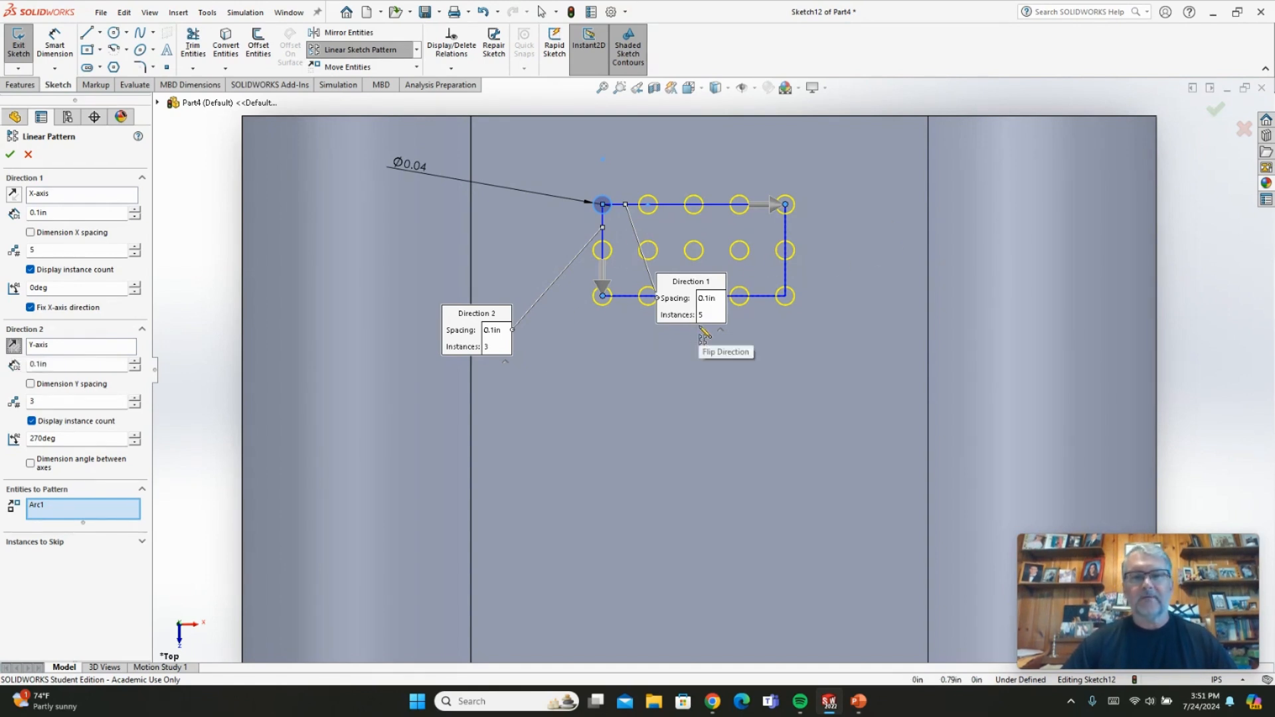
click(10, 155)
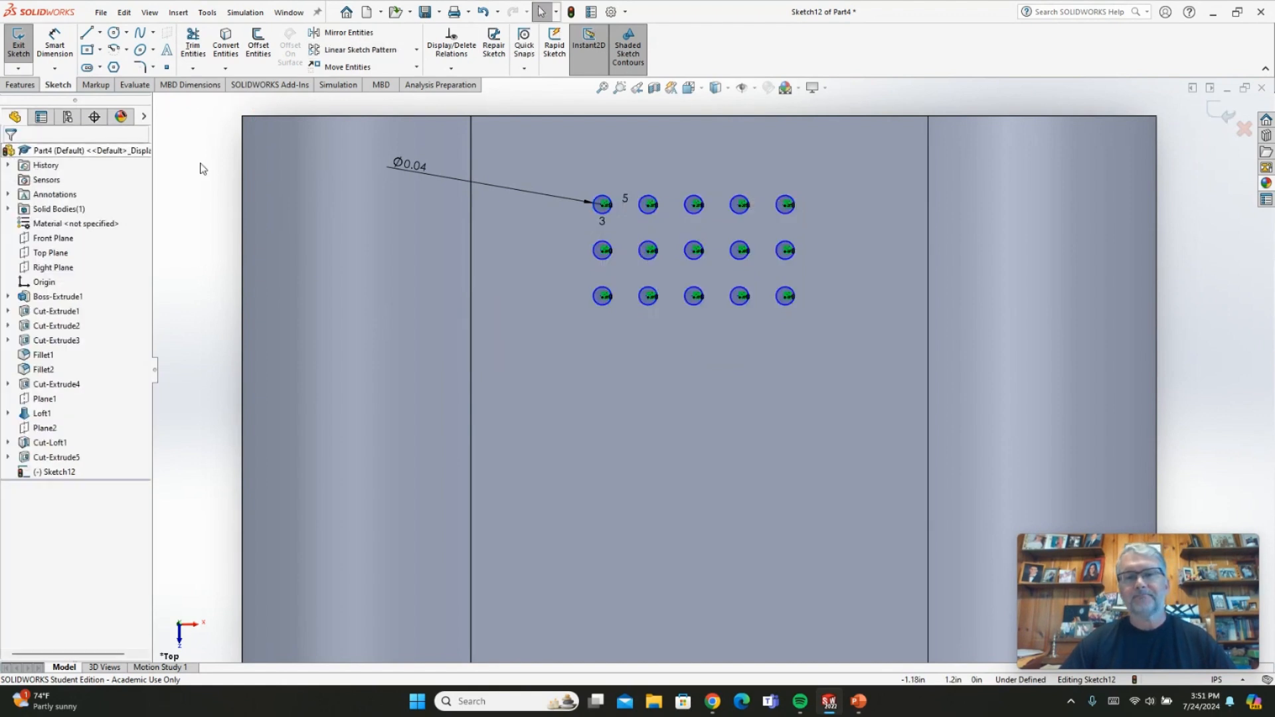
- Dimension the center of the rear row's middle circle 1 in horizontally from the body's right side edge
scroll(787, 342, up, 4)
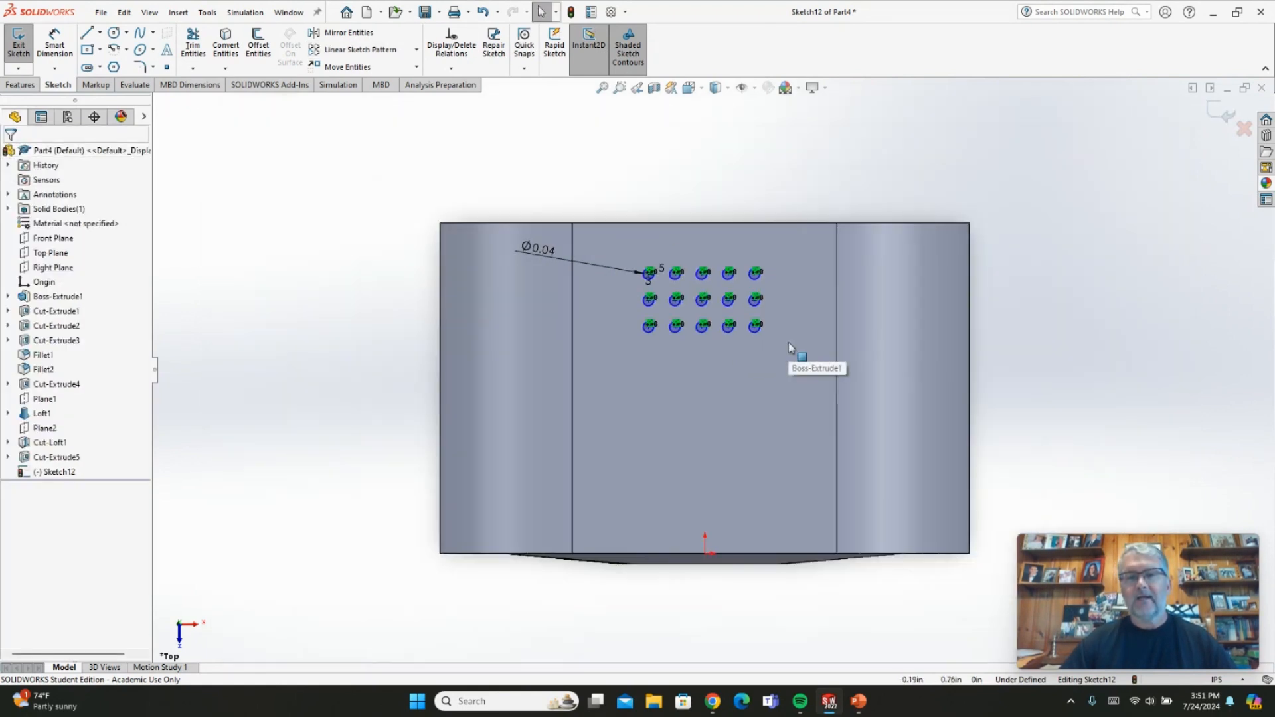
scroll(787, 341, down, 2)
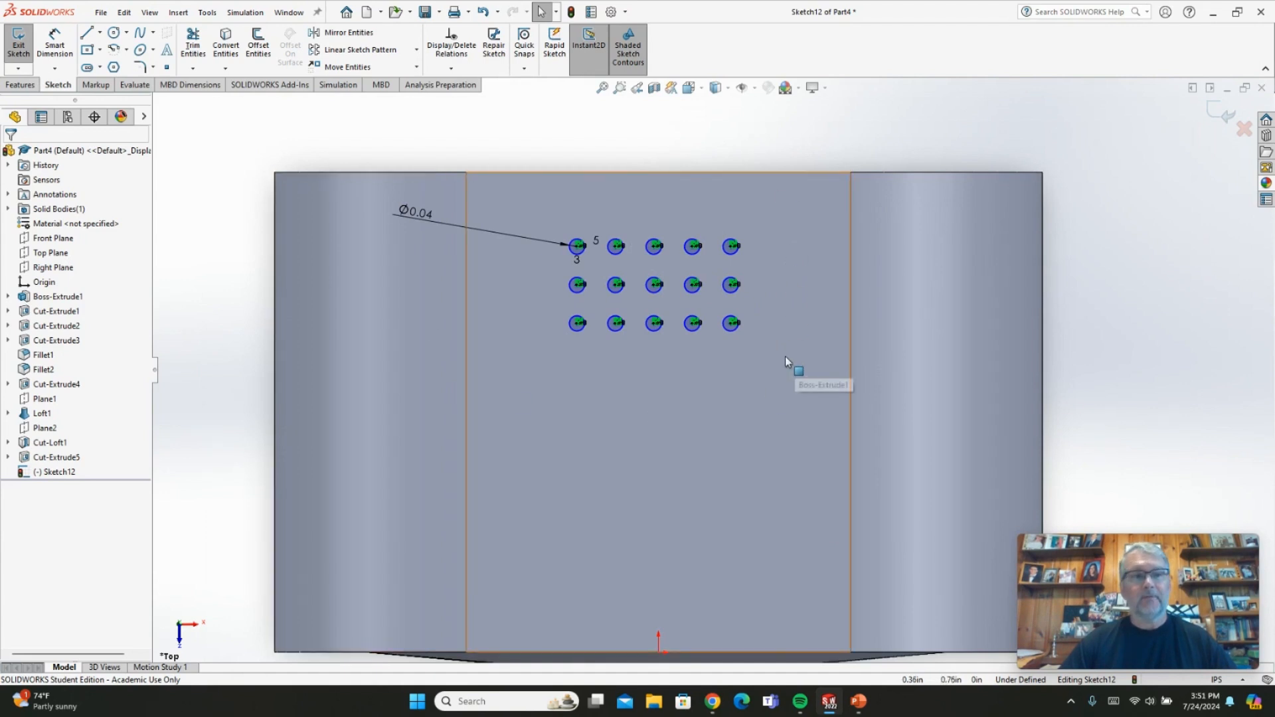
click(54, 46)
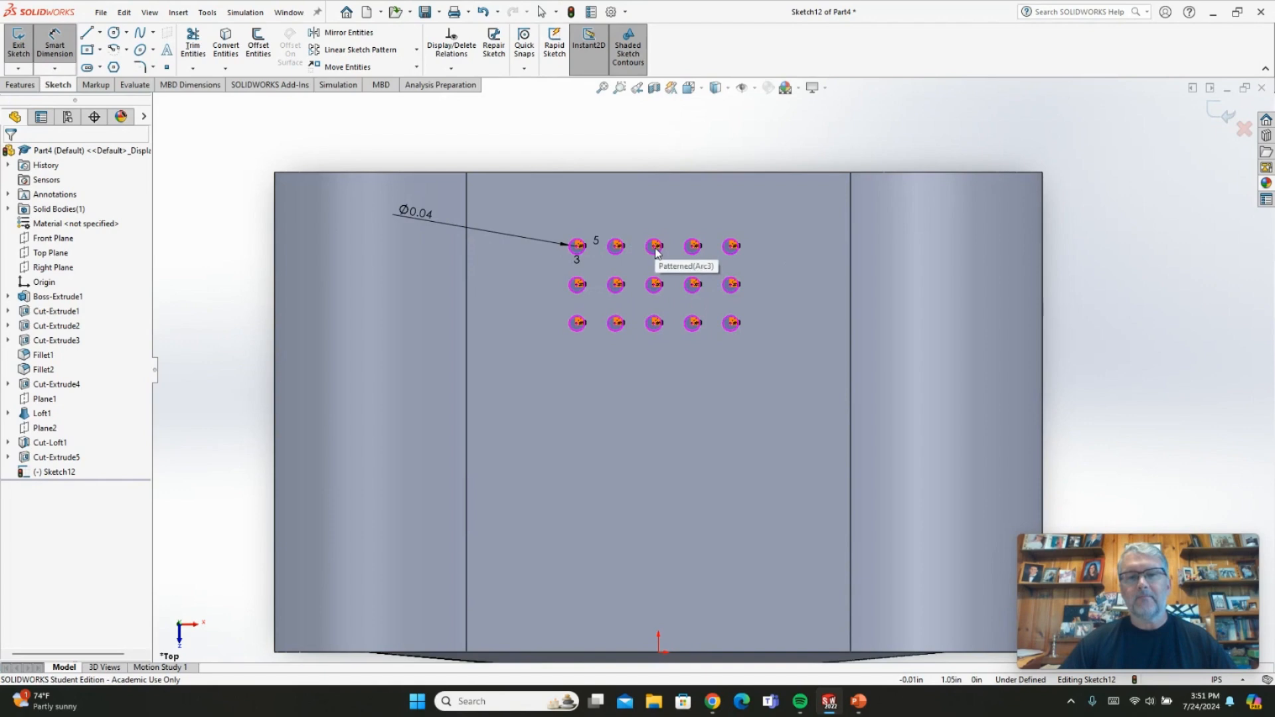
scroll(655, 251, down, 4)
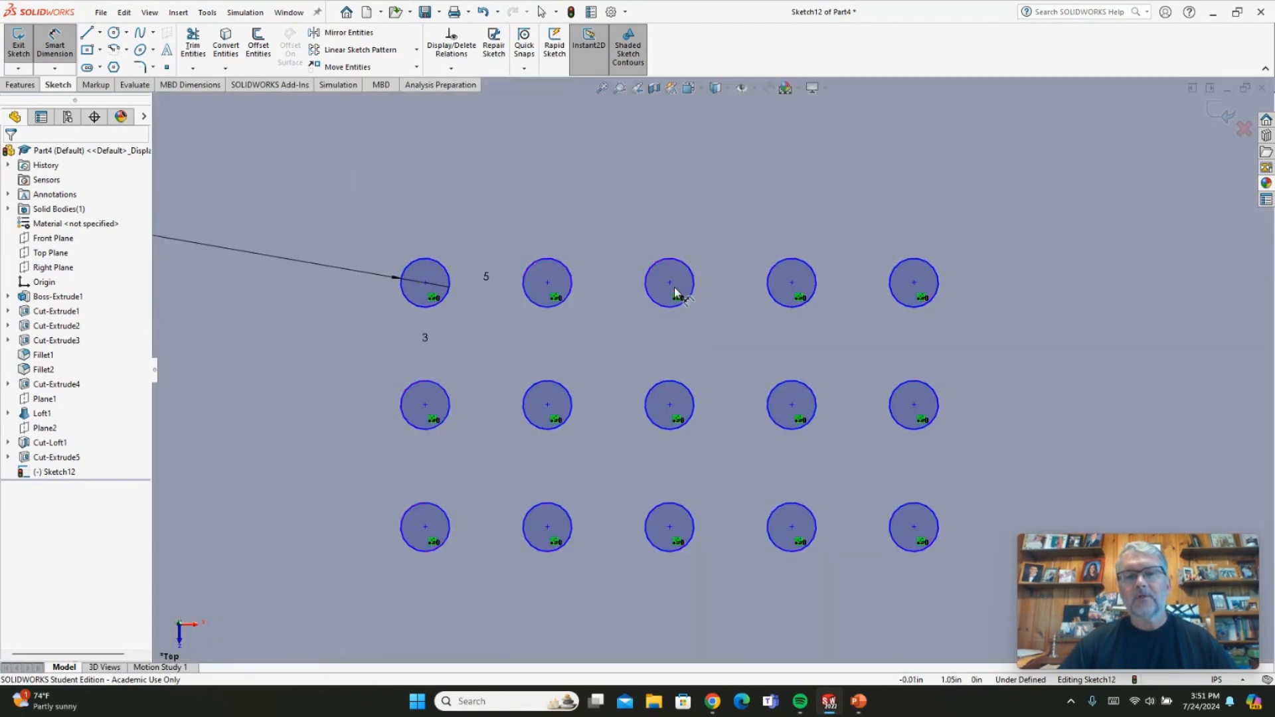
click(670, 284)
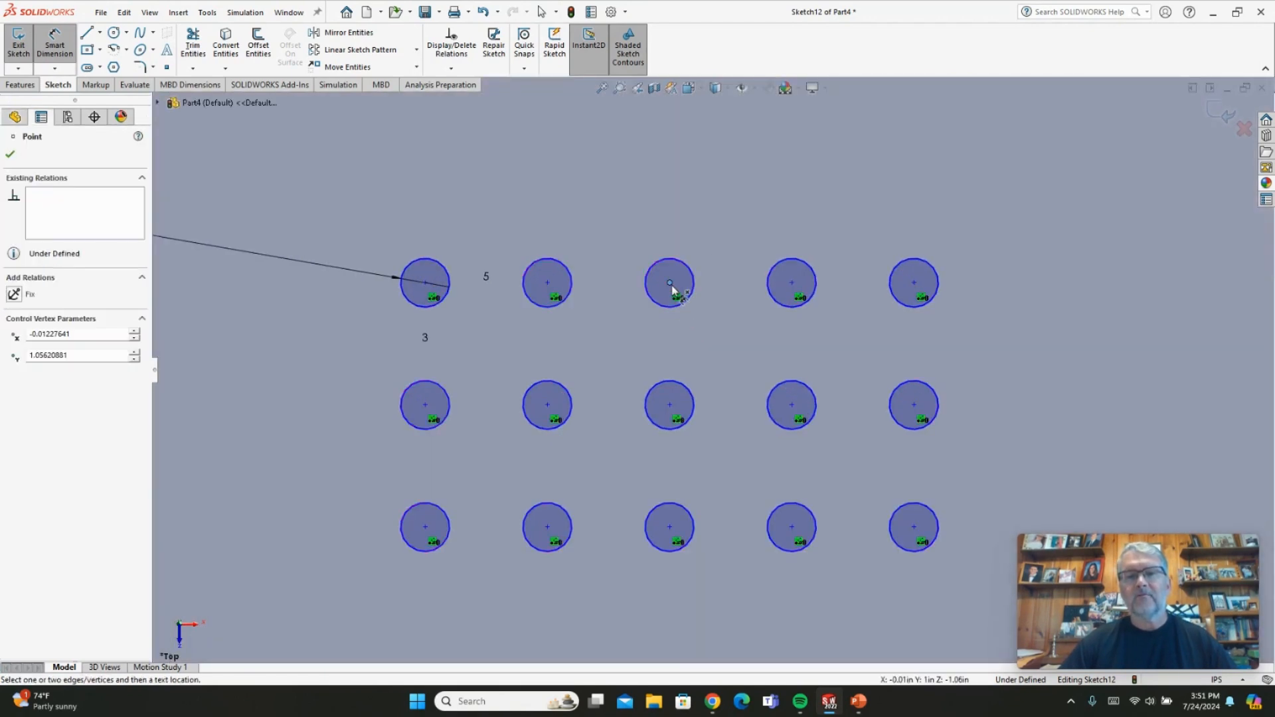
scroll(672, 290, up, 5)
mouse_move(1021, 261)
middle_down()
mouse_move(1016, 293)
mouse_move(1082, 270)
middle_up()
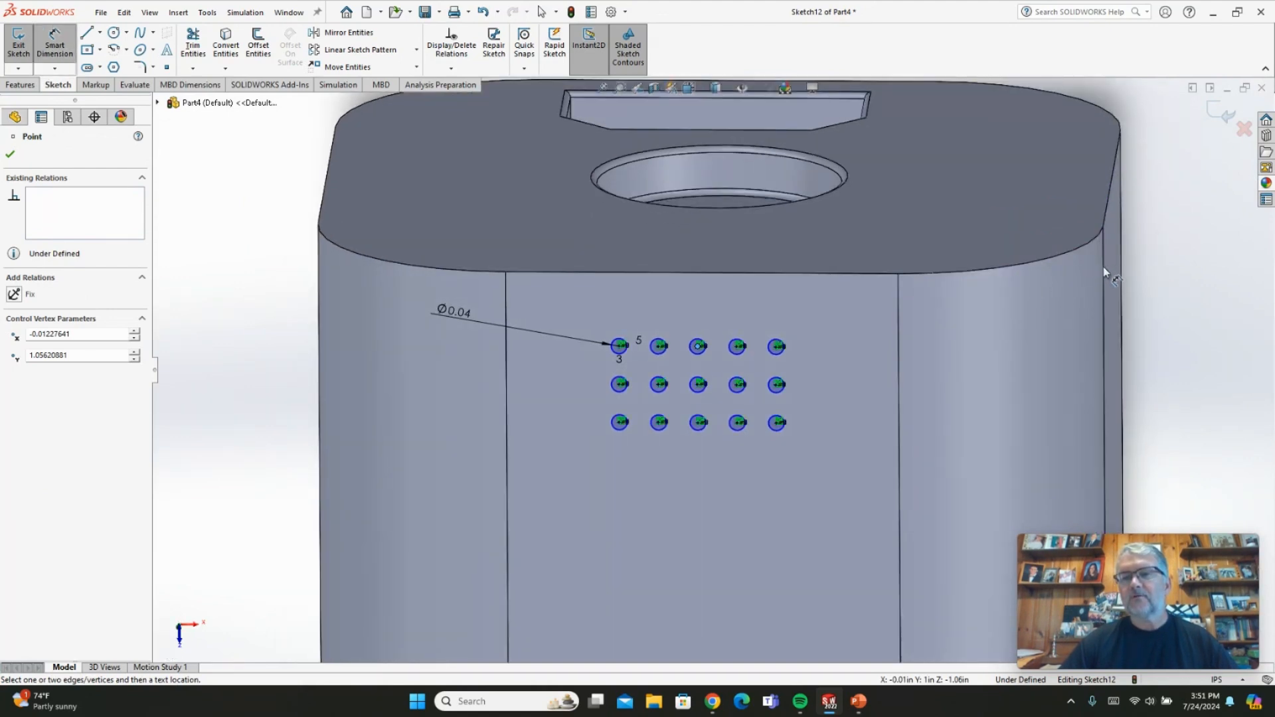
click(1104, 273)
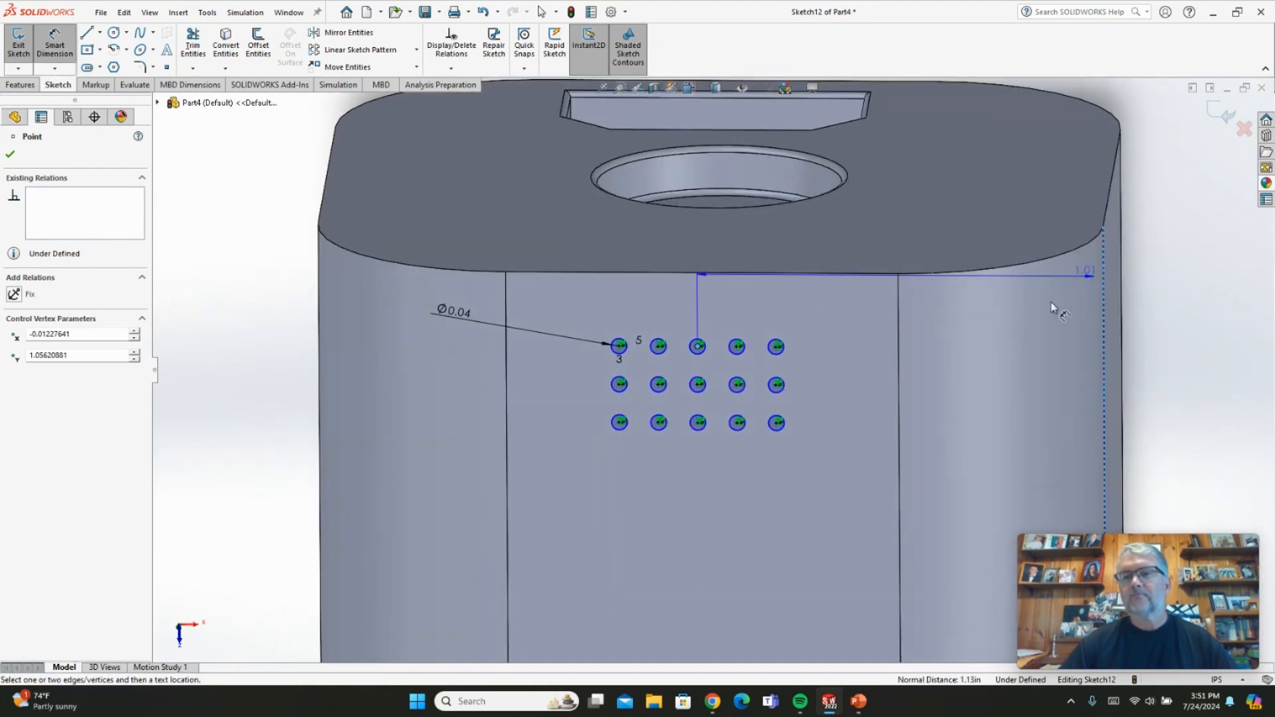
click(937, 252)
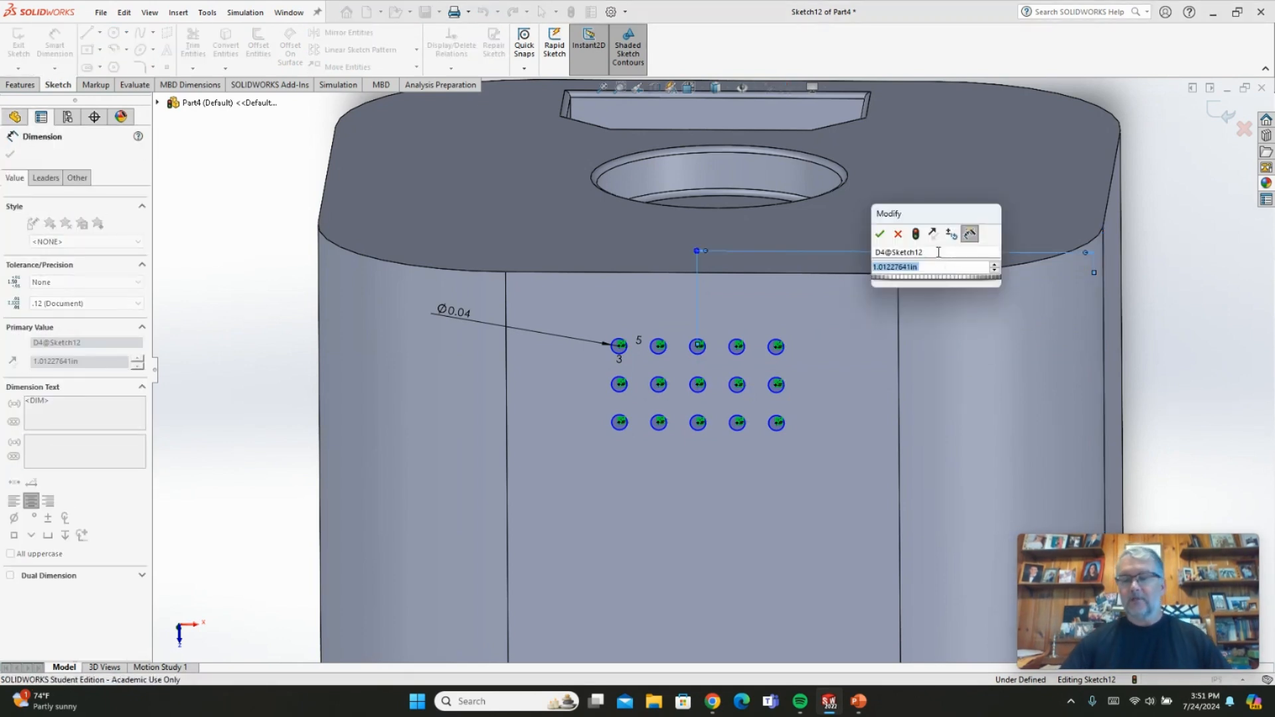
text(1)
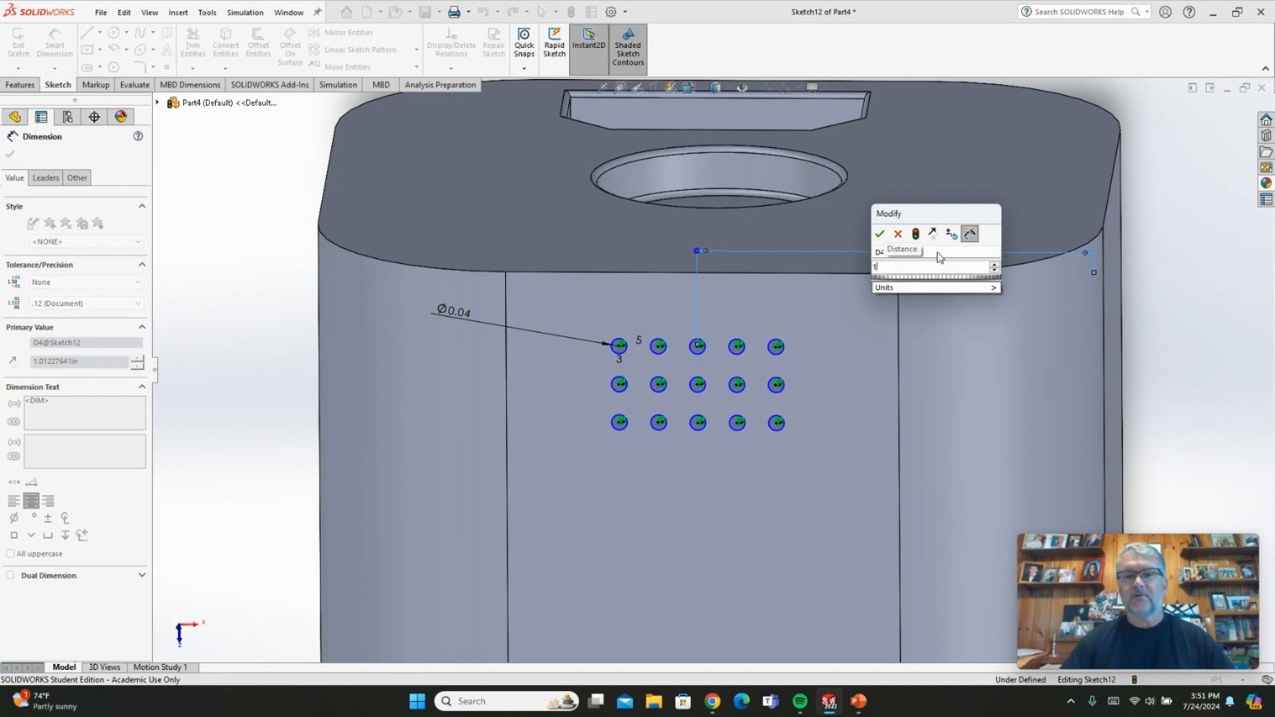
key(Return)
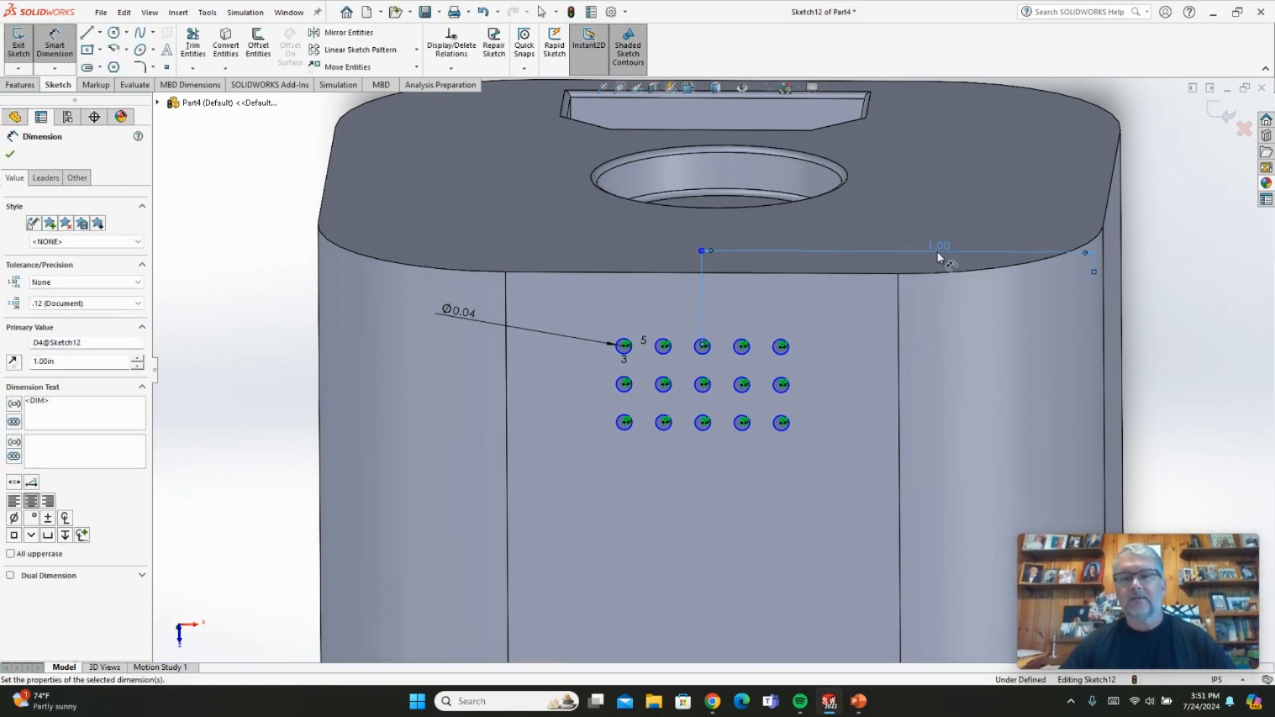
middle_drag(875, 397, 878, 351)
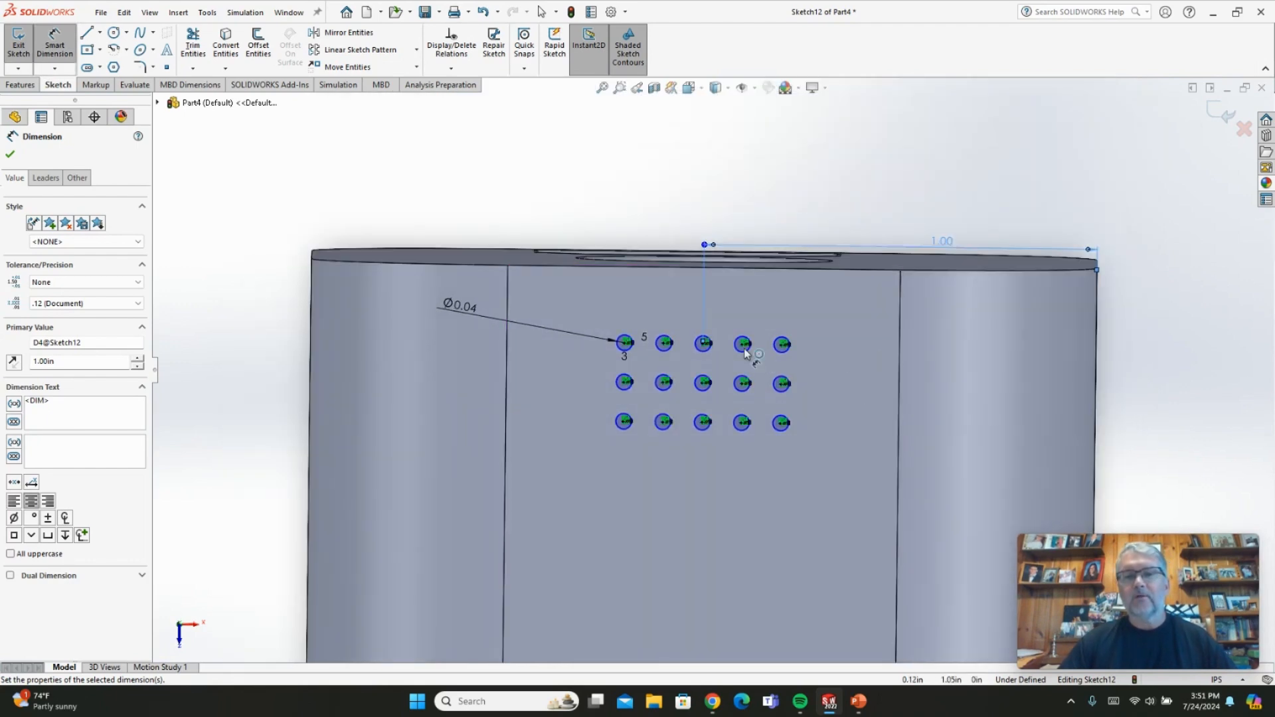
- Dimension the center of the rear row's middle circle 0.2 in from the face's rear edge
scroll(704, 345, down, 3)
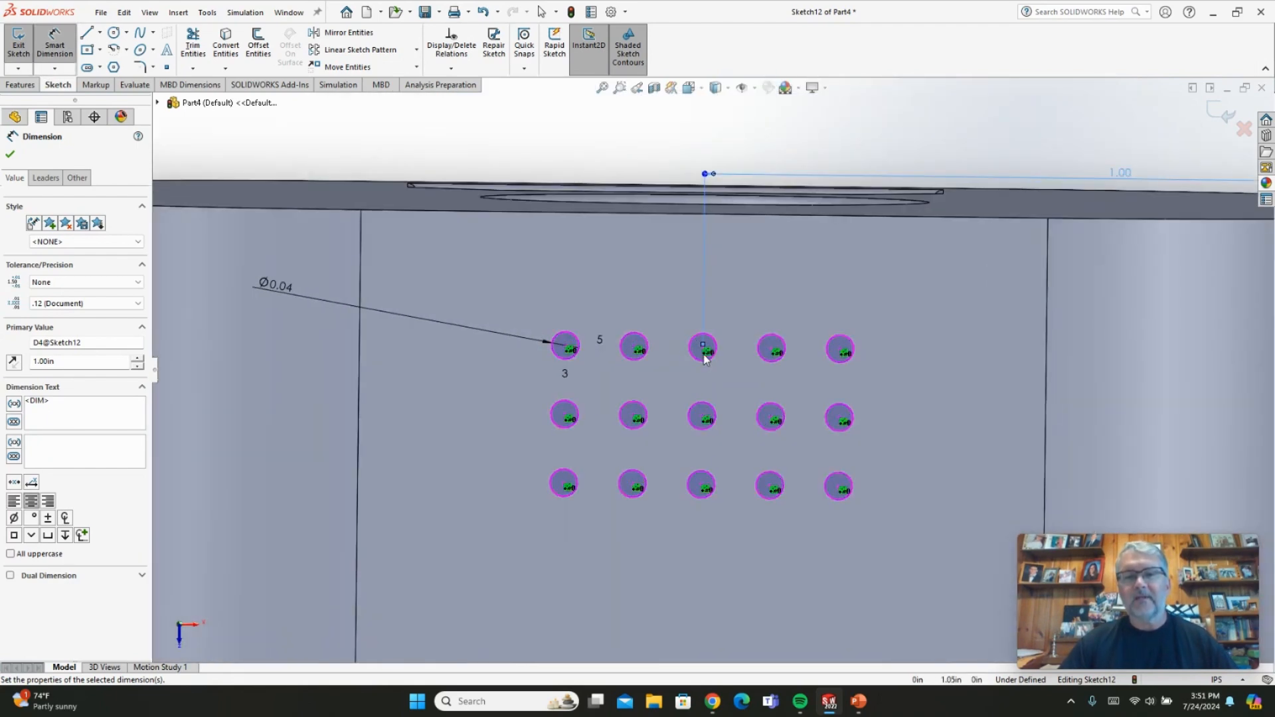
scroll(705, 356, down, 2)
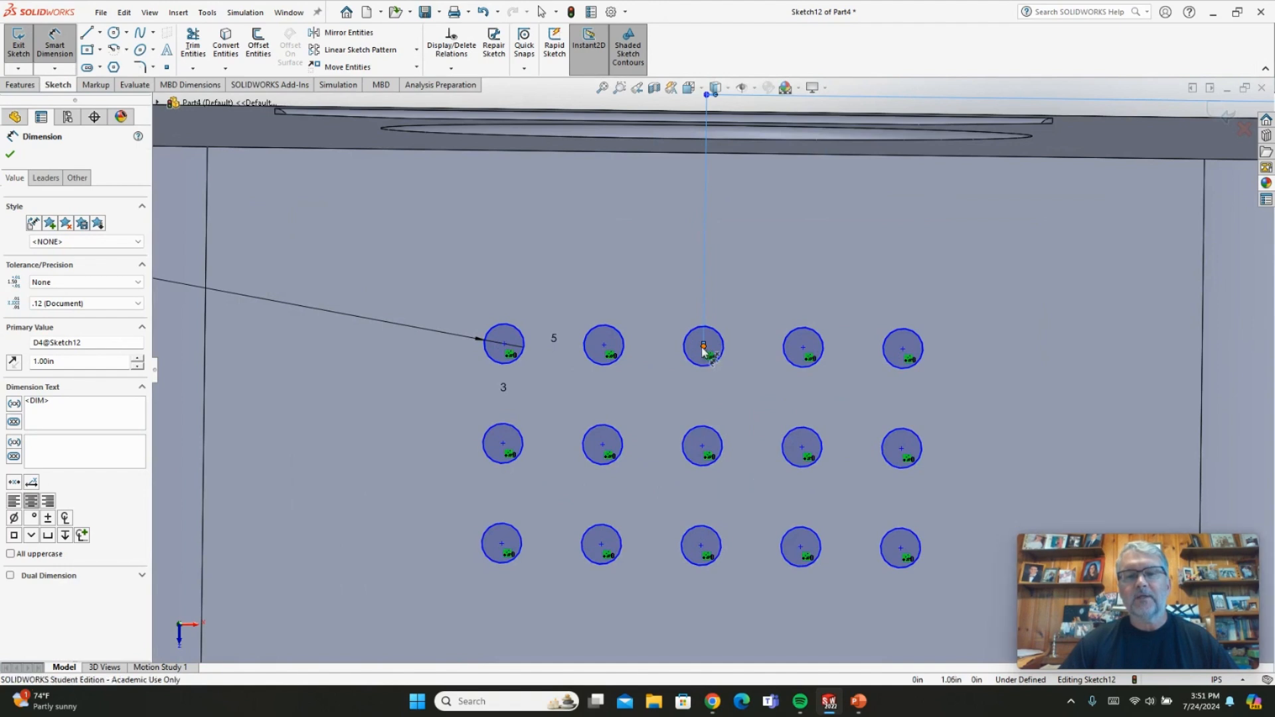
click(704, 346)
click(593, 156)
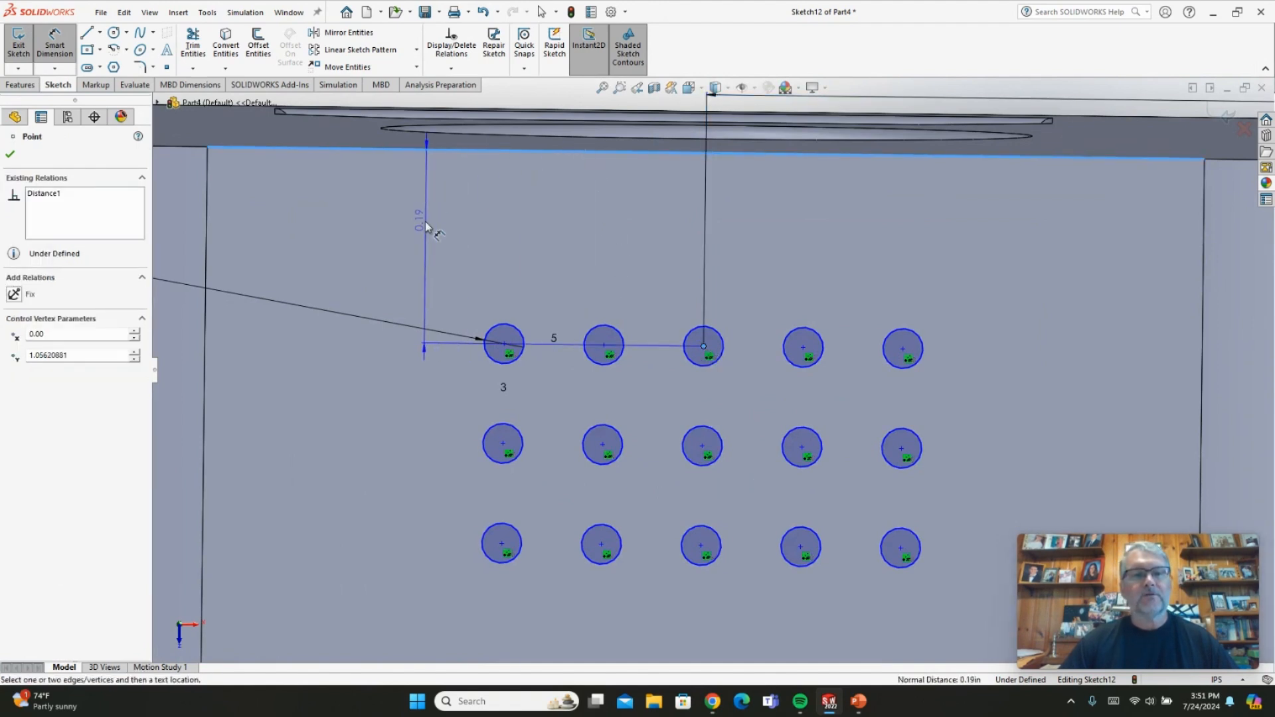
click(426, 224)
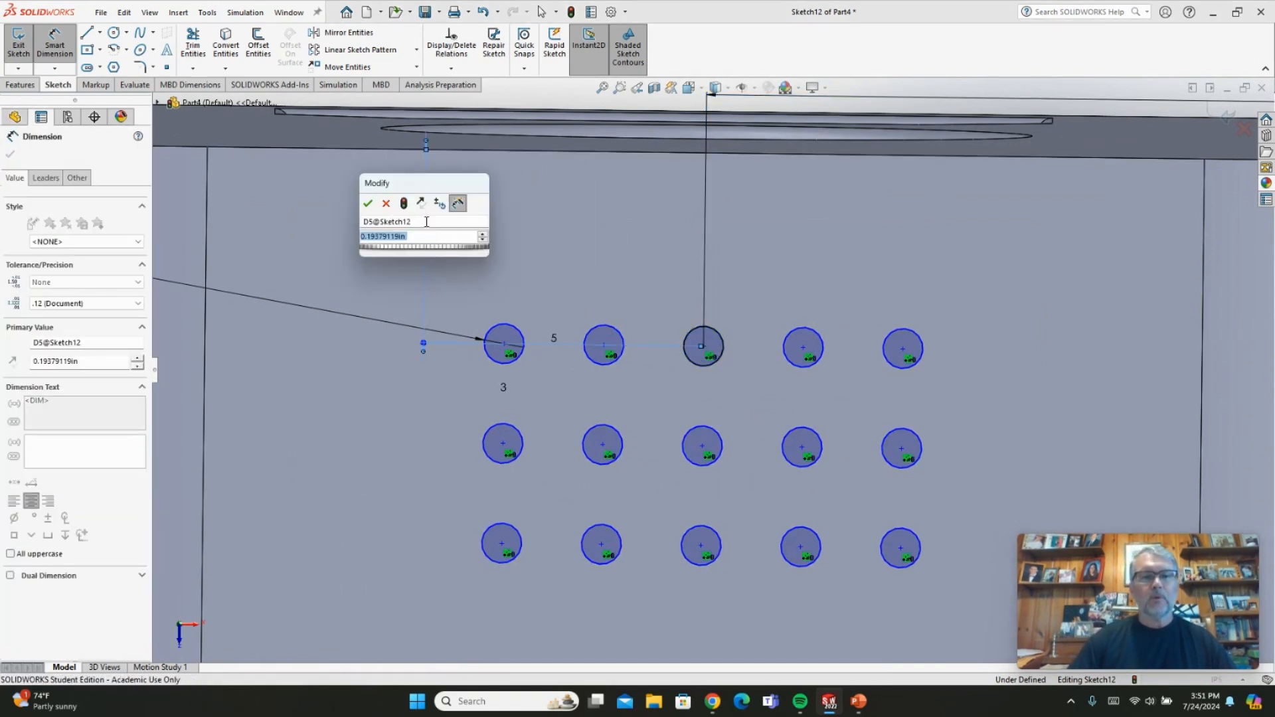
text(.2)
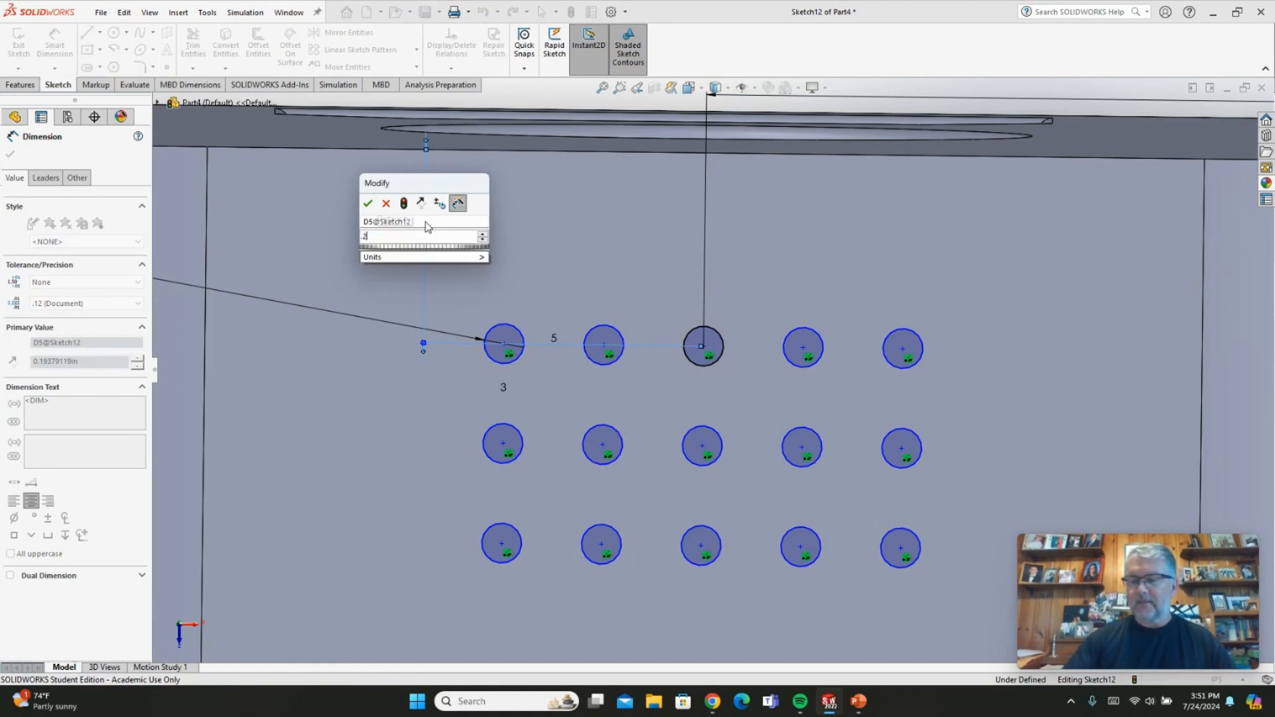
key(Return)
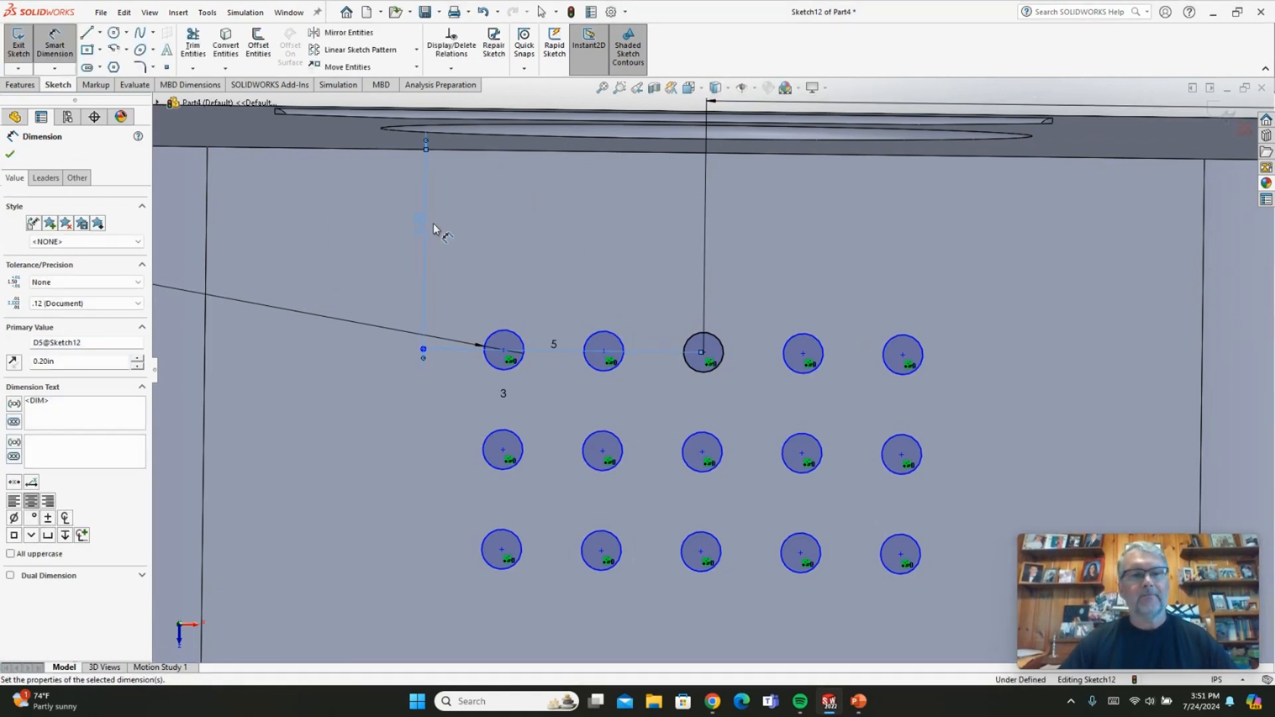
key(z)
scroll(589, 270, up, 4)
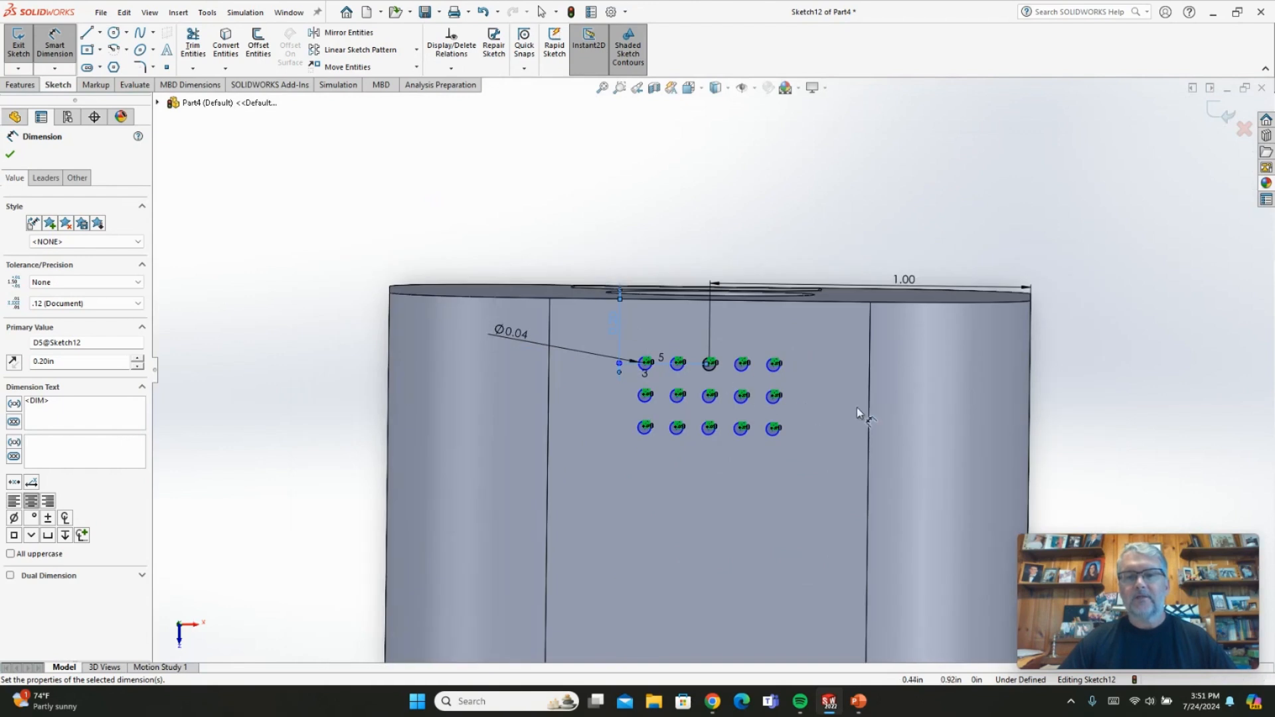
scroll(858, 408, up, 1)
scroll(858, 409, down, 1)
click(306, 223)
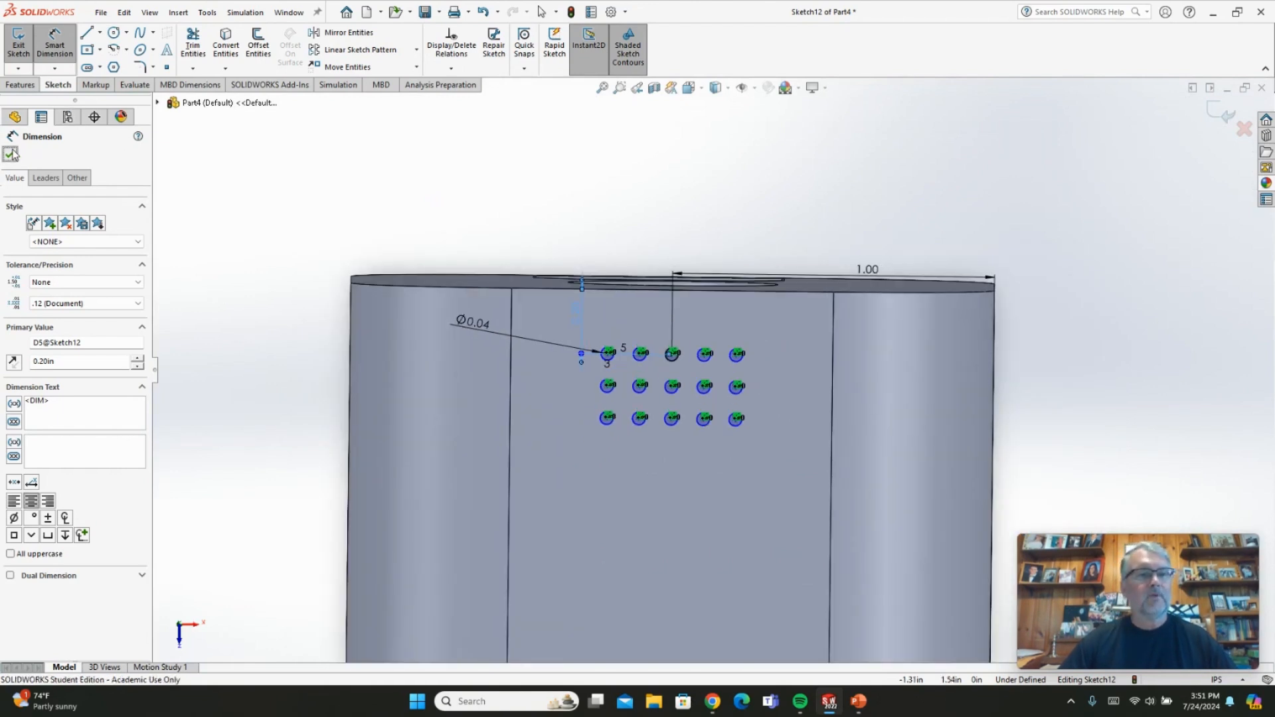
- Cut-extrude the grid of small circles to a blind depth of 0.02 in
click(21, 84)
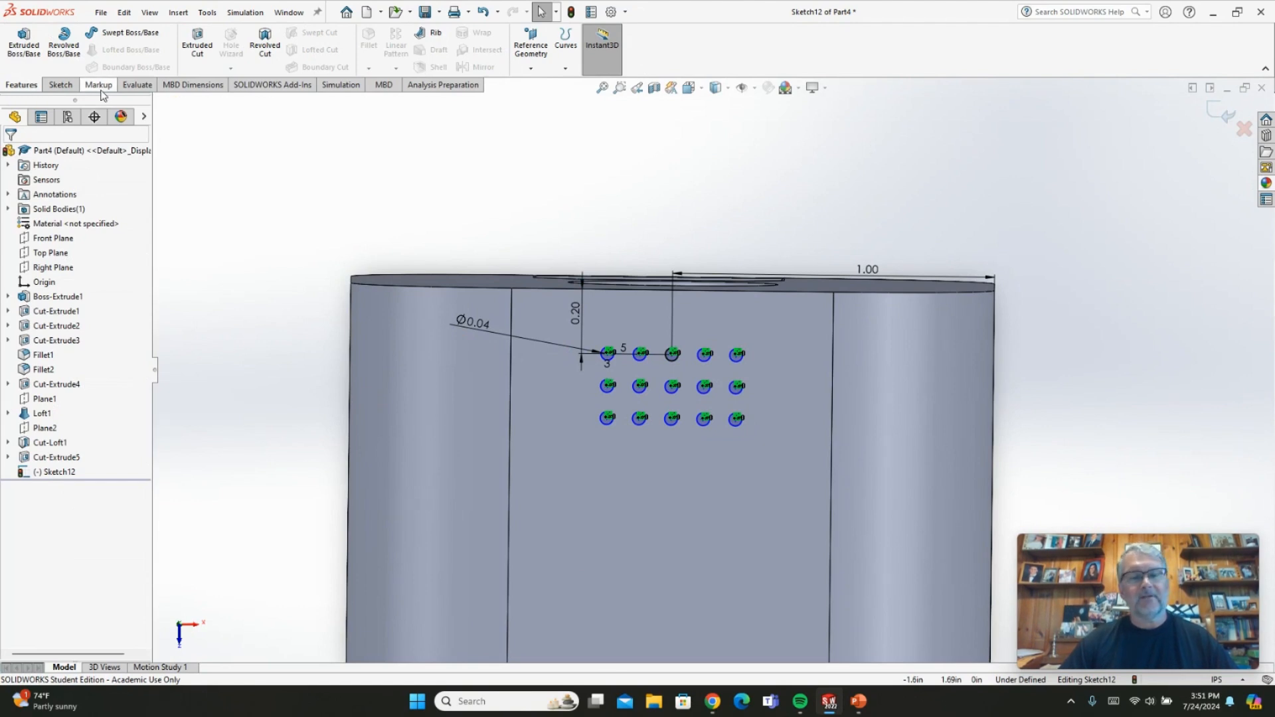
click(196, 52)
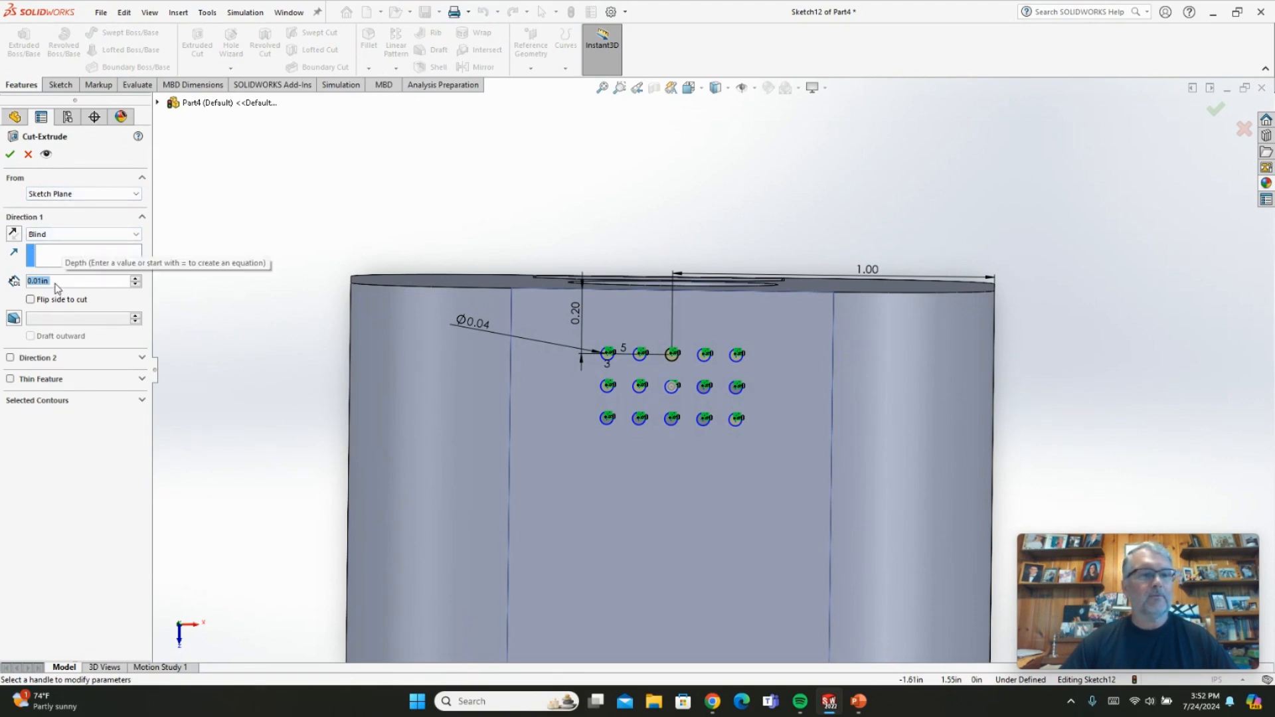
text(.02)
key(Return)
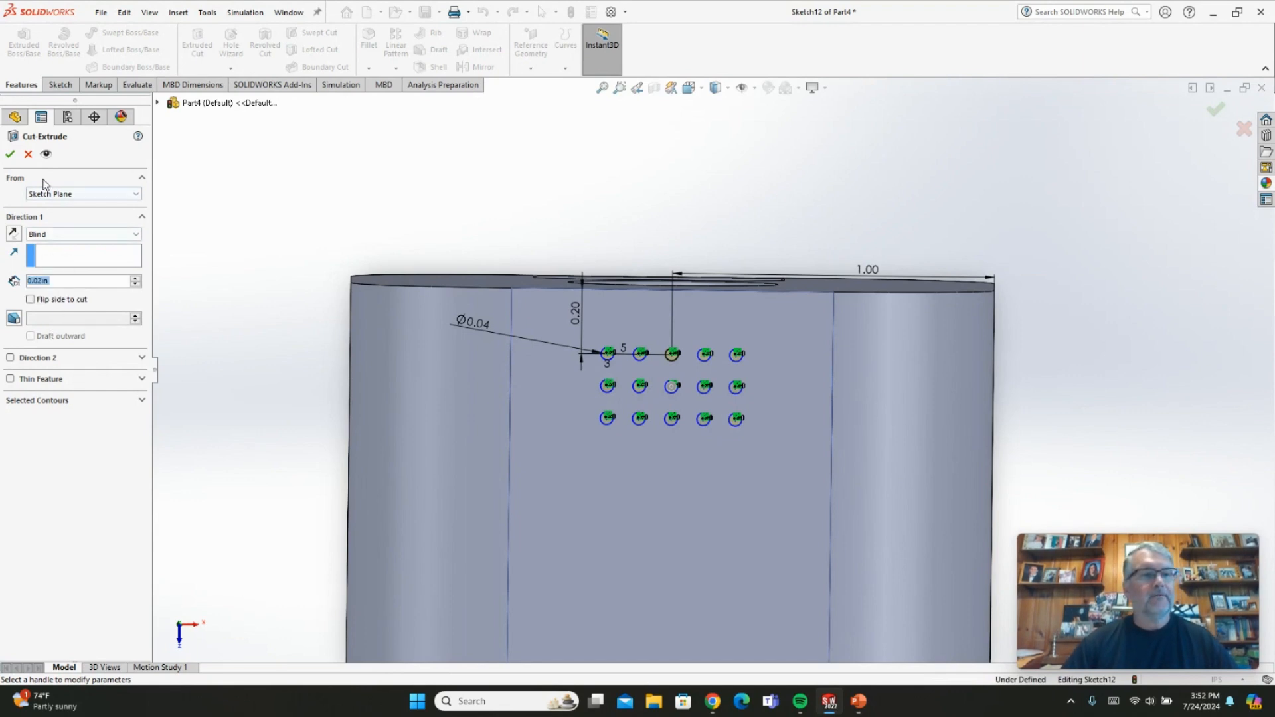
click(11, 155)
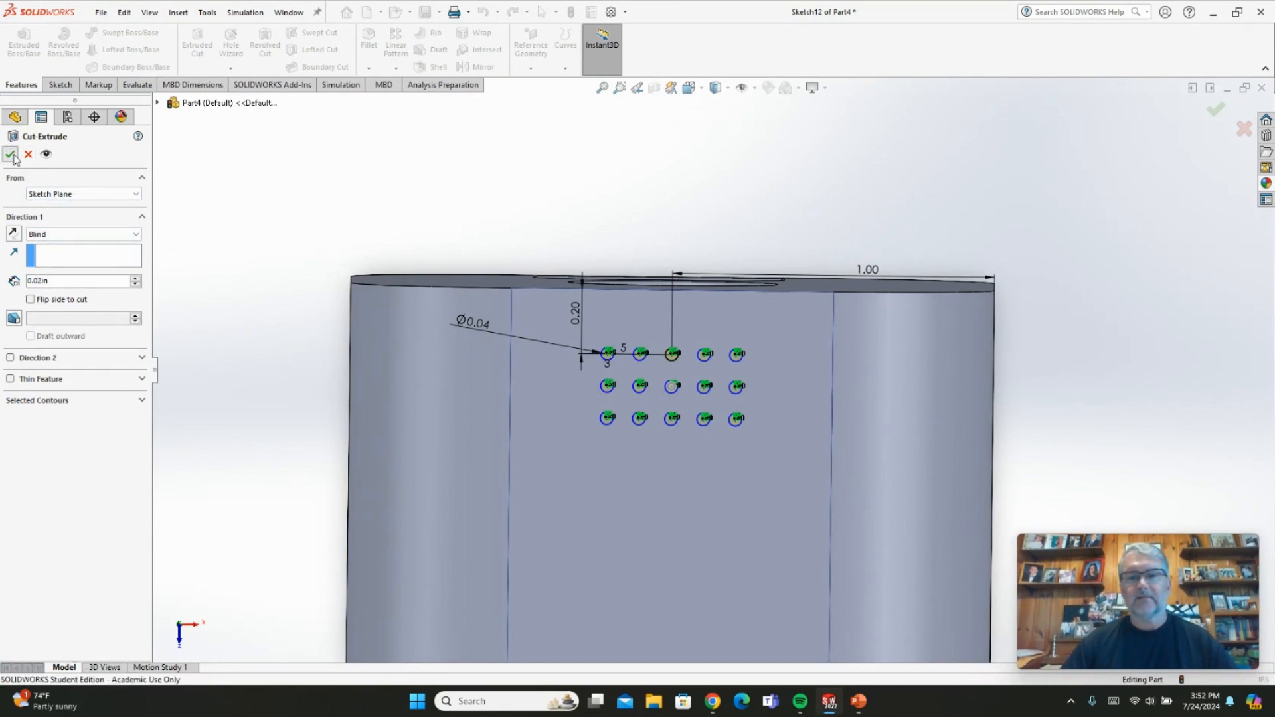
- Start a new sketch on the camera body's front rim face, seen in the front view
middle_drag(245, 352, 279, 370)
click(478, 205)
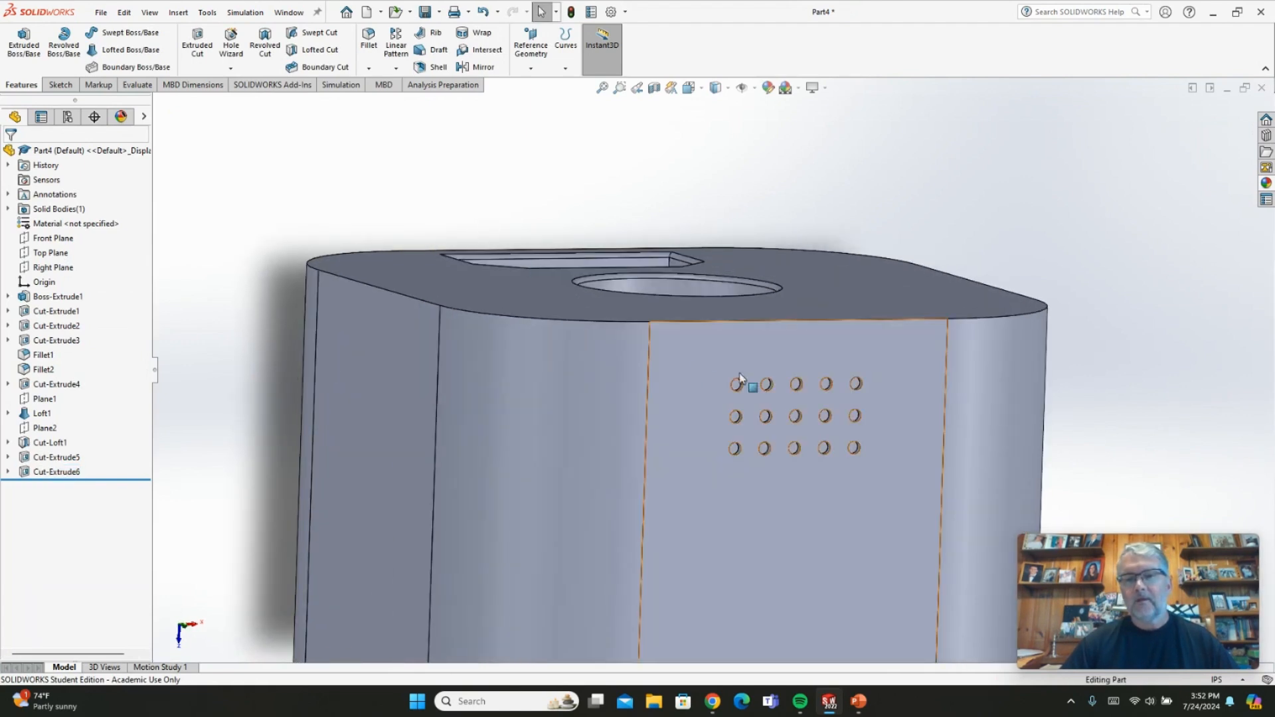
scroll(712, 439, up, 3)
middle_drag(712, 440, 712, 365)
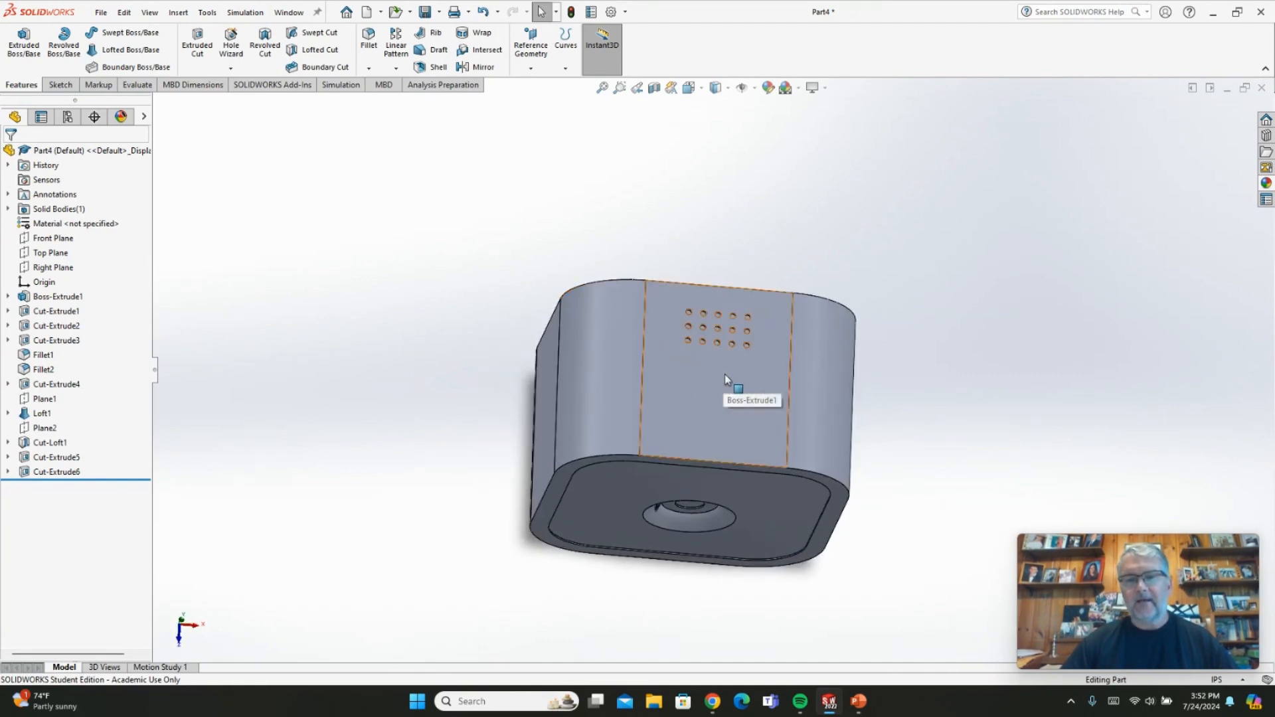
middle_drag(818, 393, 831, 188)
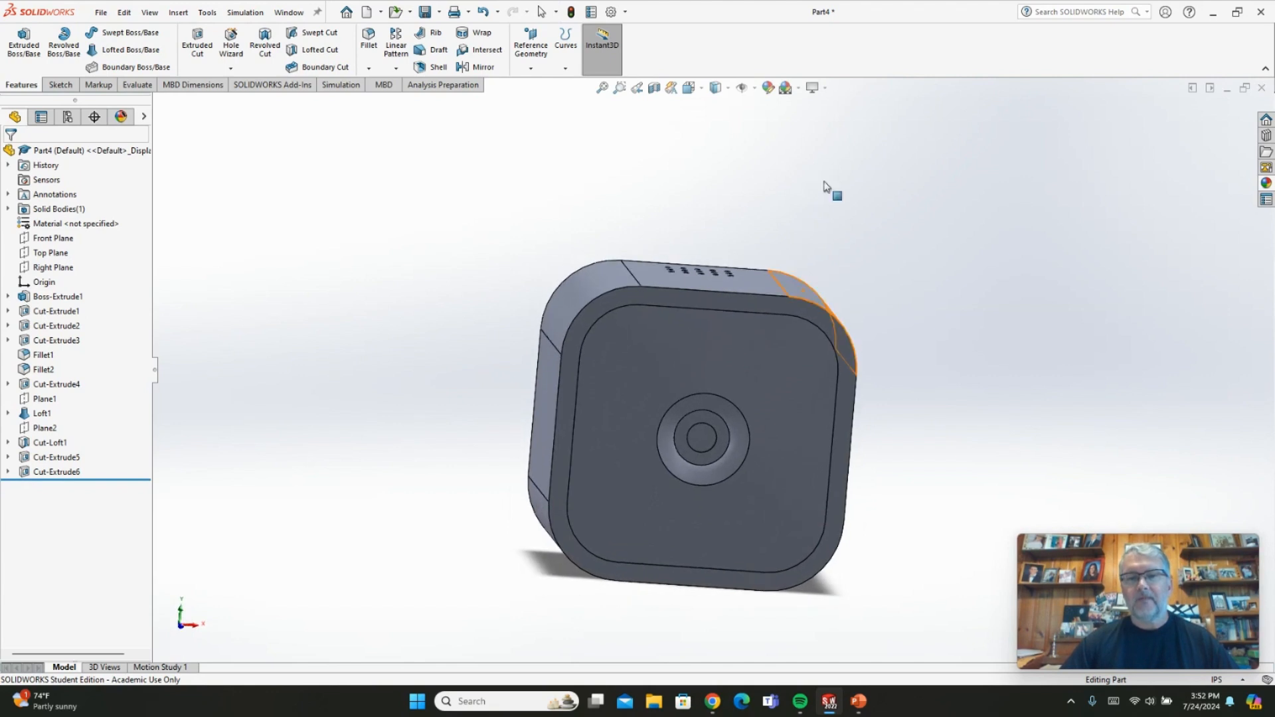
click(688, 93)
click(615, 413)
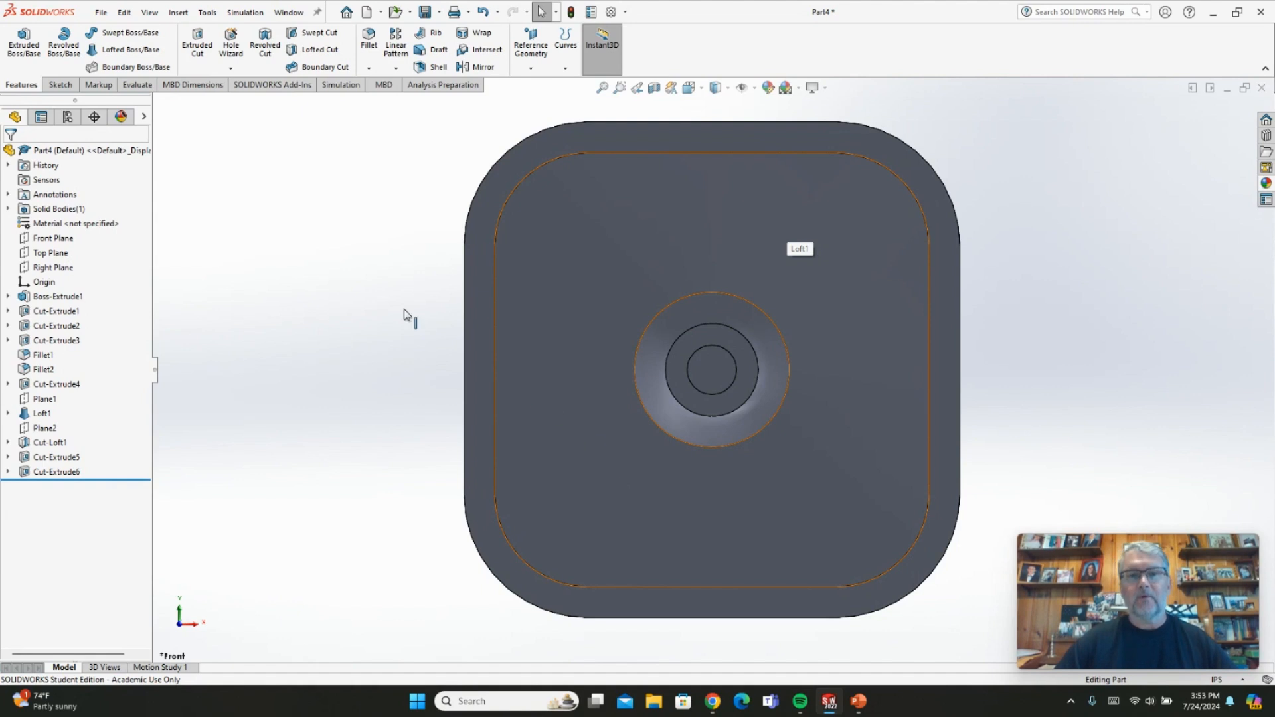
click(605, 133)
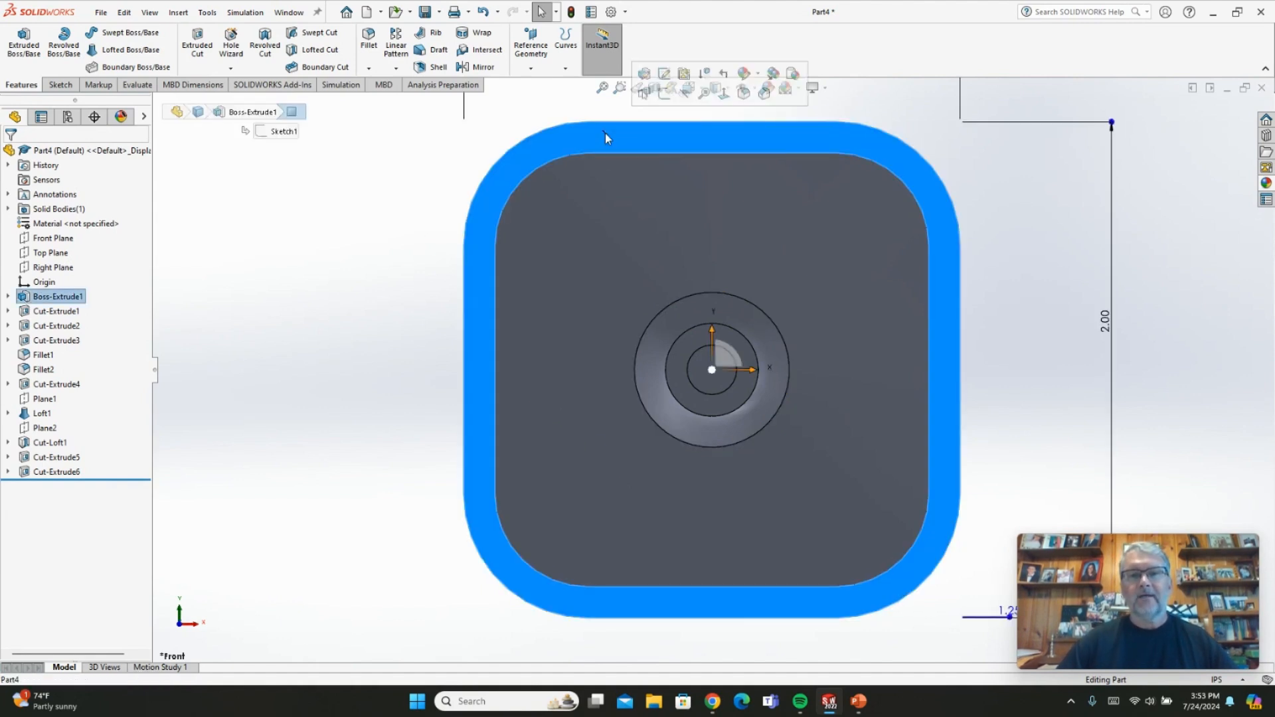
click(59, 85)
click(18, 43)
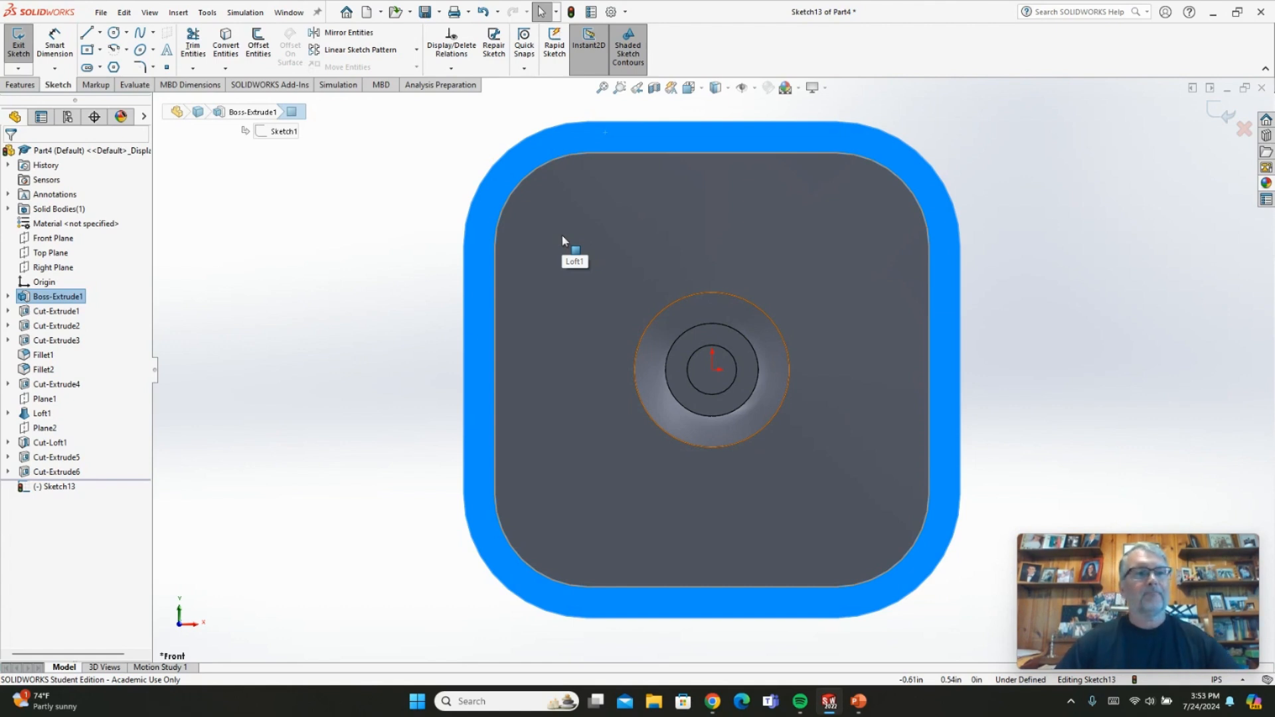
- Sketch a circle about 0.98 in in diameter, centered on the origin around the lens recess
click(114, 32)
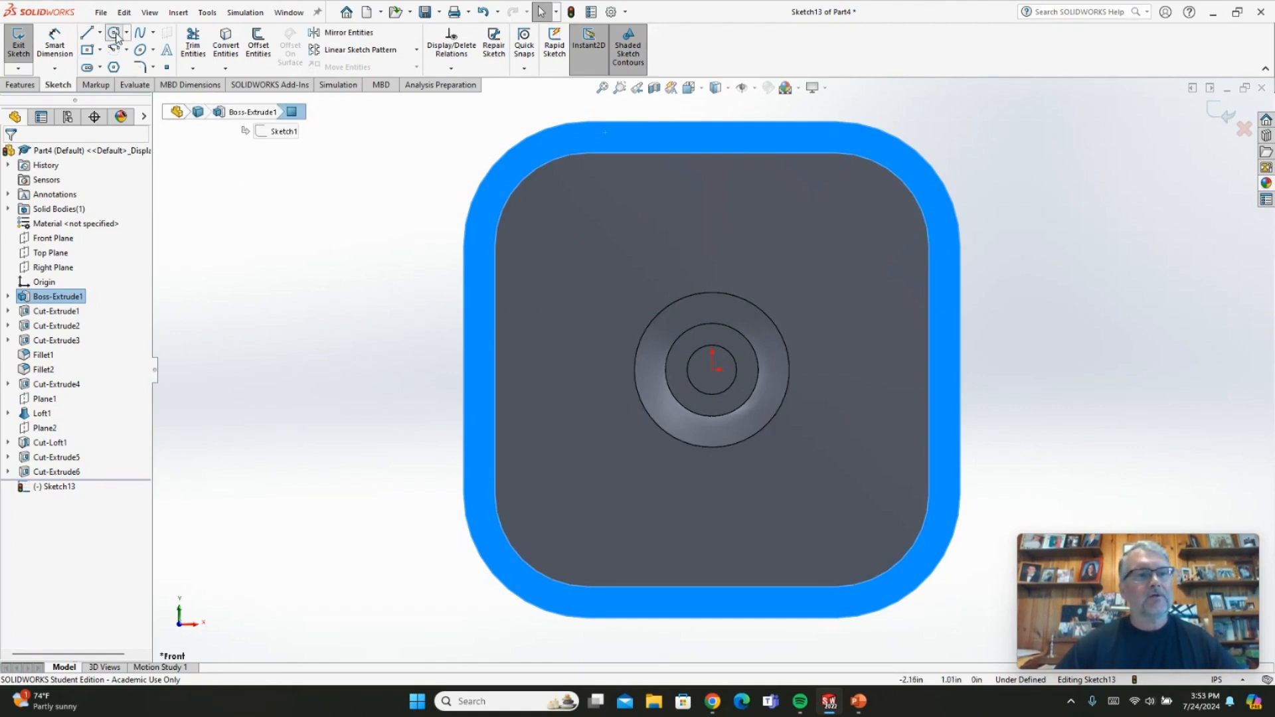
click(713, 370)
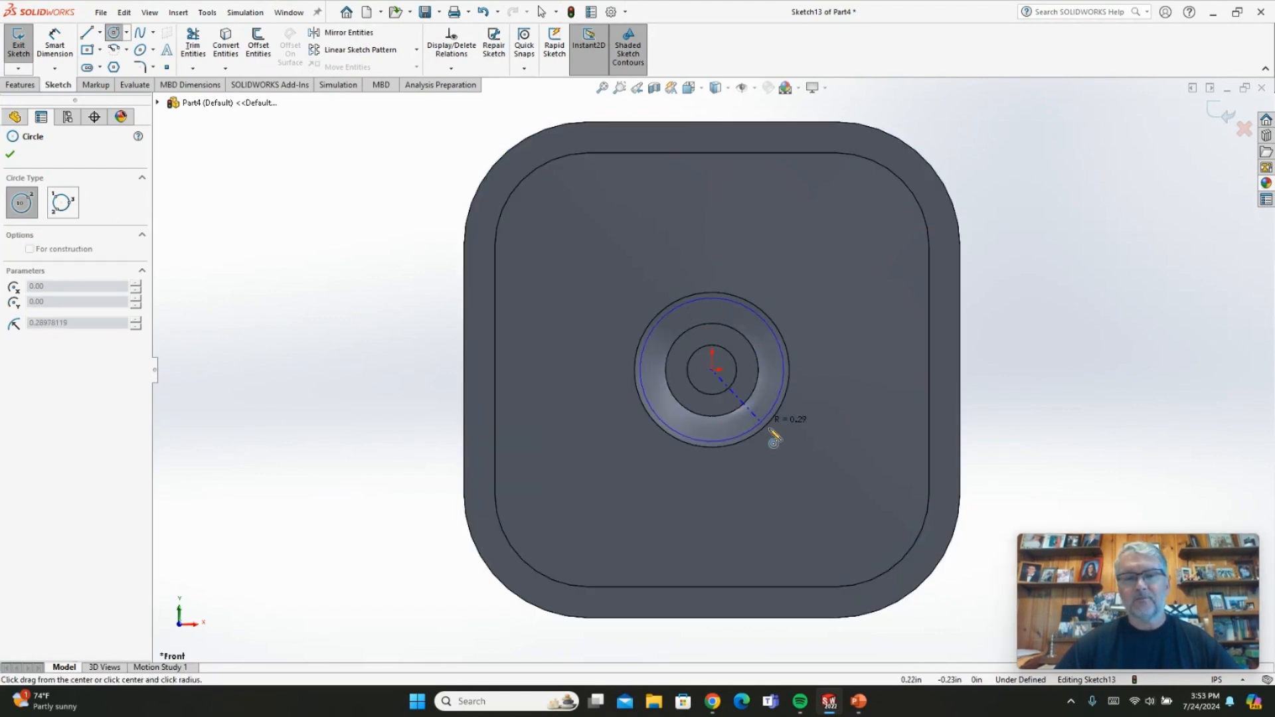
click(799, 459)
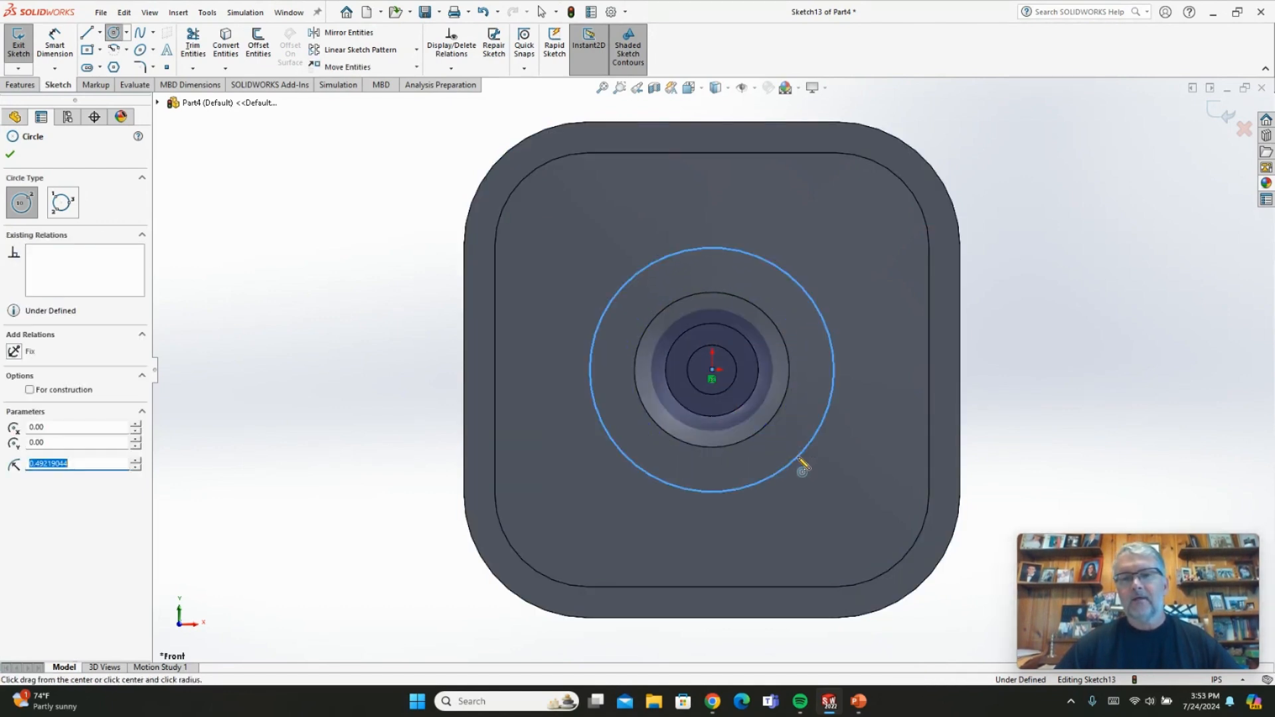
- Dimension the diameter of the circle around the lens recess as 1 in
click(41, 48)
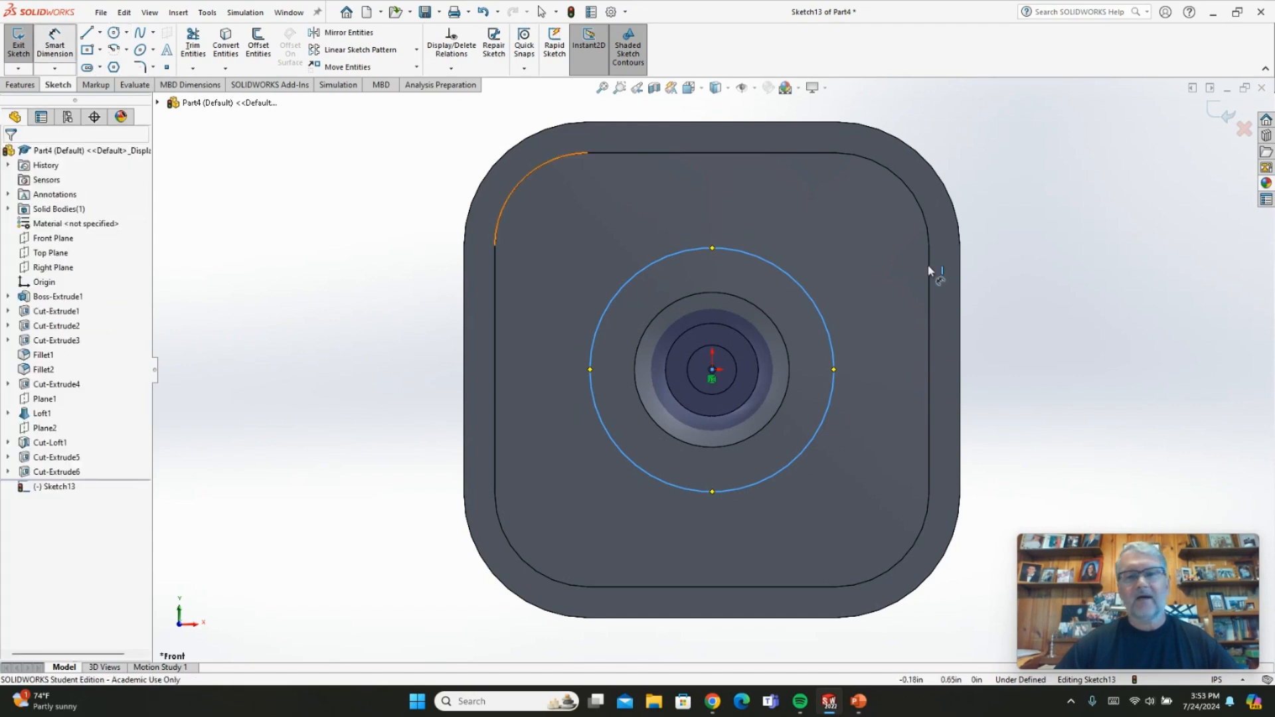
click(816, 300)
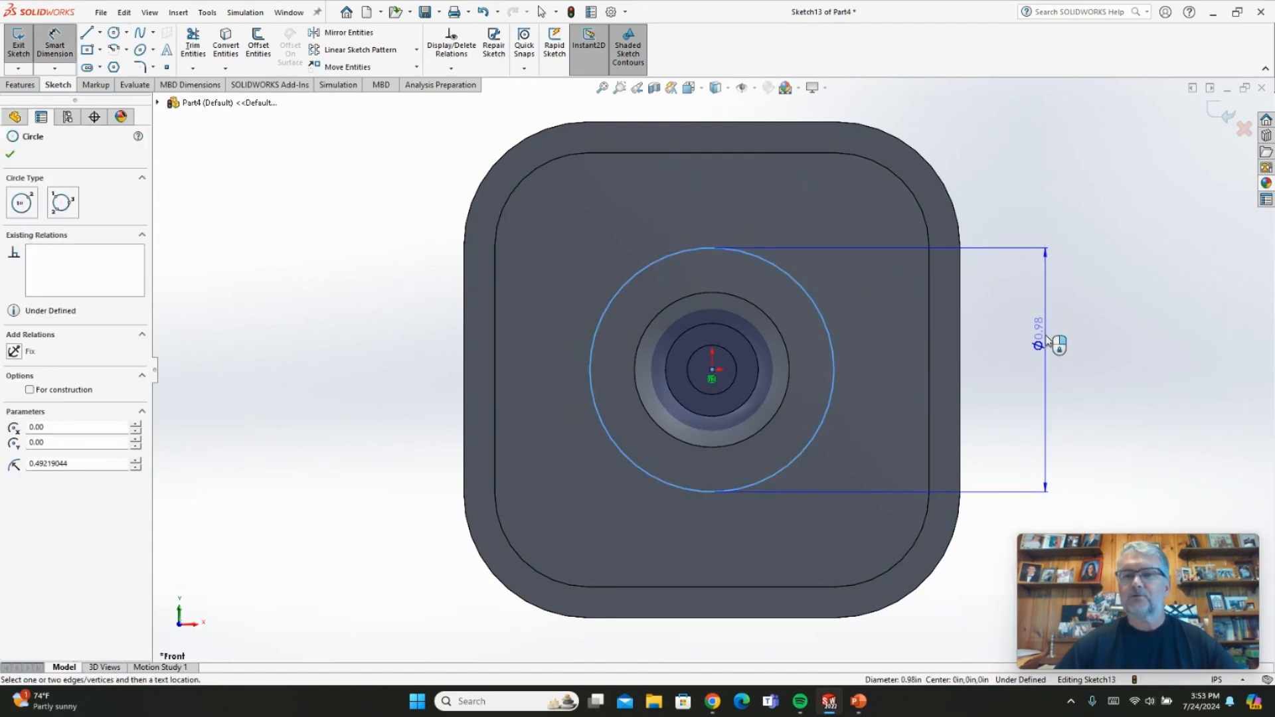
click(1051, 334)
text(1)
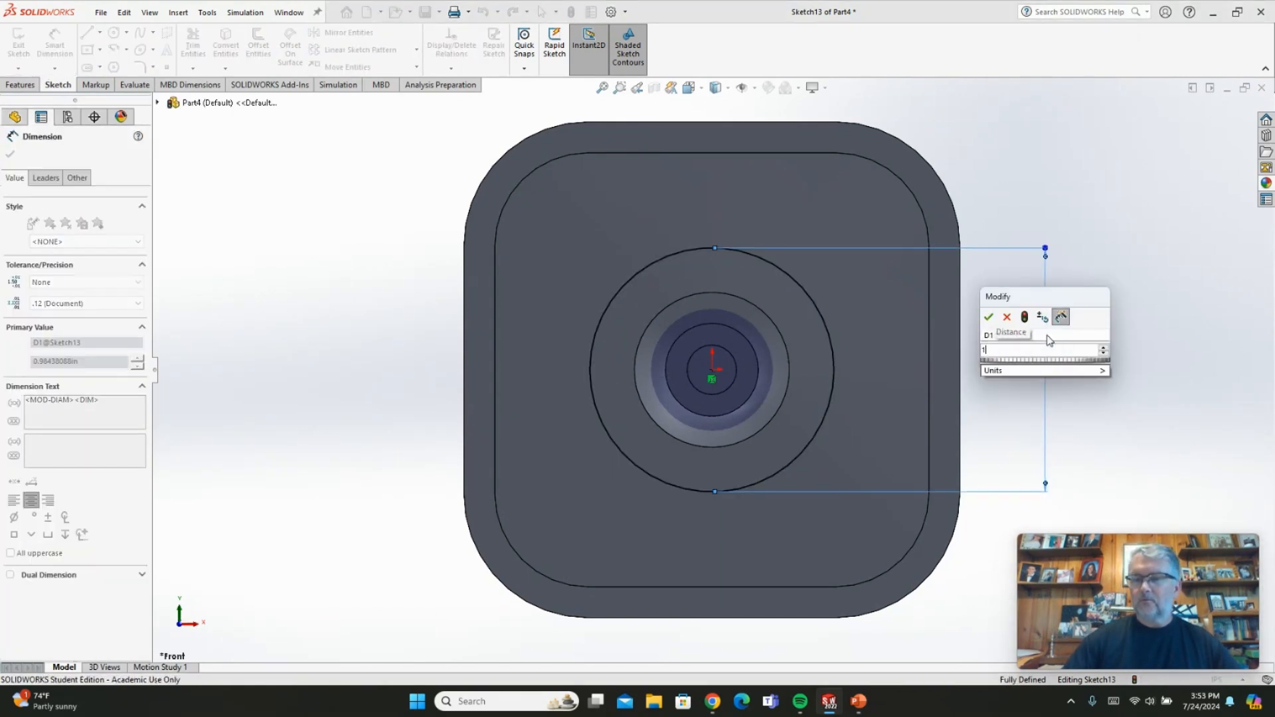
key(Return)
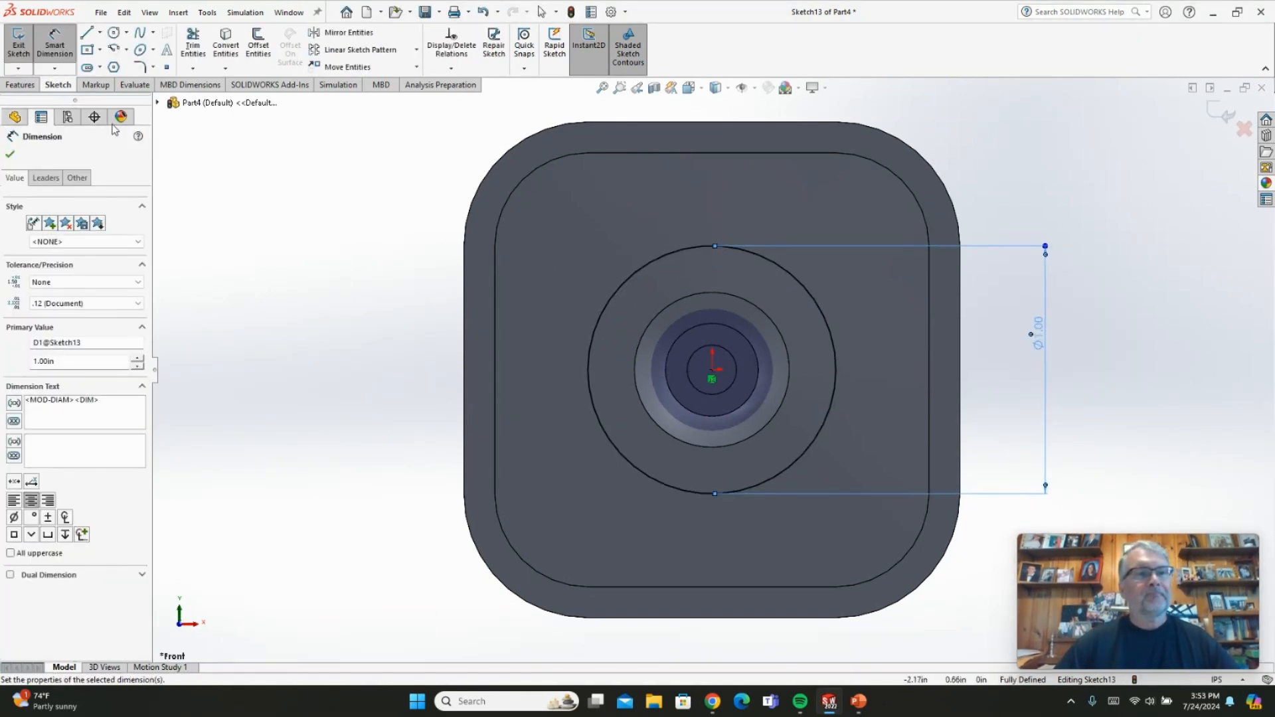
- Sketch a small circle about 0.06 in in diameter, centered on the left quadrant point of the 1 in circle
click(114, 32)
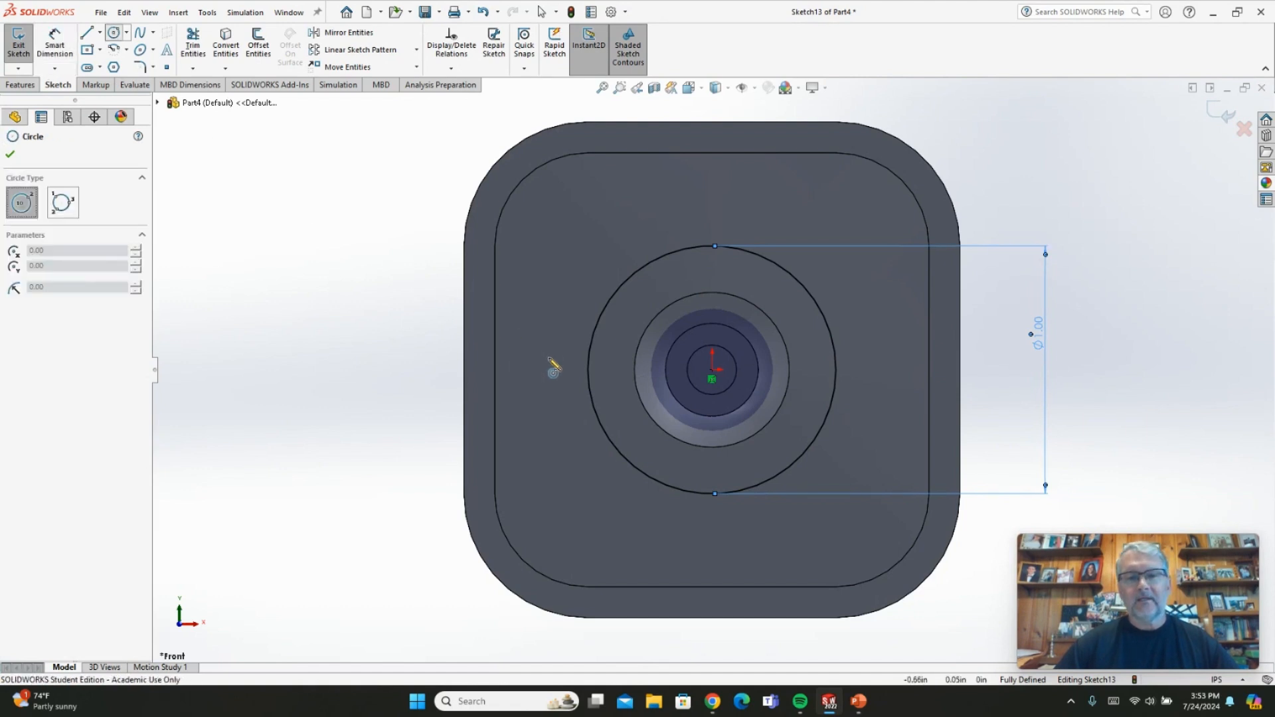
click(588, 369)
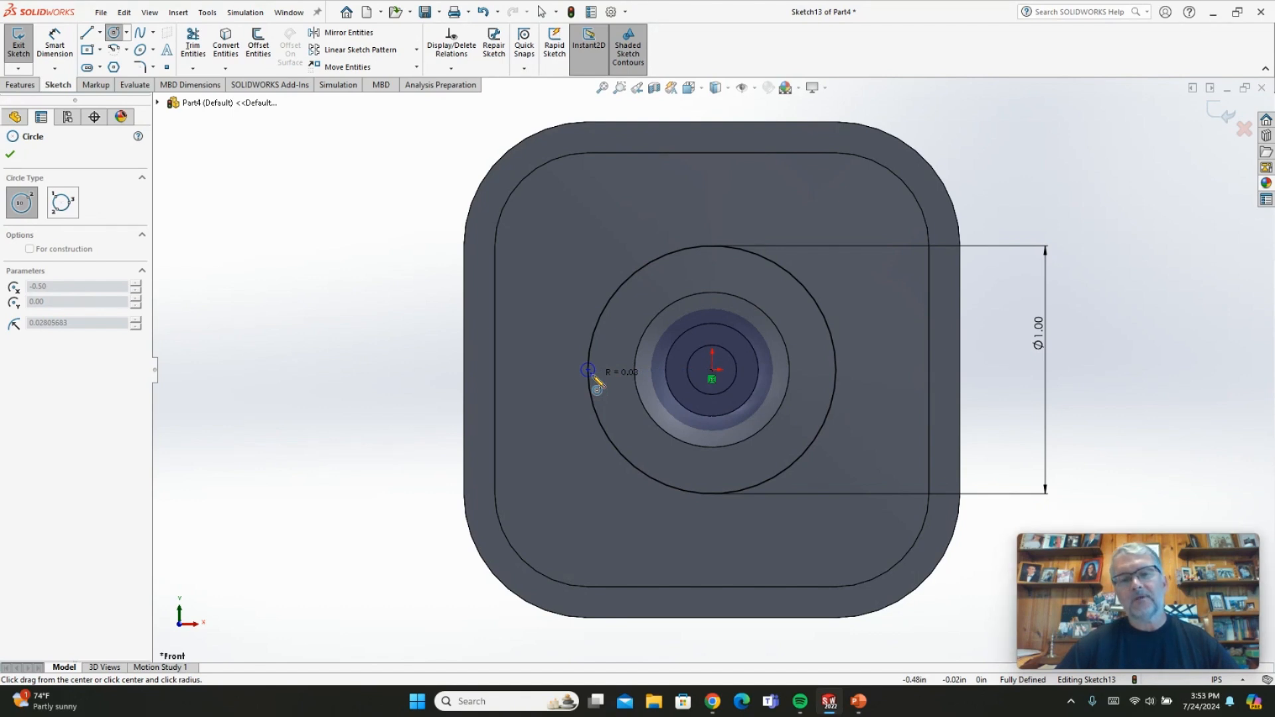
click(595, 379)
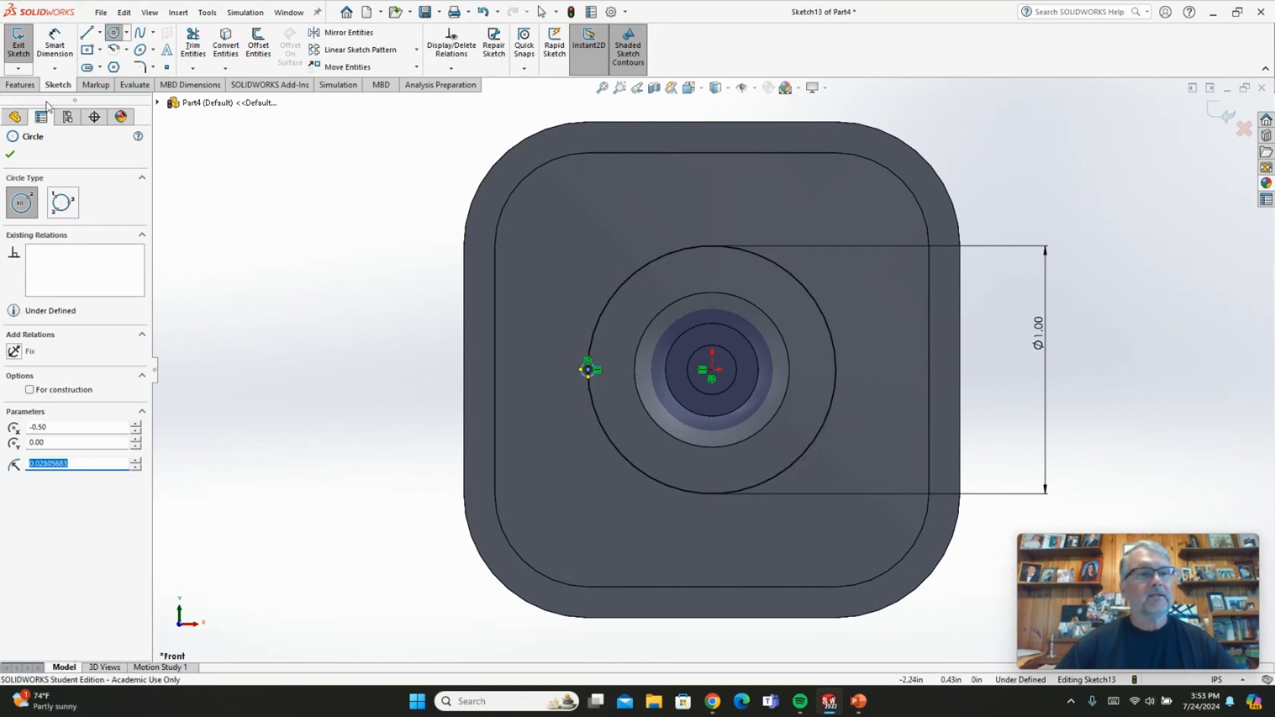
- Dimension the small circle's diameter as 0.04 in
click(54, 45)
scroll(588, 375, up, 3)
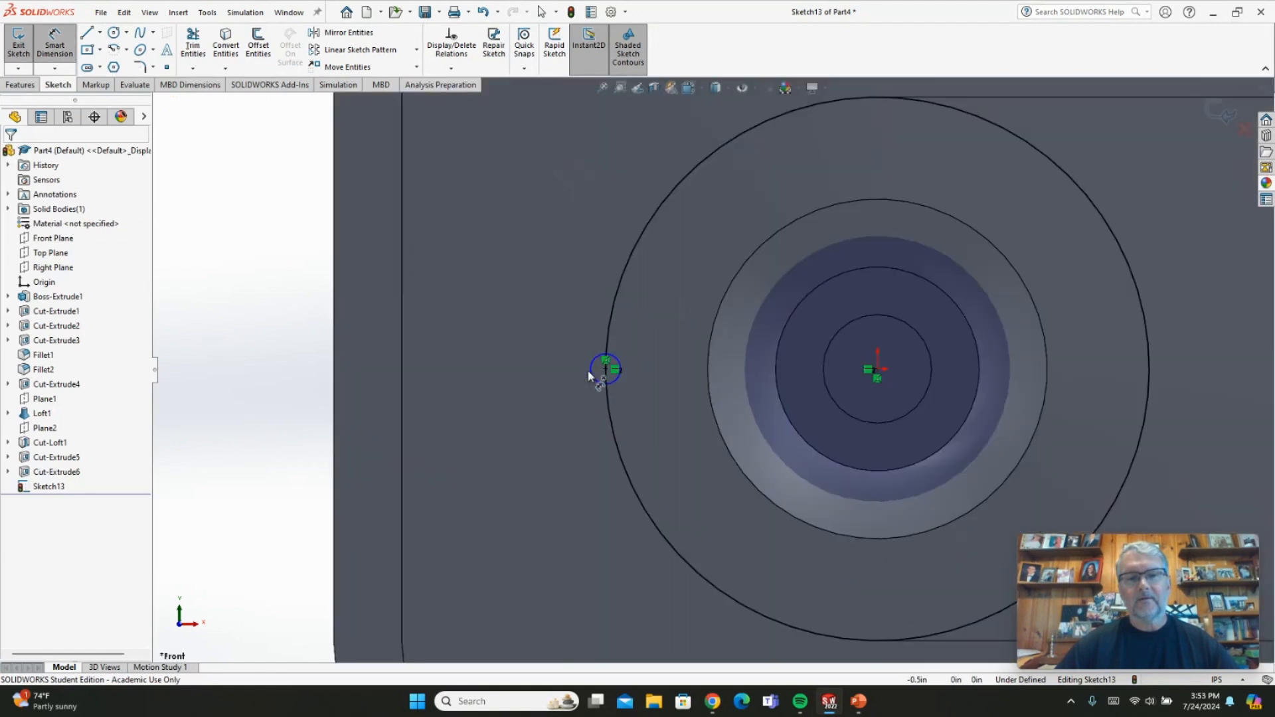
click(589, 368)
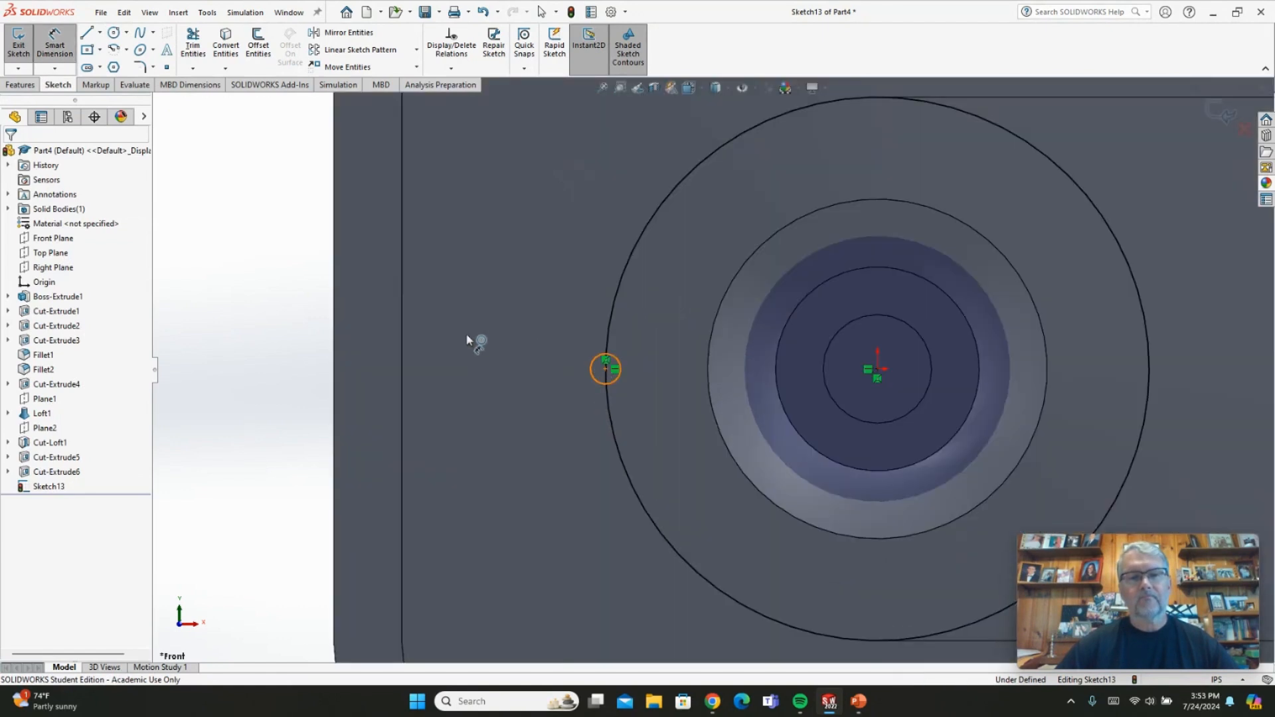
click(442, 324)
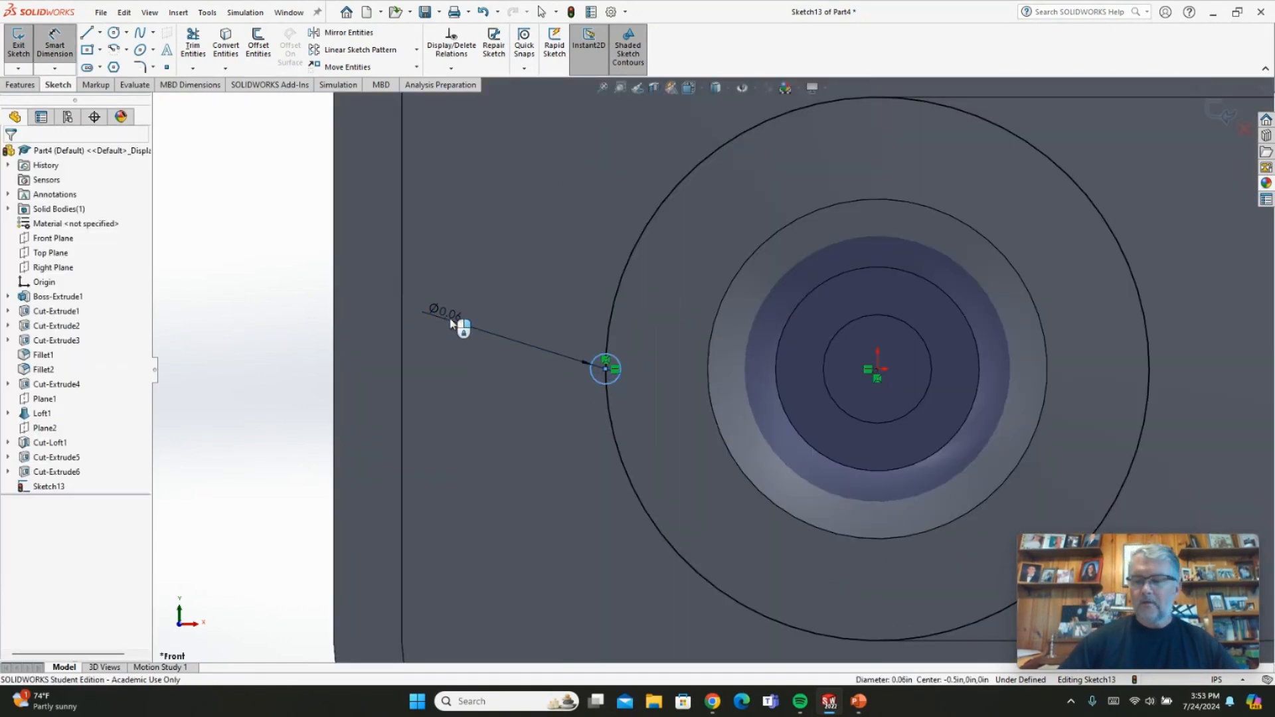
text(.04)
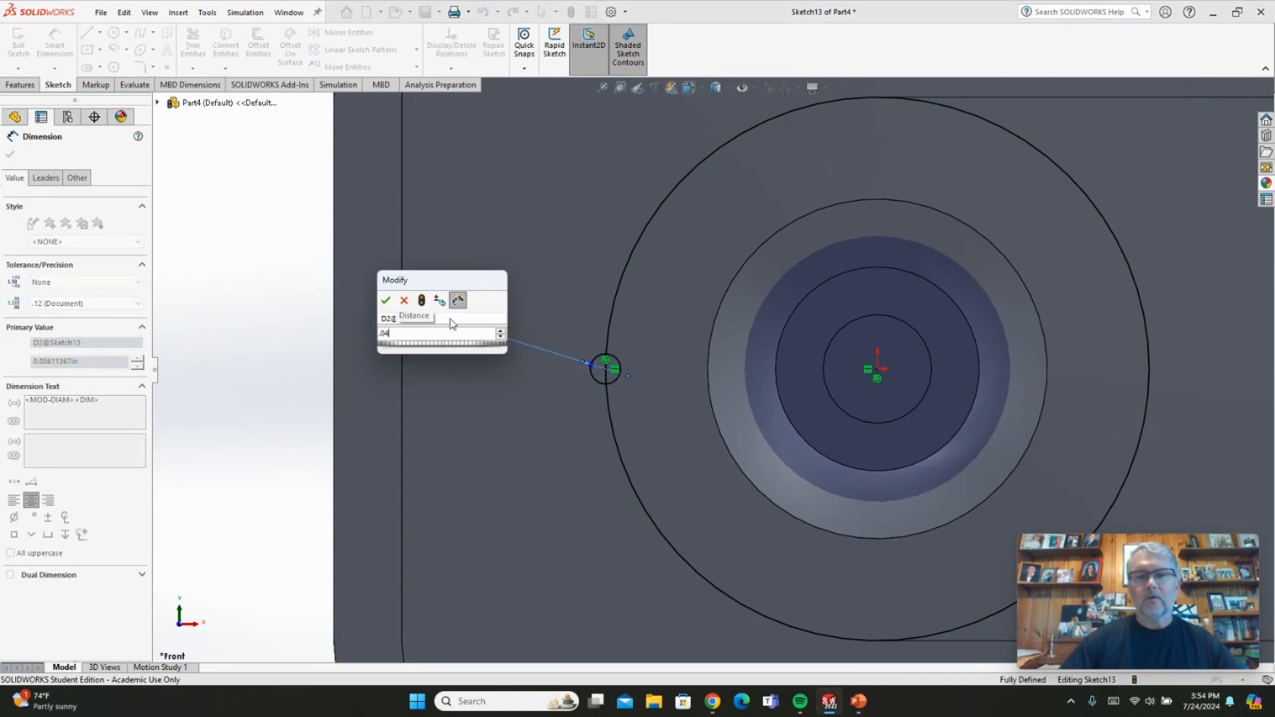
key(Return)
scroll(678, 443, up, 5)
scroll(863, 378, down, 3)
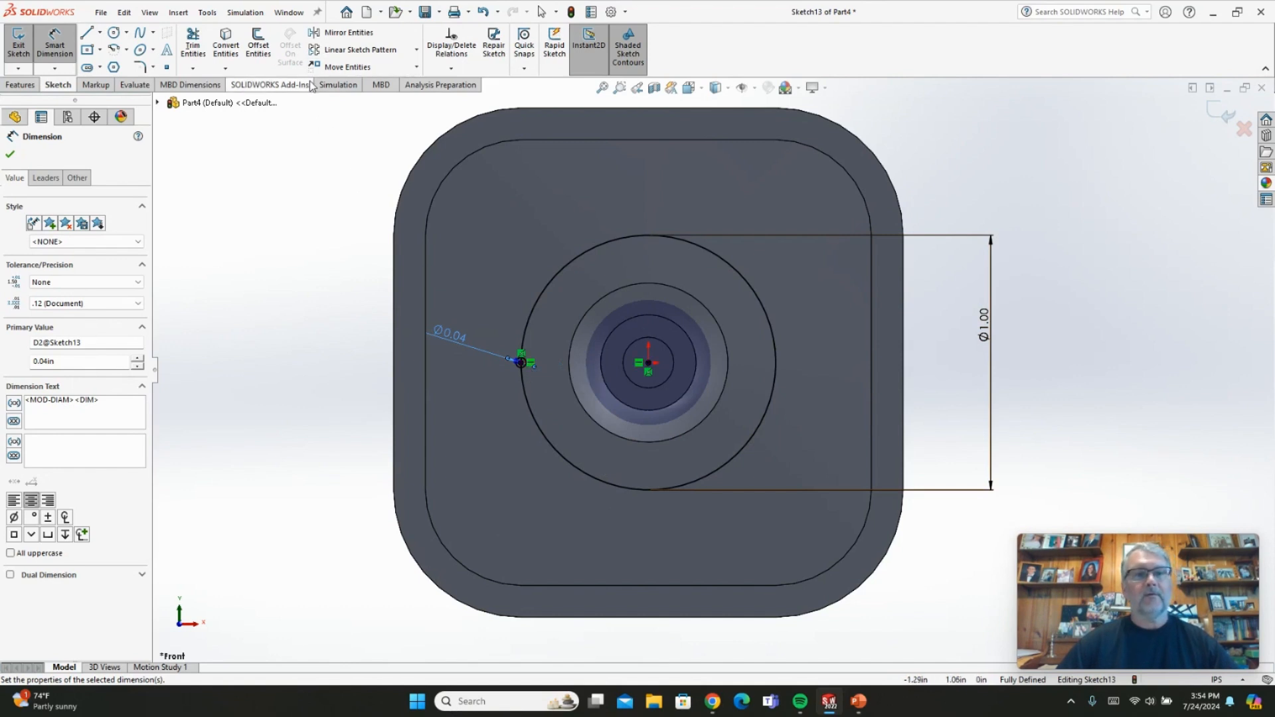
- Set up a circular sketch pattern of the 0.04 in circle, centered on the origin of the lens recess
click(416, 52)
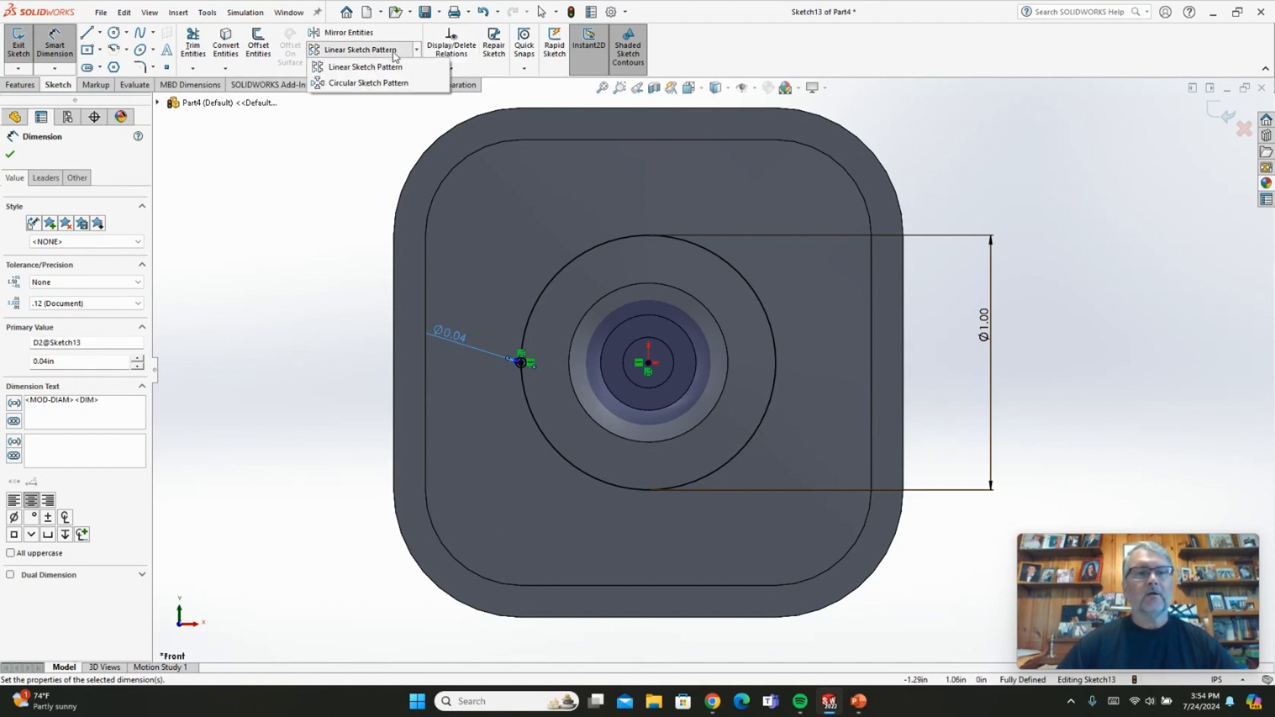
click(369, 83)
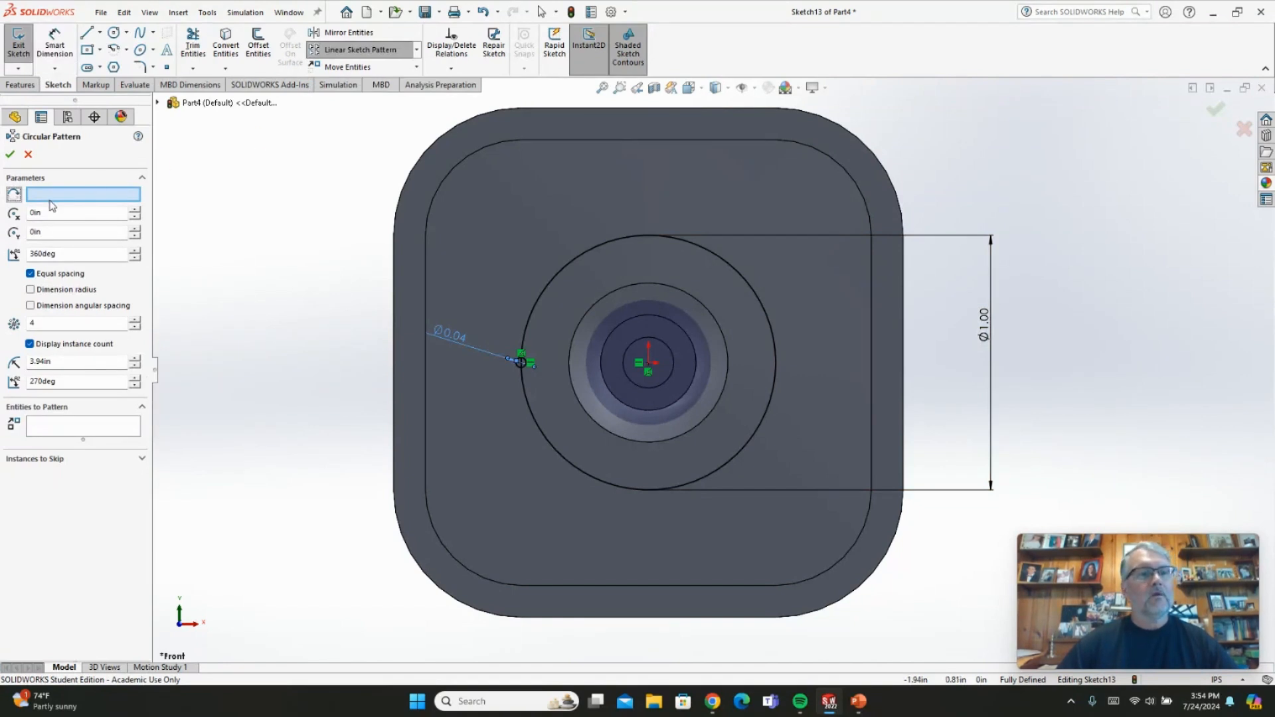
click(53, 197)
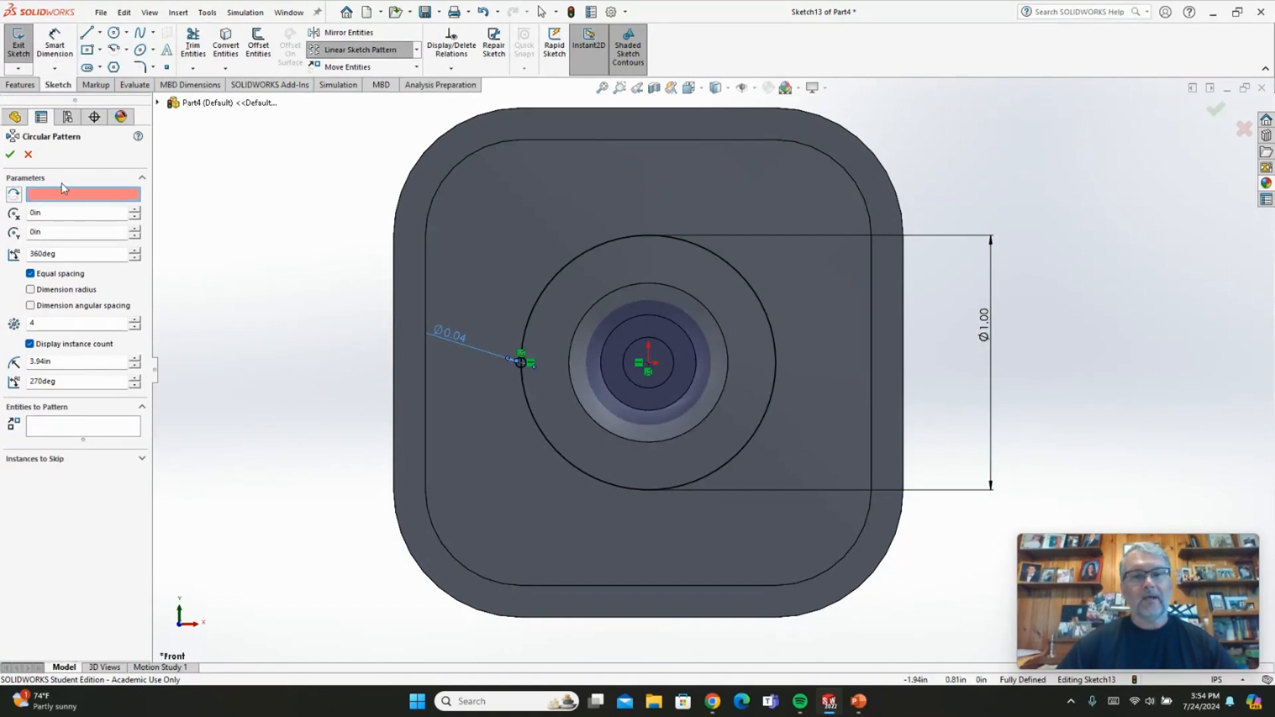
click(648, 364)
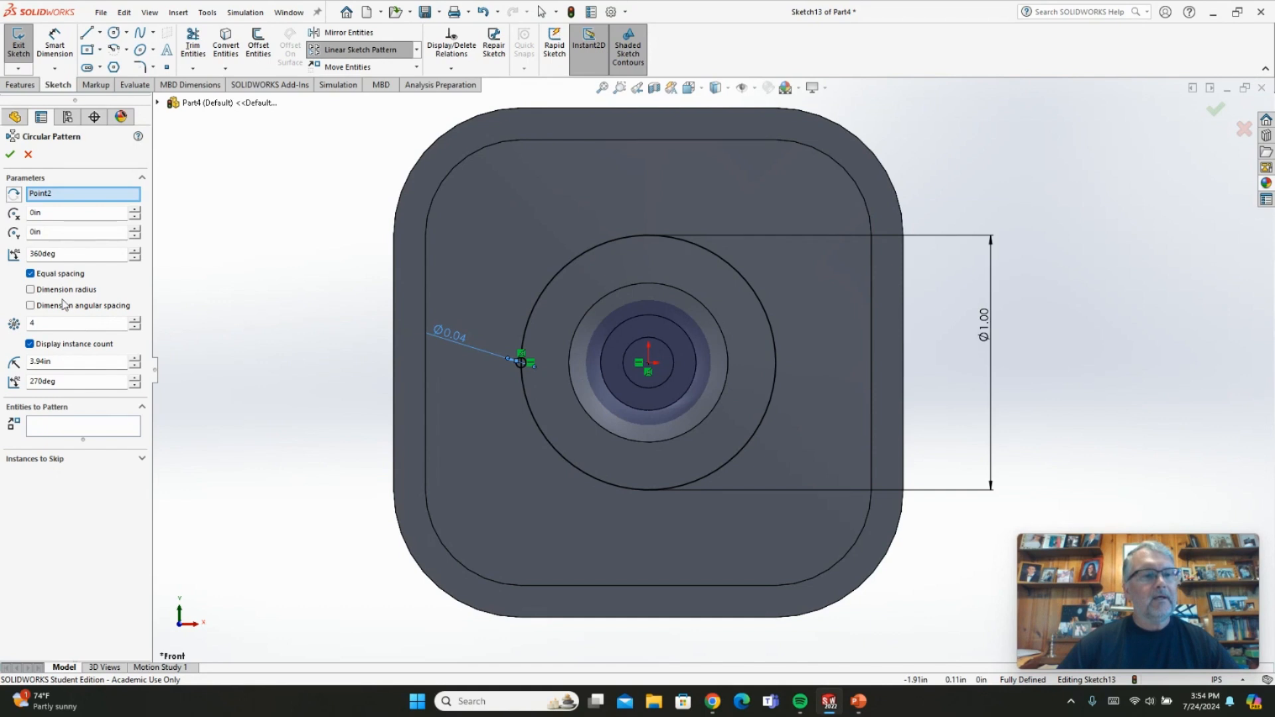
click(122, 425)
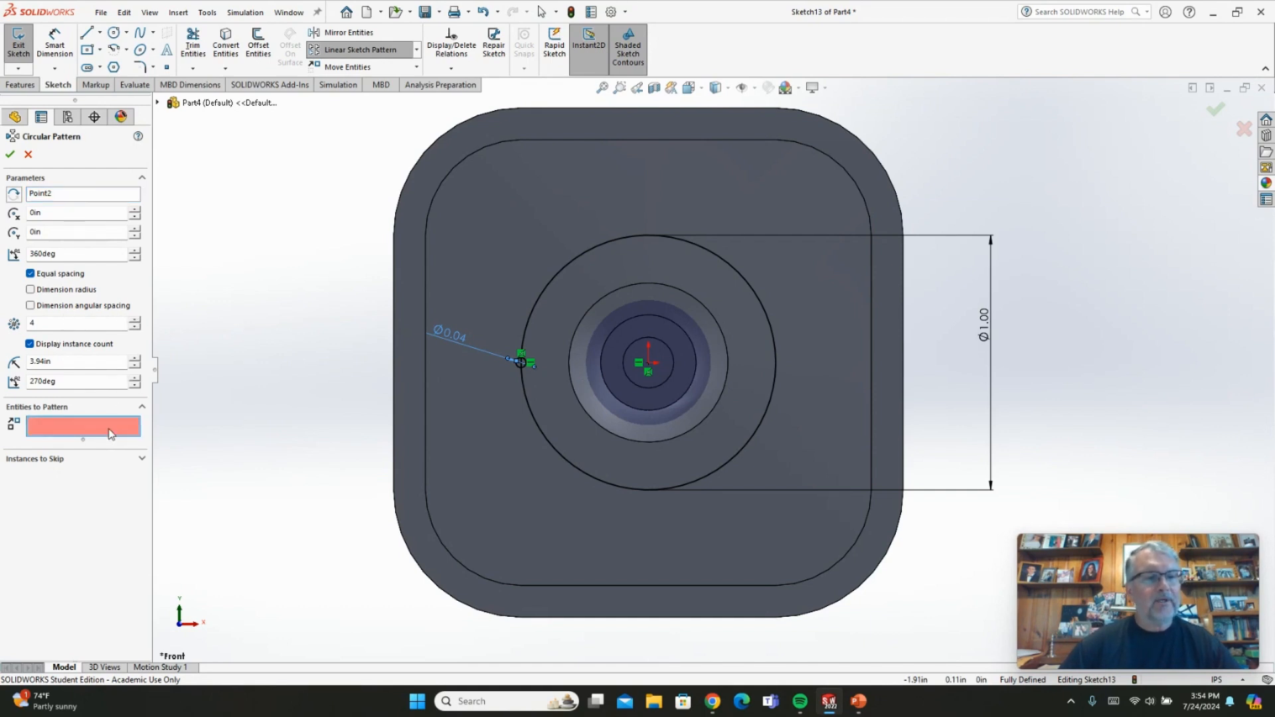
click(518, 372)
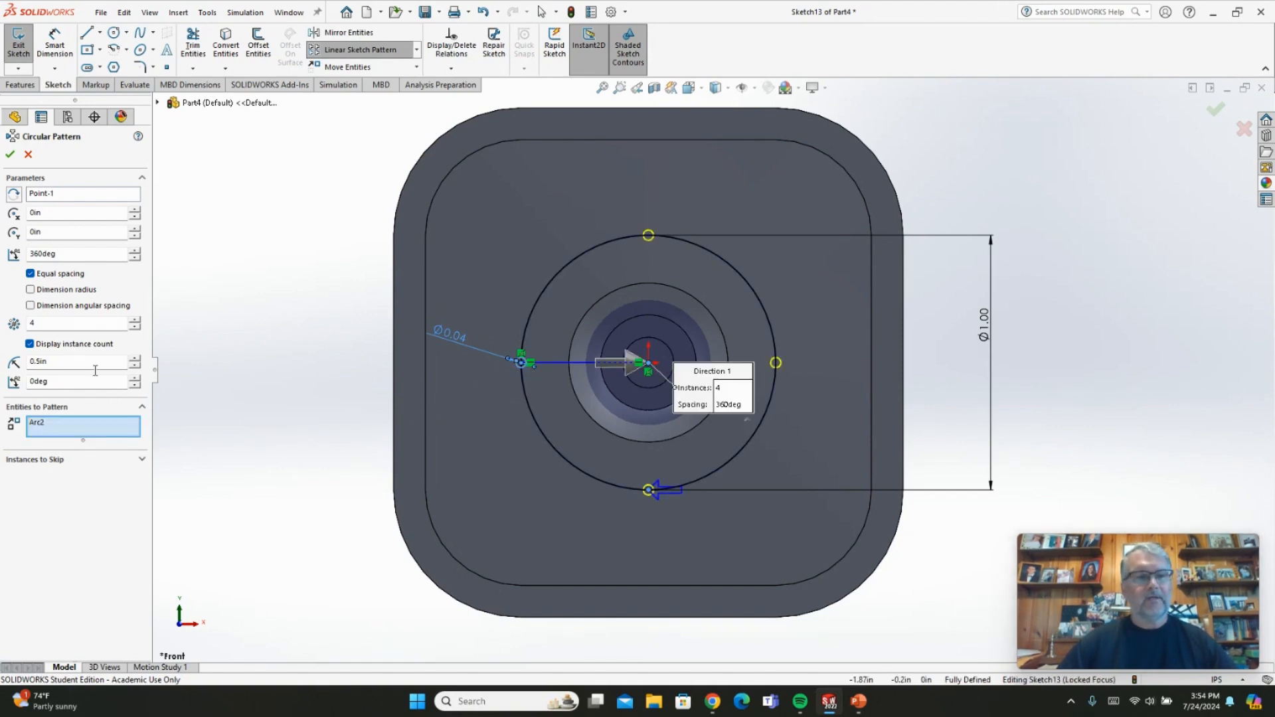
- Finish the circular pattern with 4 equally spaced instances over 360 degrees
click(136, 321)
click(136, 322)
click(135, 322)
click(136, 321)
click(135, 328)
click(136, 328)
click(136, 328)
click(136, 328)
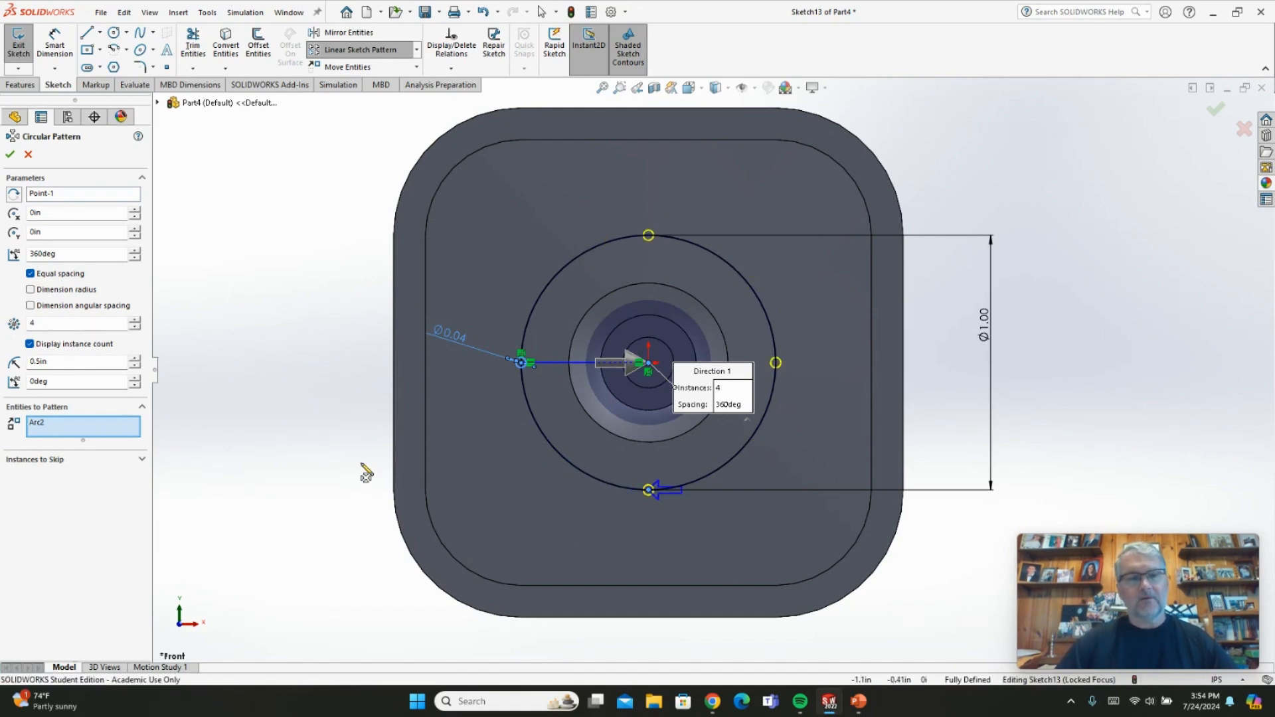
click(10, 156)
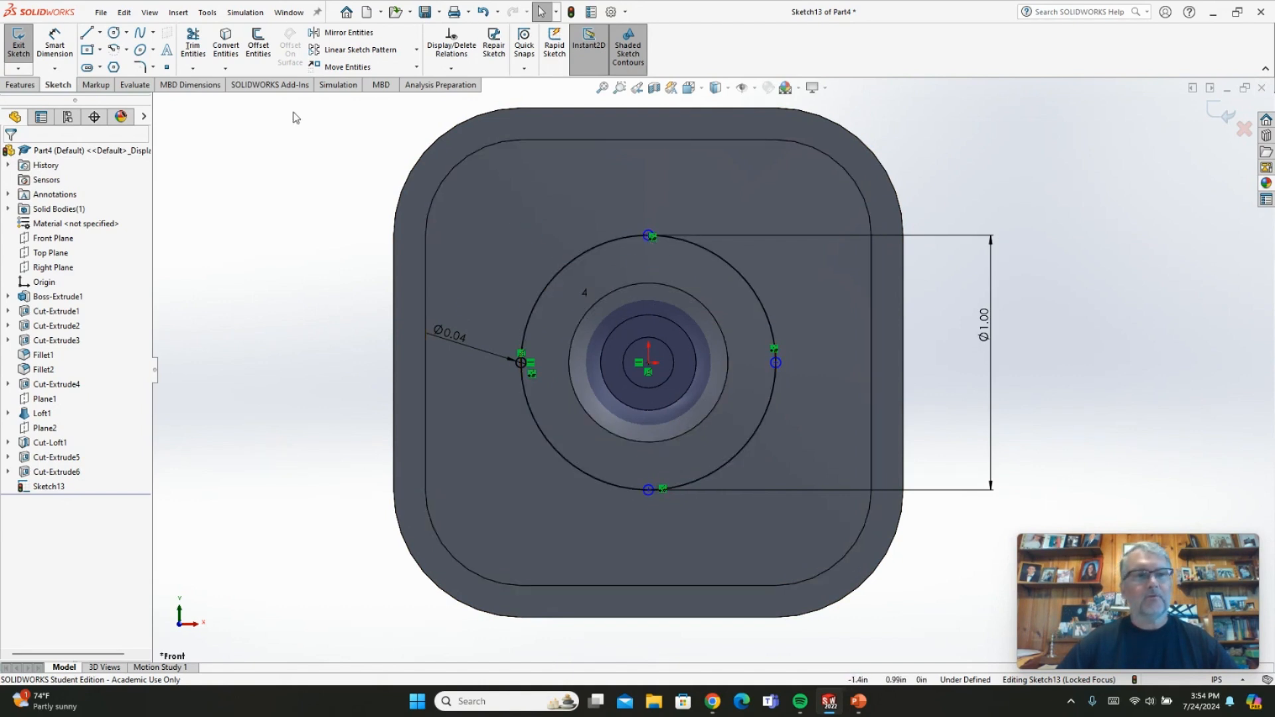
- Trim away the arcs of the 1 in circle between the four small circles
click(192, 43)
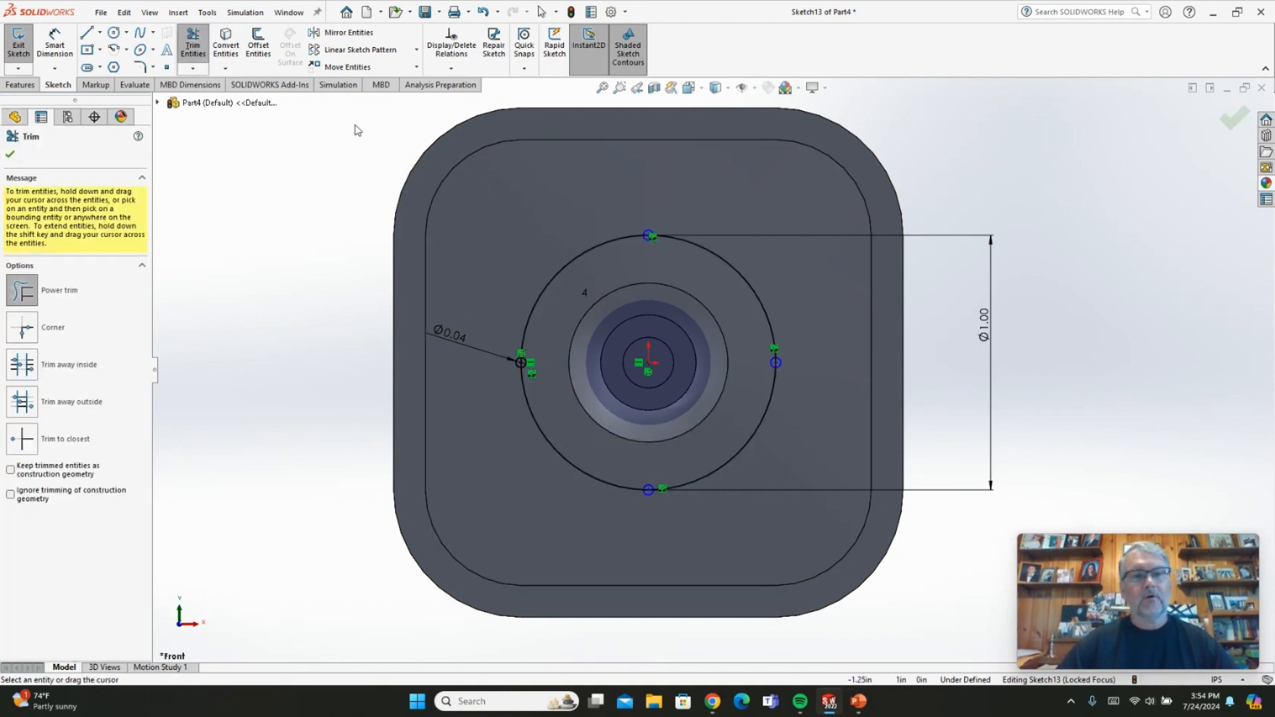
drag(571, 221, 618, 262)
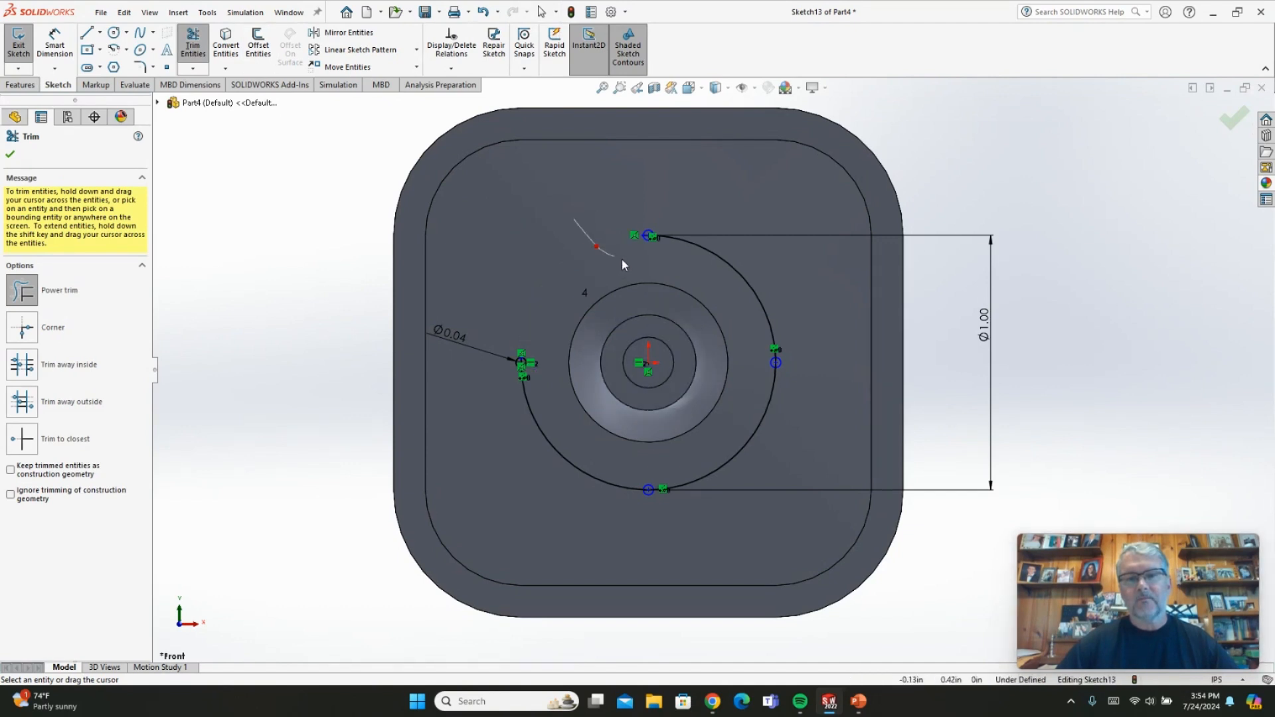
mouse_move(747, 267)
mouse_down()
mouse_move(756, 264)
mouse_move(798, 440)
mouse_move(731, 450)
mouse_up()
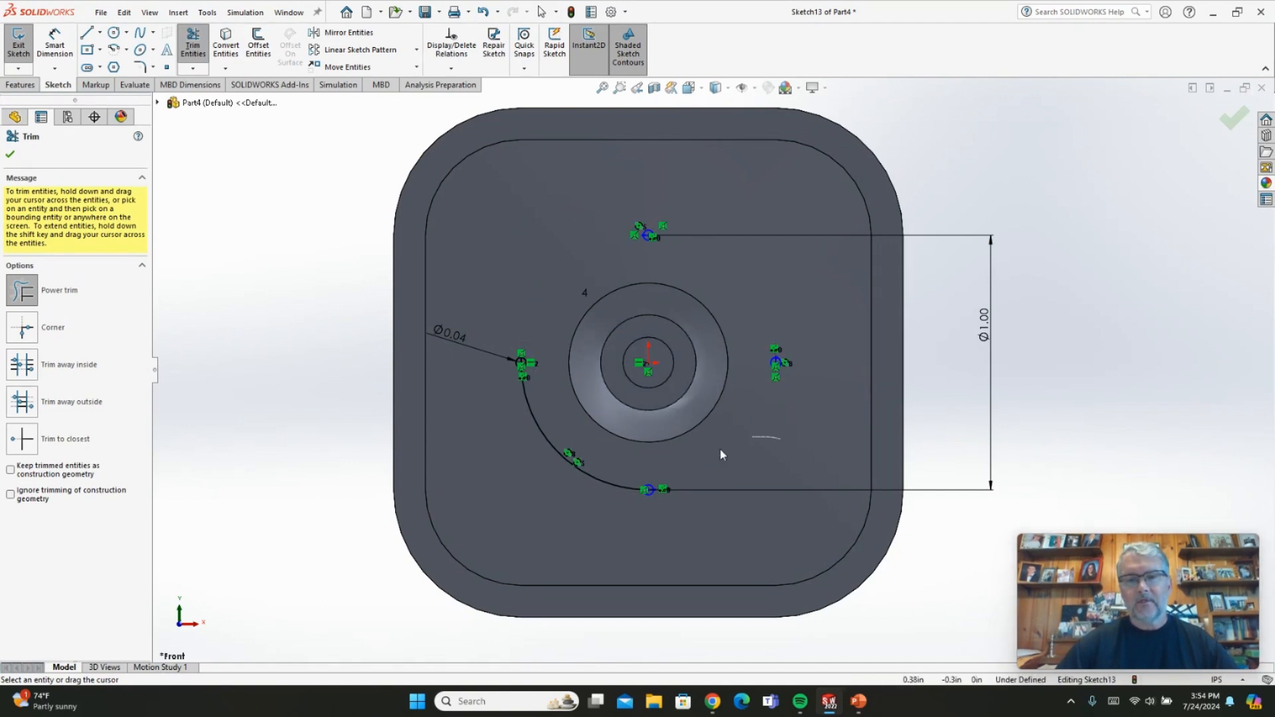
drag(628, 458, 577, 484)
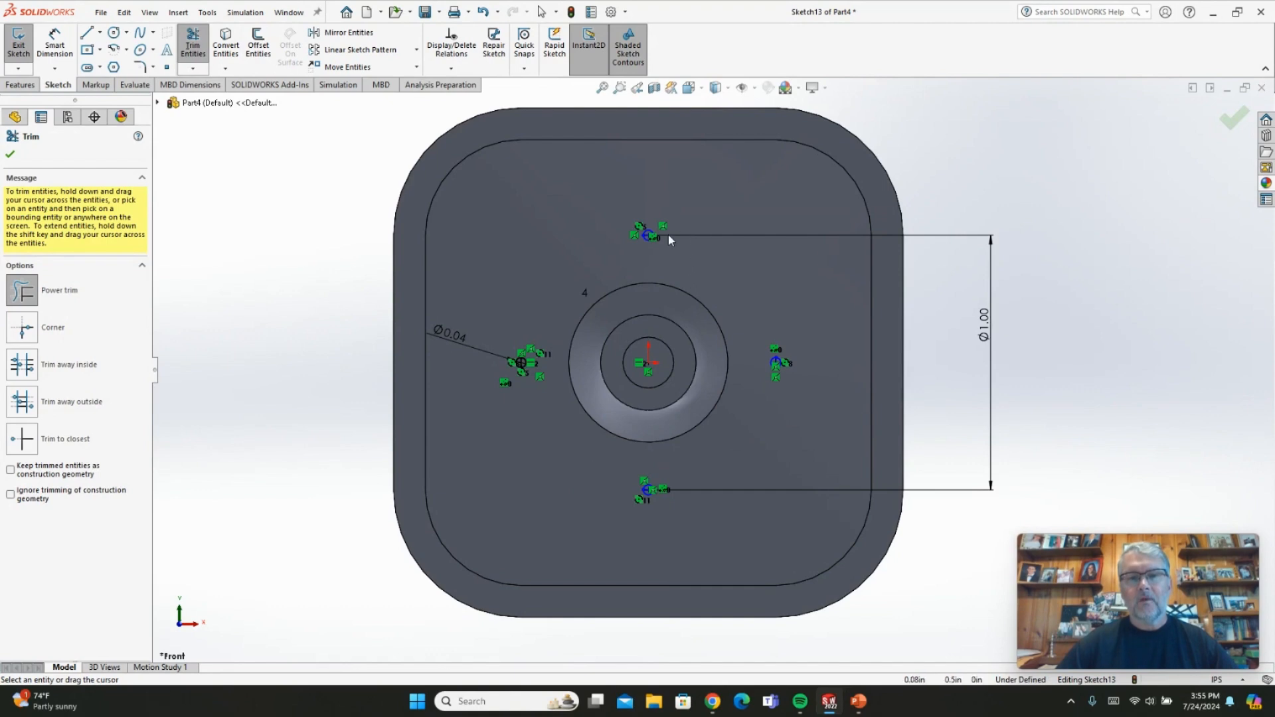
- Trim the leftover pieces of the 1 in circle inside the four small circles
scroll(667, 234, down, 8)
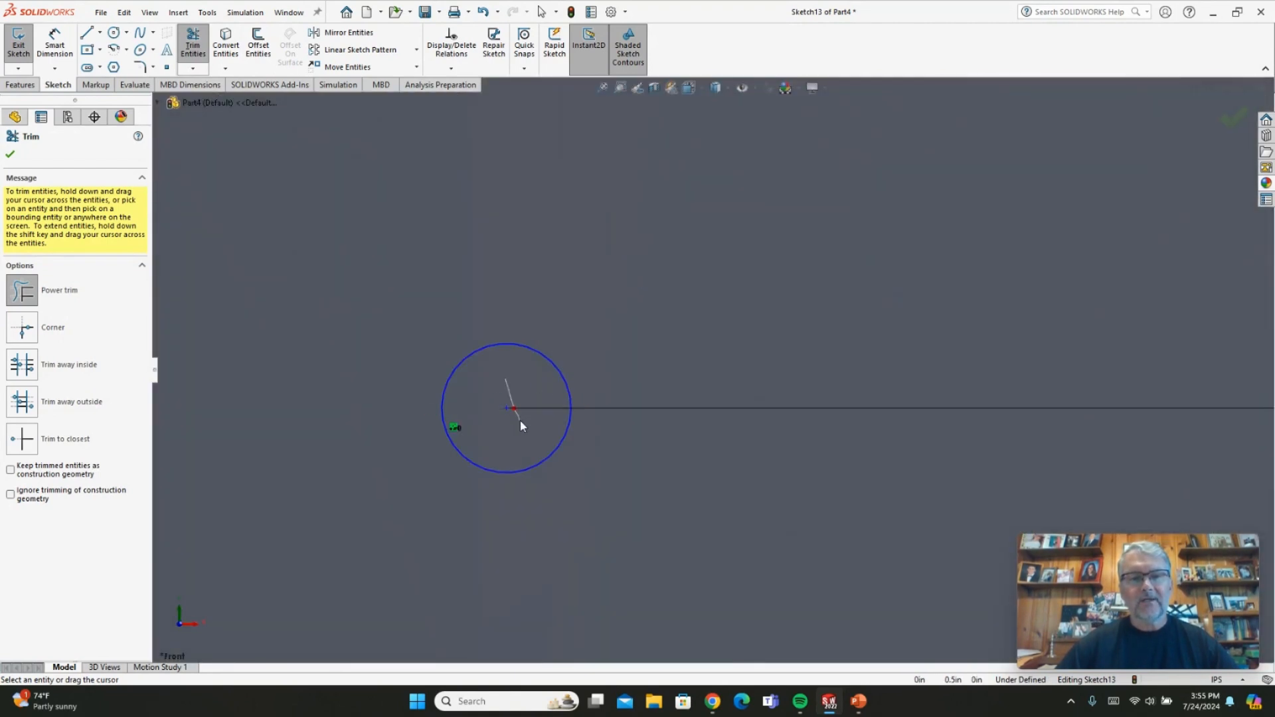
scroll(566, 449, up, 10)
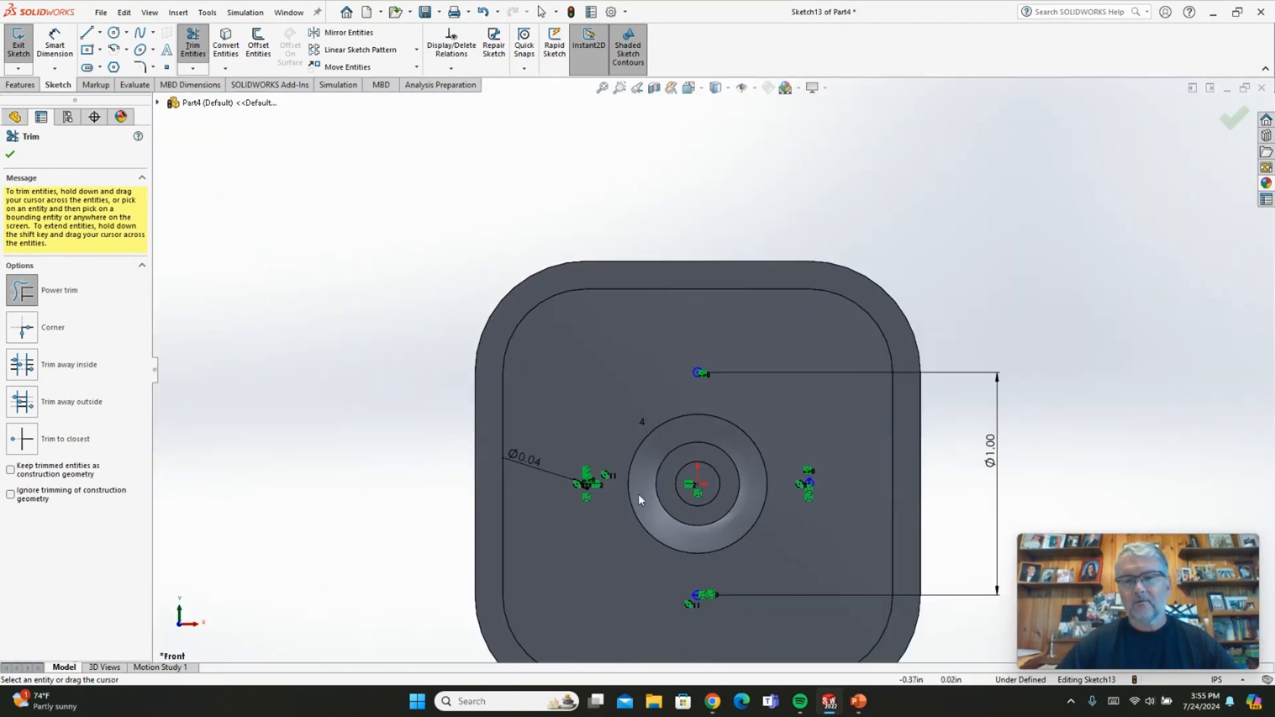
scroll(863, 551, down, 10)
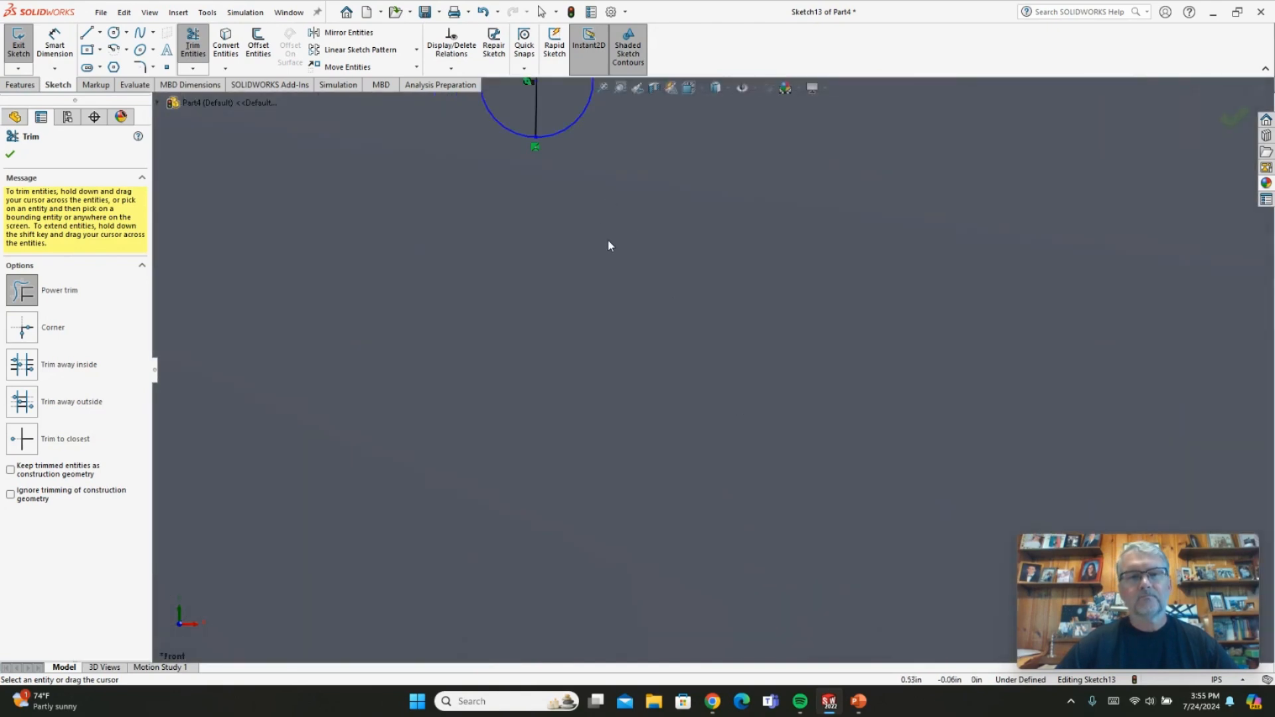
scroll(616, 234, up, 4)
scroll(650, 259, down, 2)
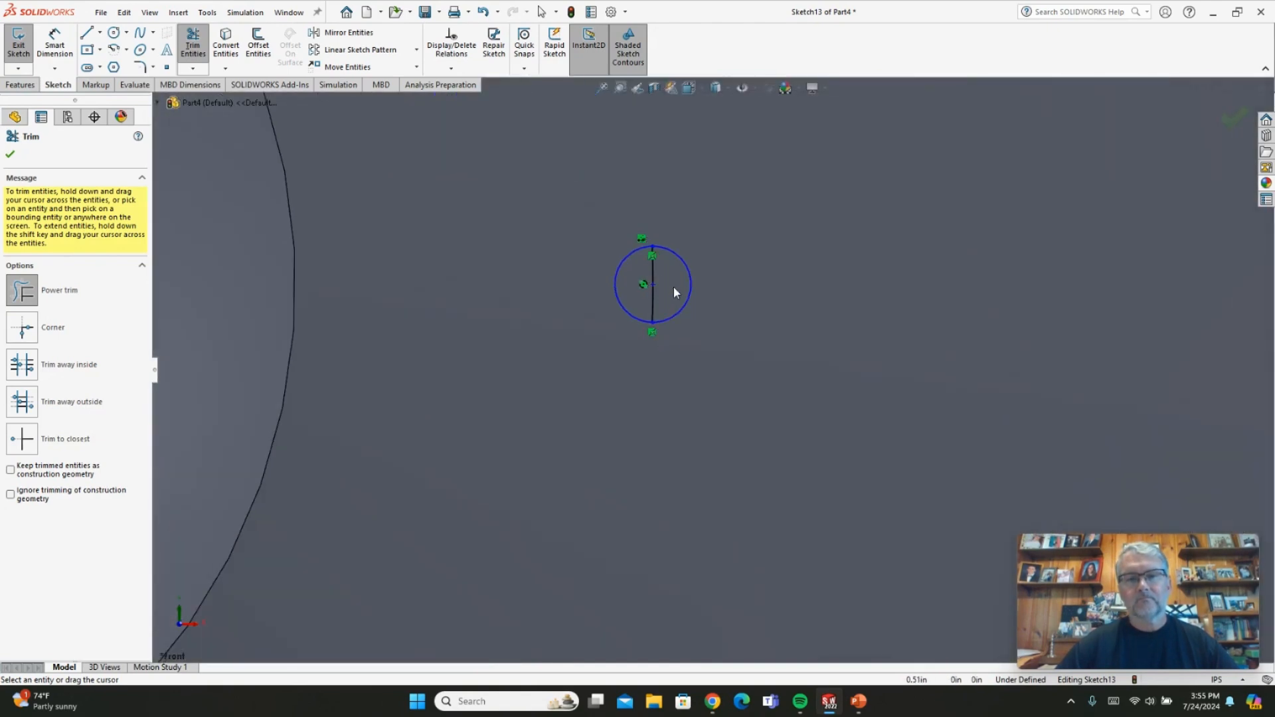
scroll(575, 411, up, 5)
scroll(569, 391, down, 8)
scroll(564, 353, down, 4)
drag(531, 337, 506, 355)
scroll(606, 395, up, 6)
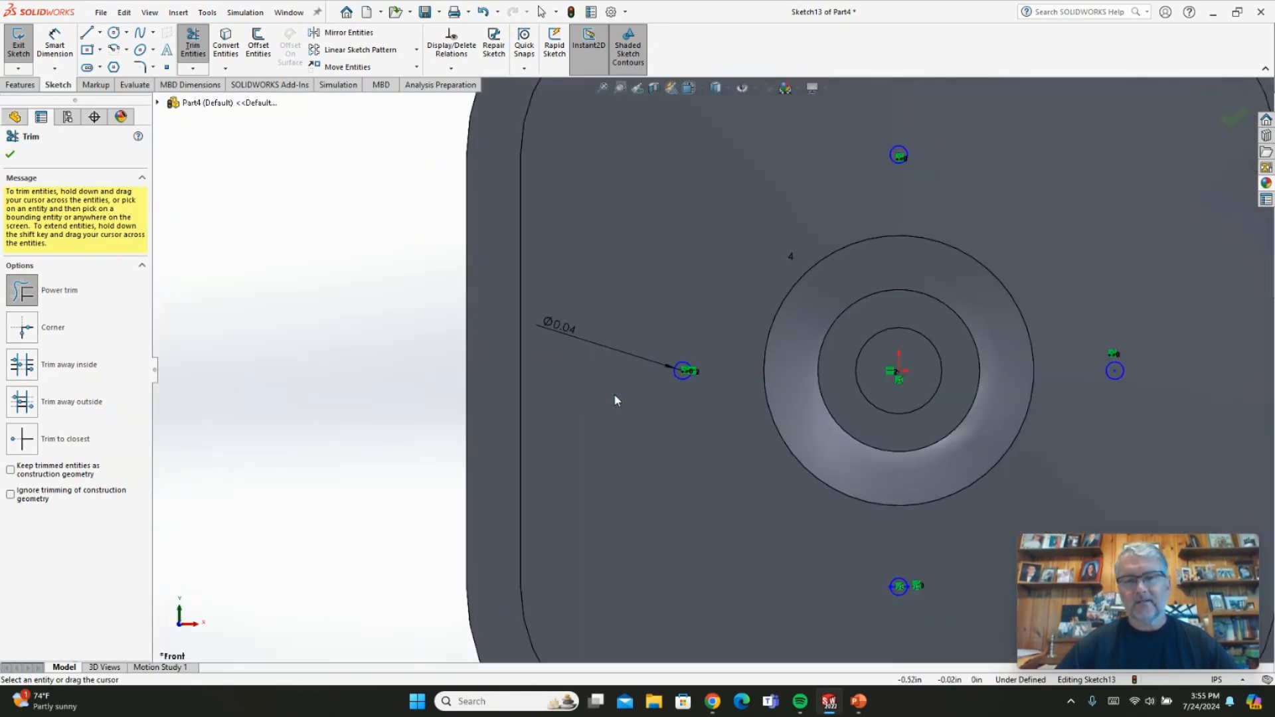
scroll(769, 415, down, 6)
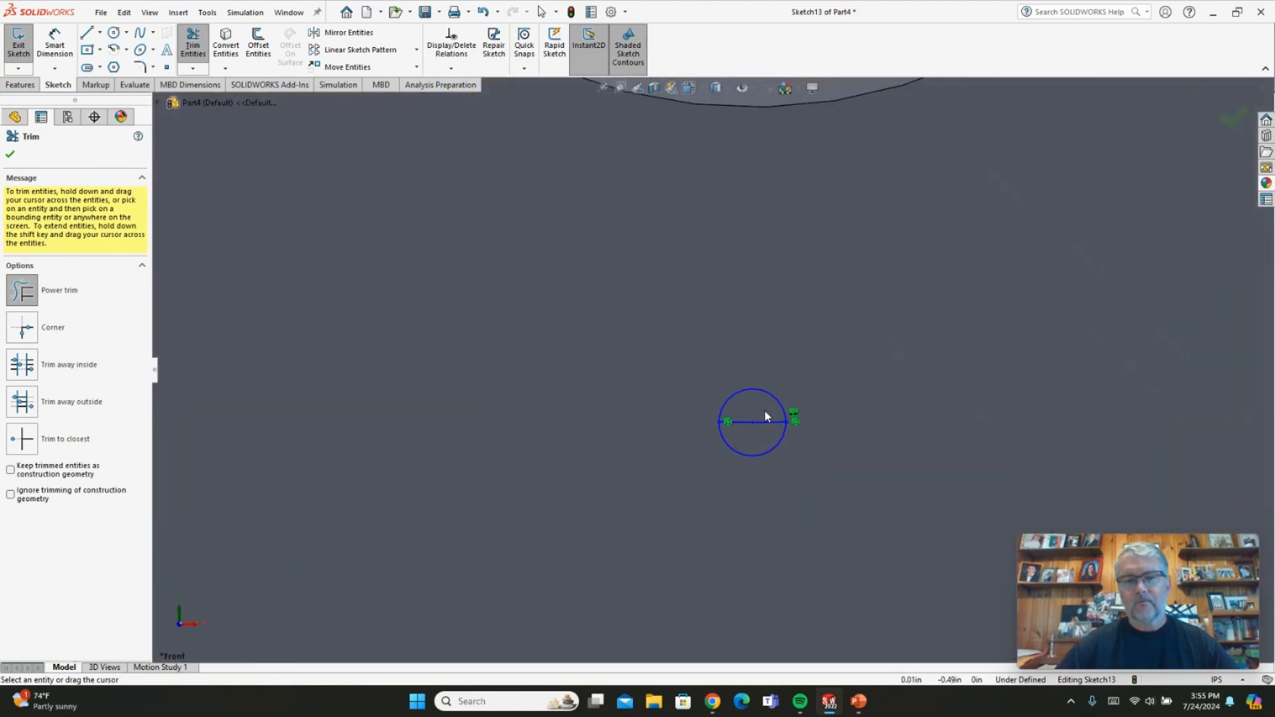
scroll(796, 435, up, 6)
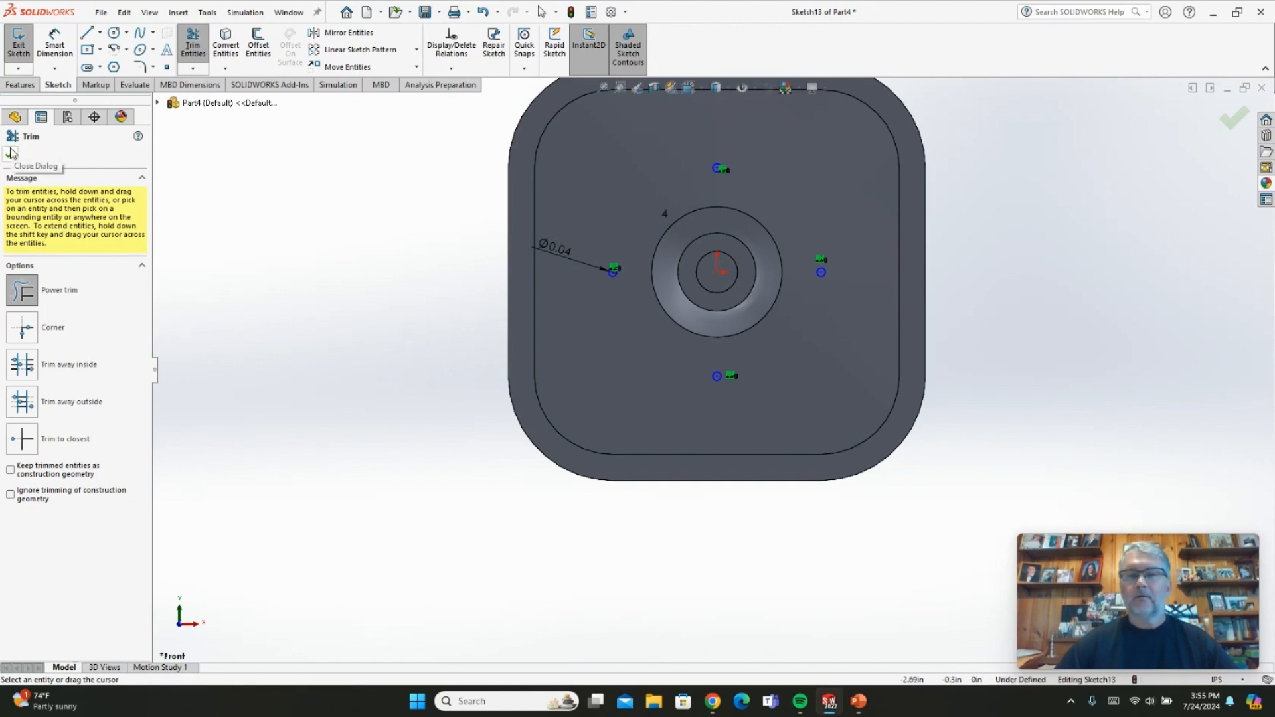
- Cut-extrude the four small circles around the lens to a blind depth of 0.02 in
click(24, 85)
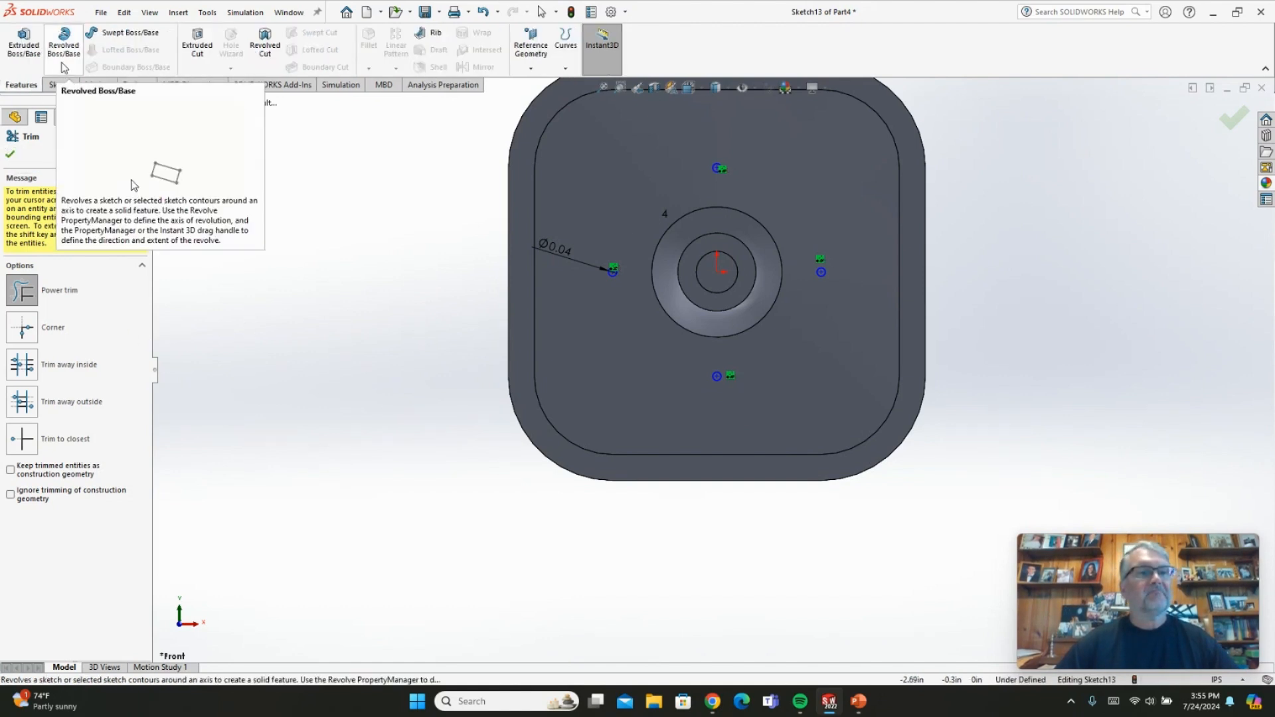
click(196, 50)
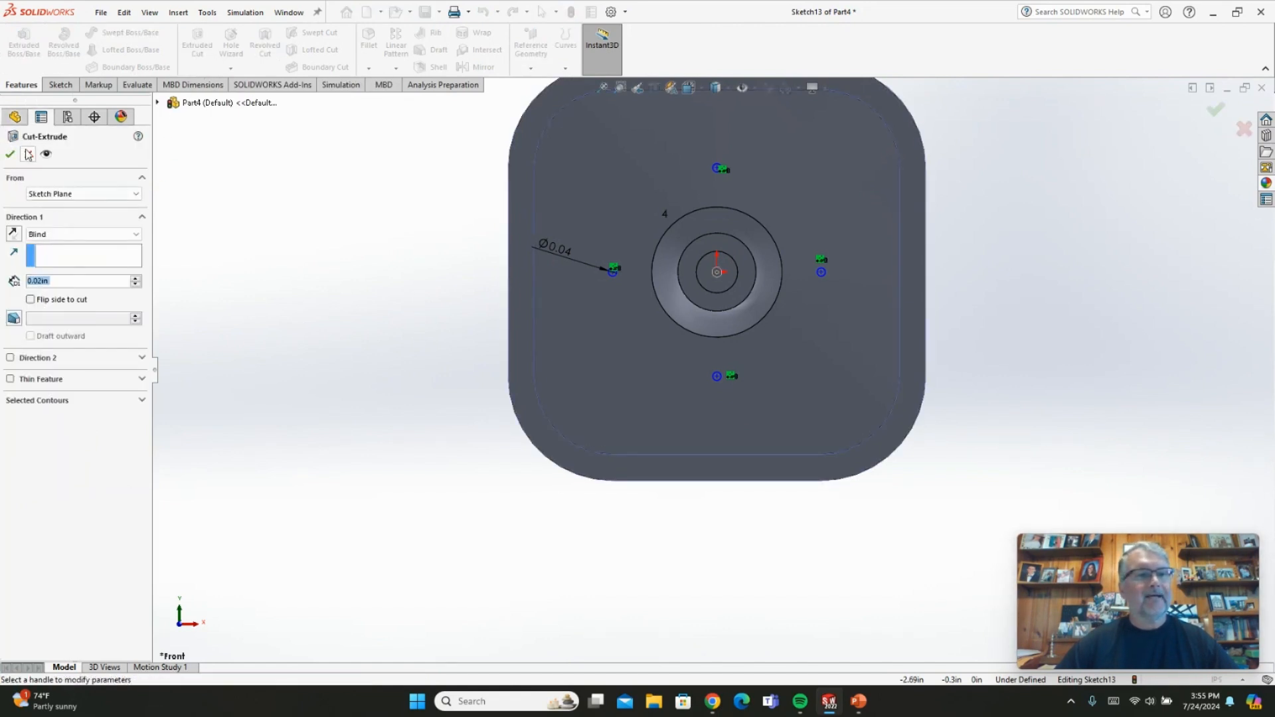
click(9, 156)
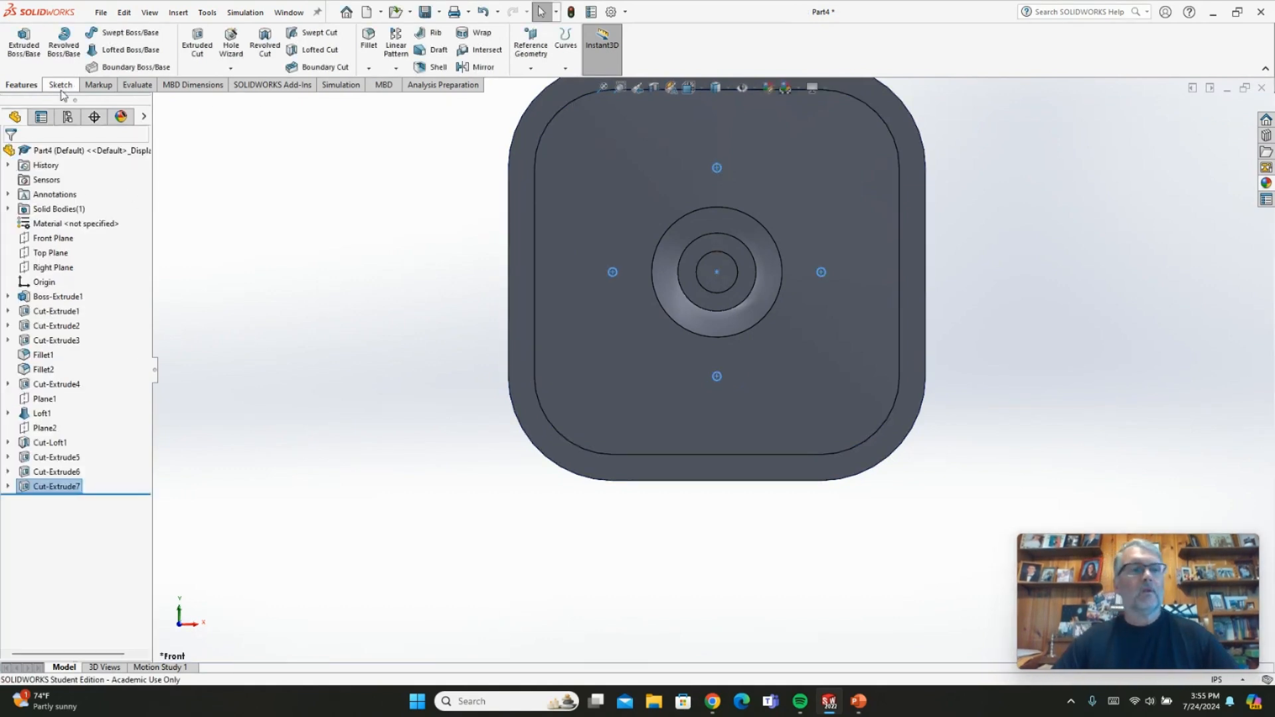
- Edit the extruded cut of the four small circles, reversing its direction and setting the blind depth to 0.12 in
click(377, 383)
mouse_move(376, 383)
middle_down()
mouse_move(421, 370)
mouse_move(373, 390)
middle_up()
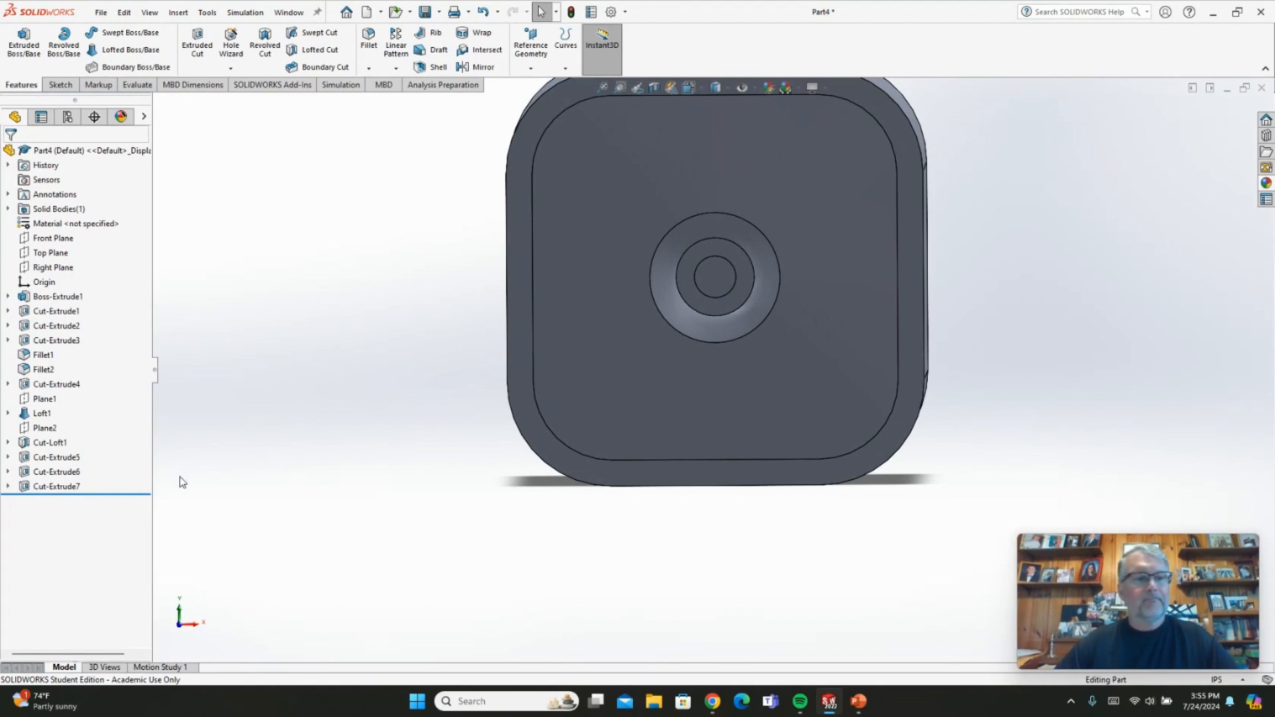
right_click(55, 492)
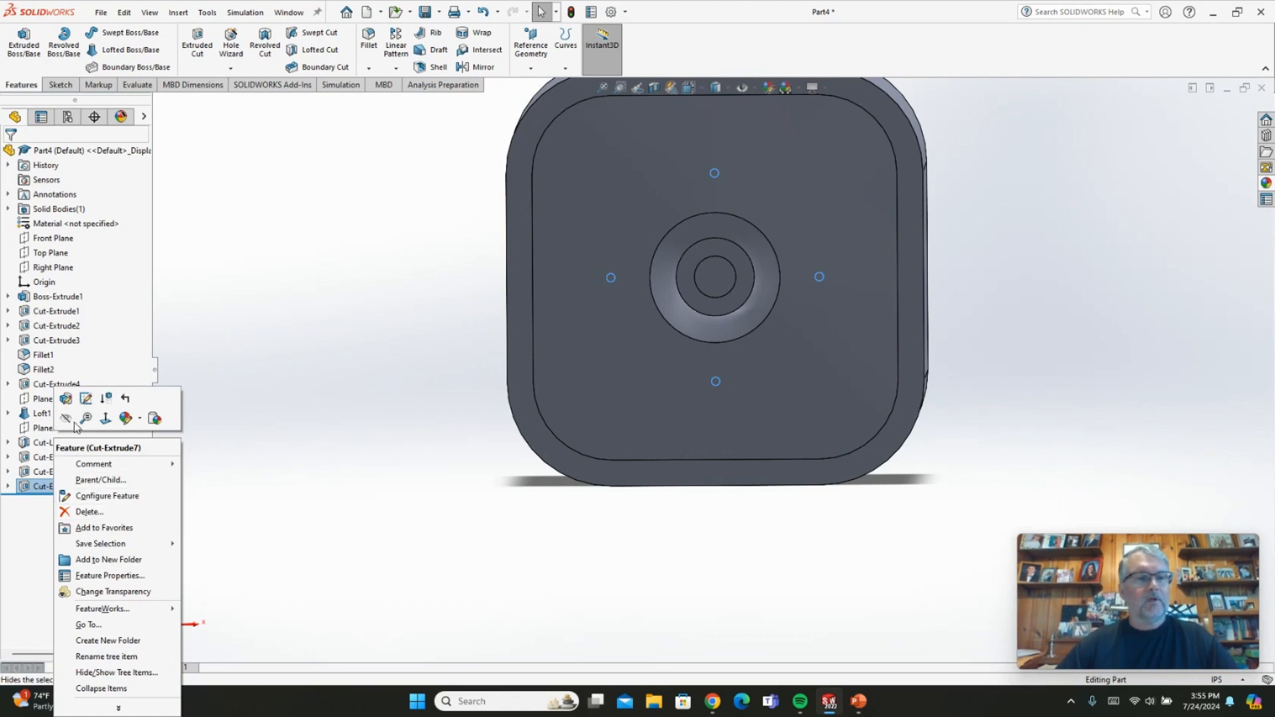
click(86, 398)
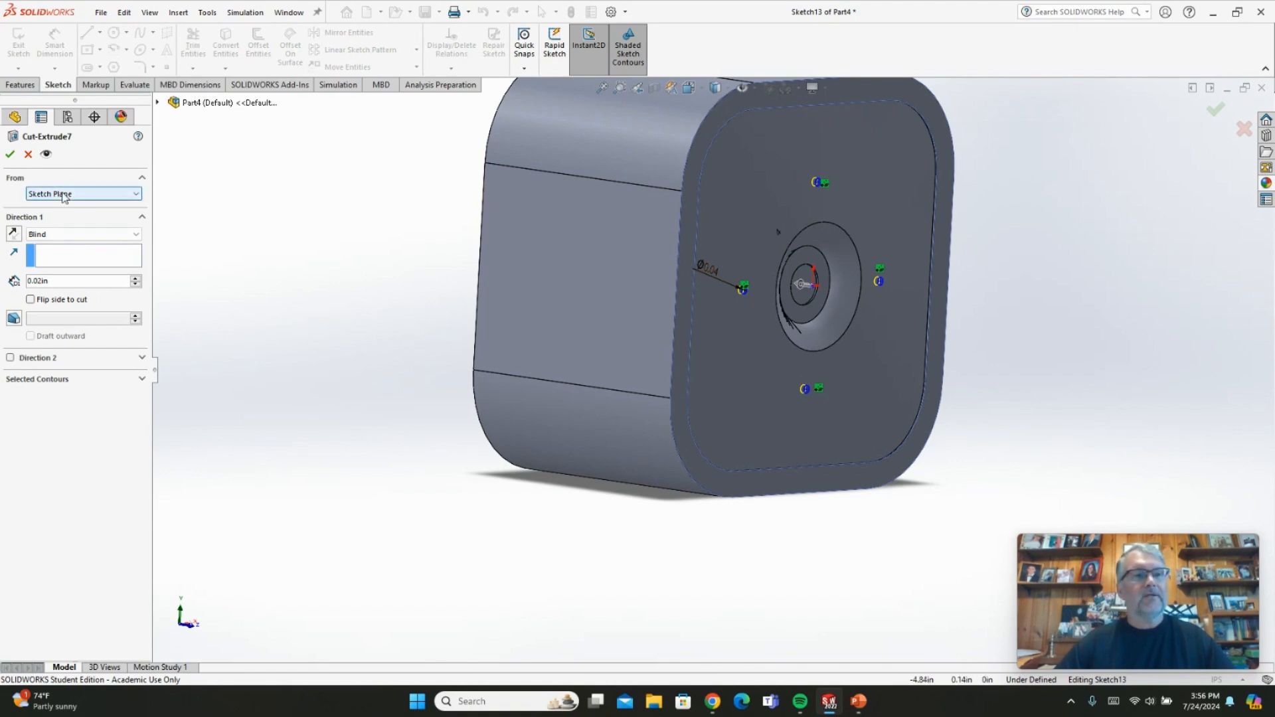
click(14, 233)
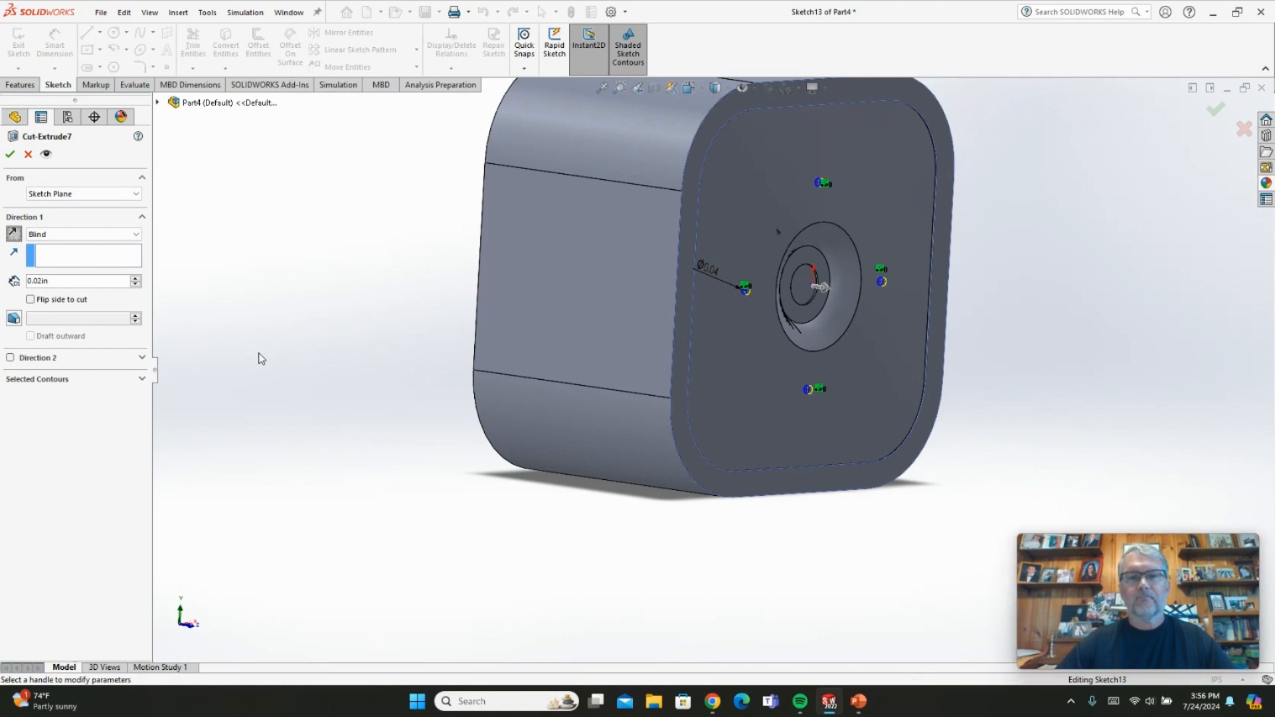
click(136, 282)
middle_drag(266, 363, 301, 375)
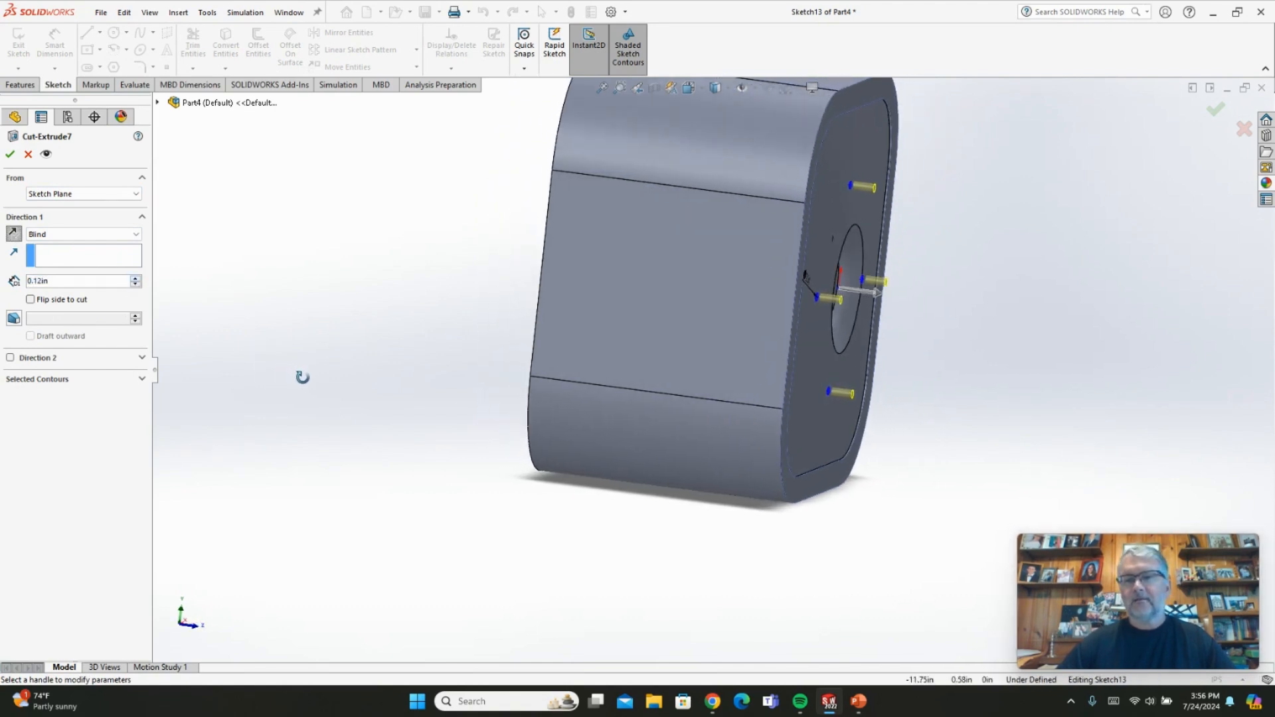
click(10, 153)
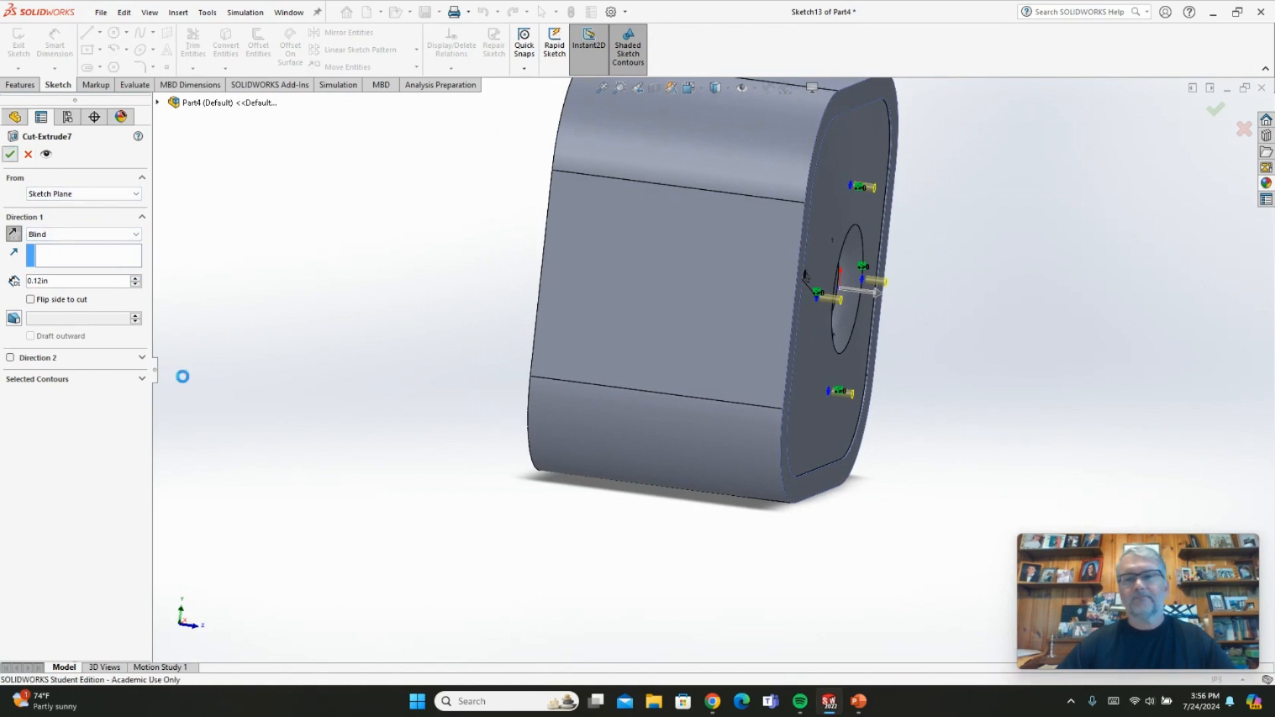
middle_drag(771, 588, 662, 564)
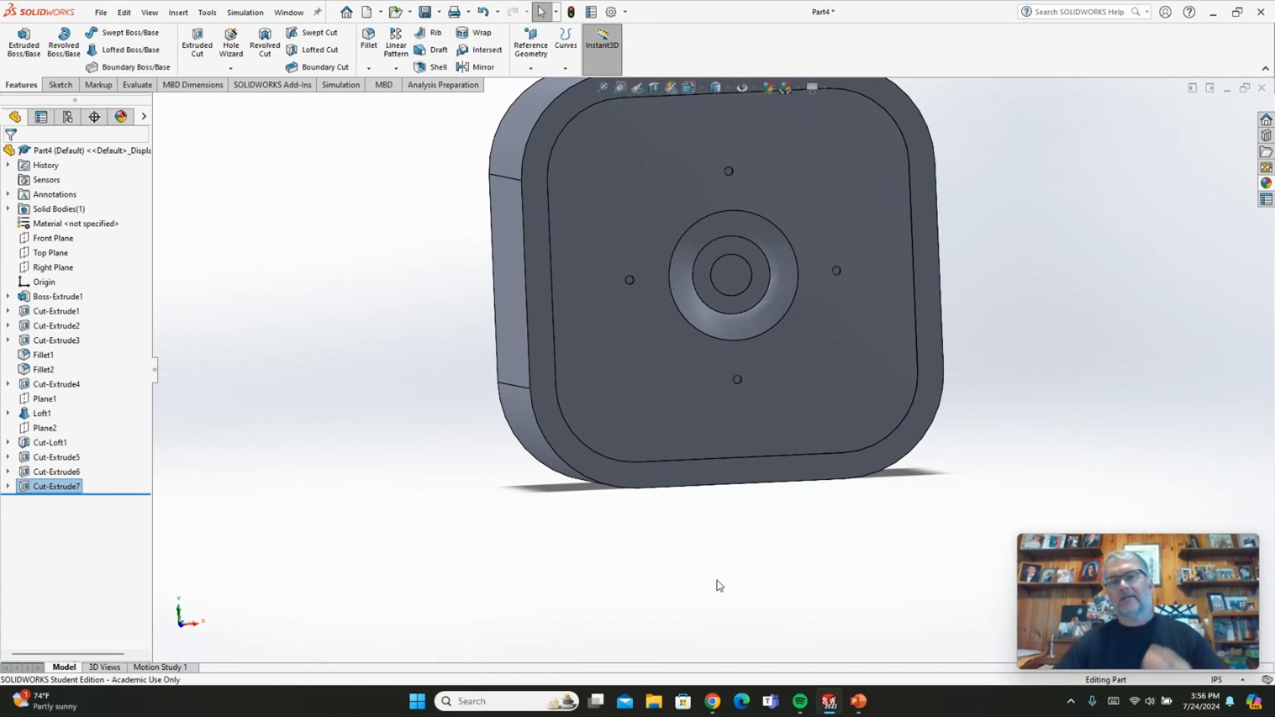
scroll(883, 283, up, 3)
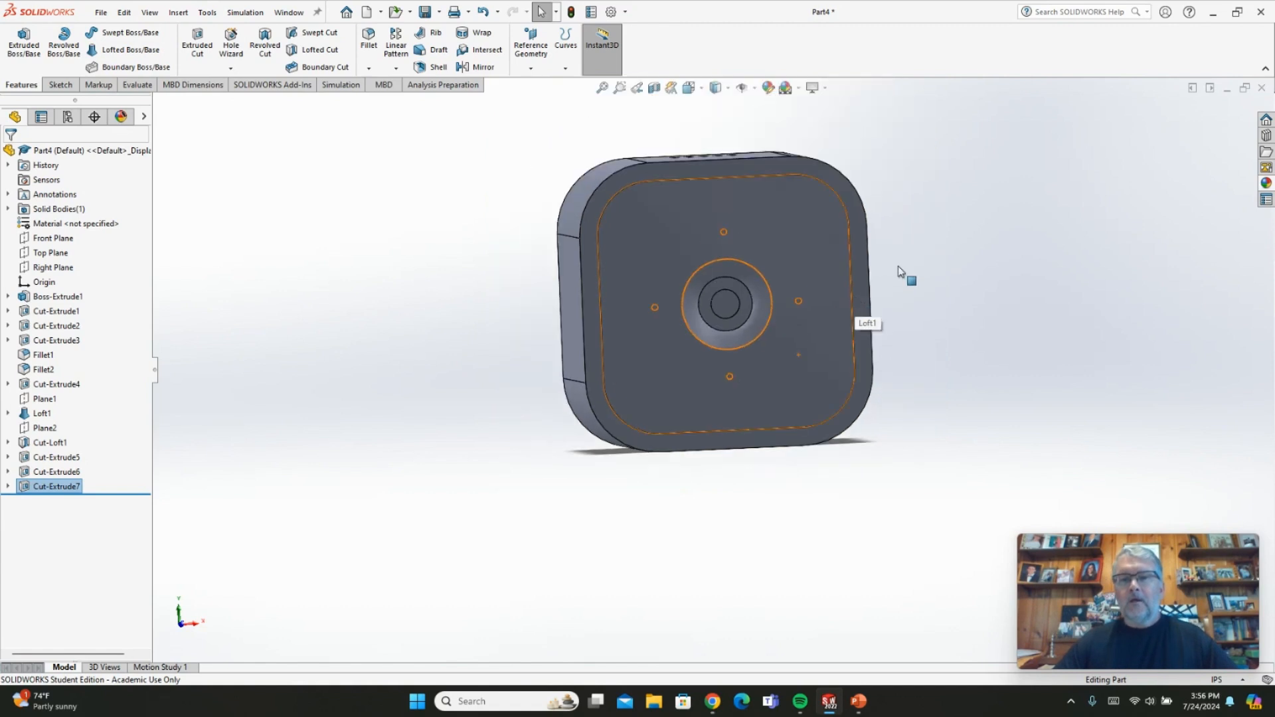
scroll(934, 257, down, 3)
middle_drag(987, 329, 968, 350)
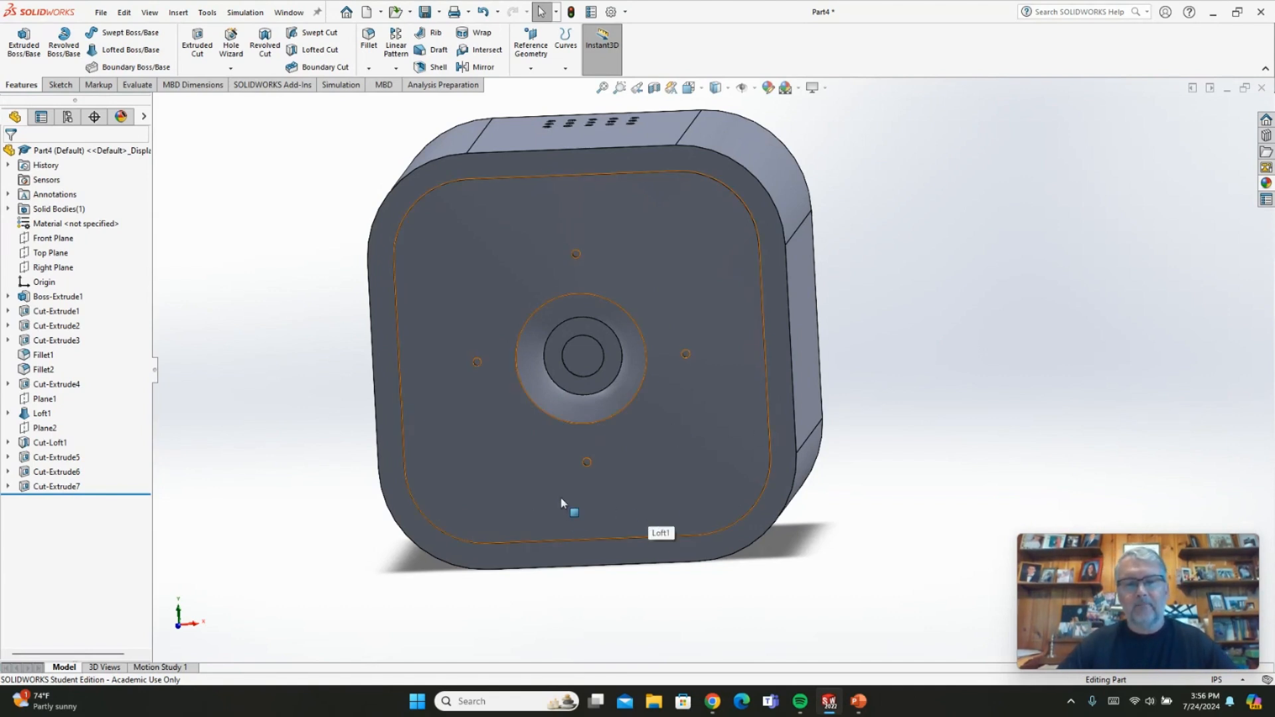
mouse_move(659, 591)
middle_down()
mouse_move(671, 564)
mouse_move(646, 571)
middle_up()
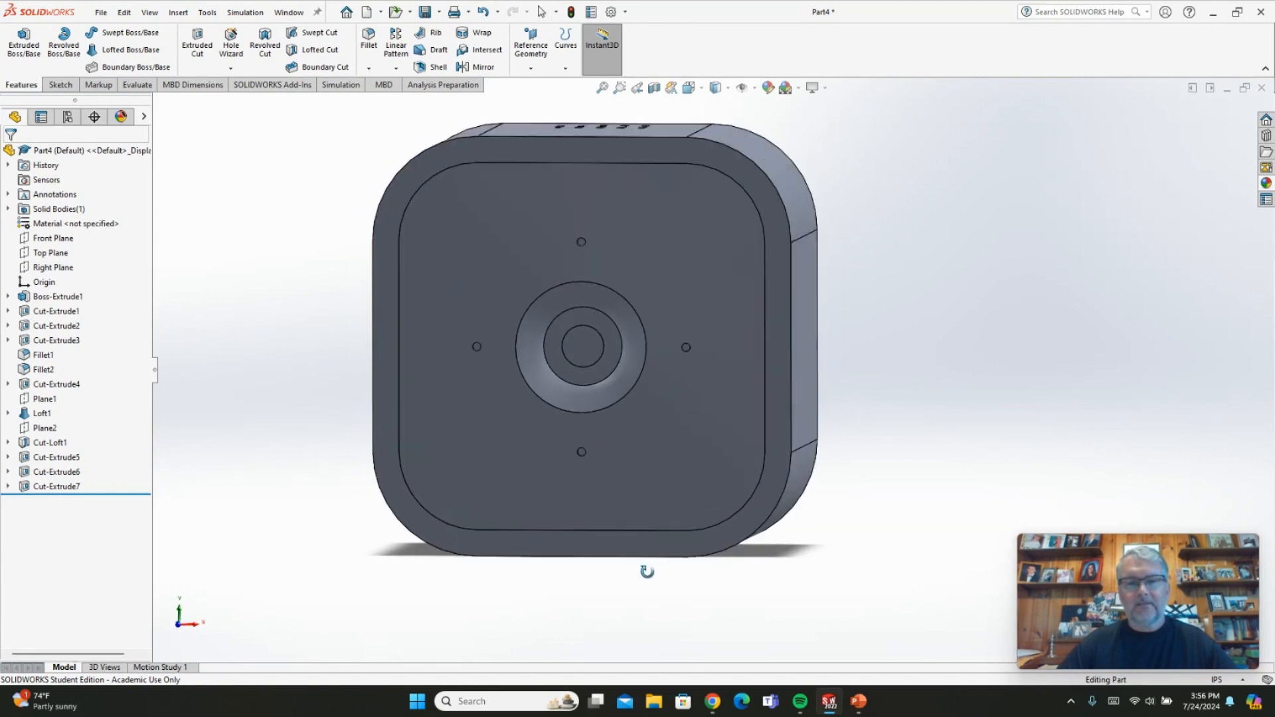
- Start a new sketch on the rim face around the front of the camera body
click(689, 87)
click(583, 493)
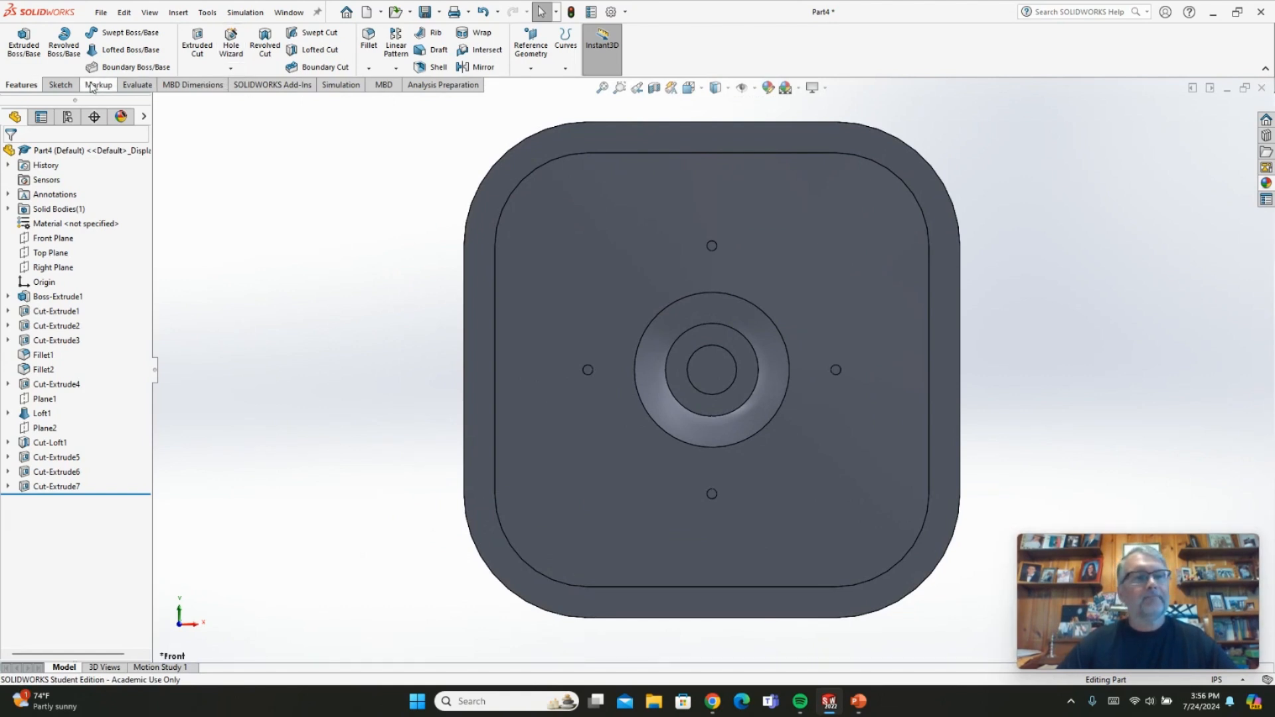
click(537, 596)
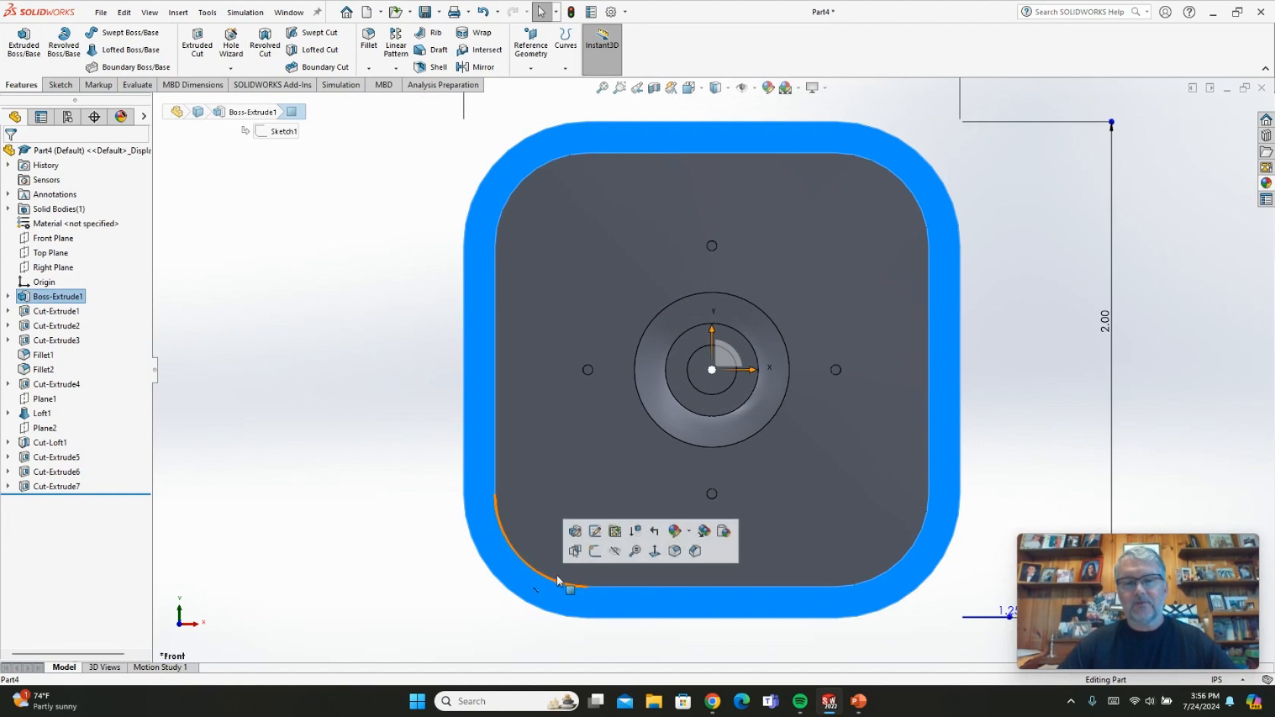
click(593, 560)
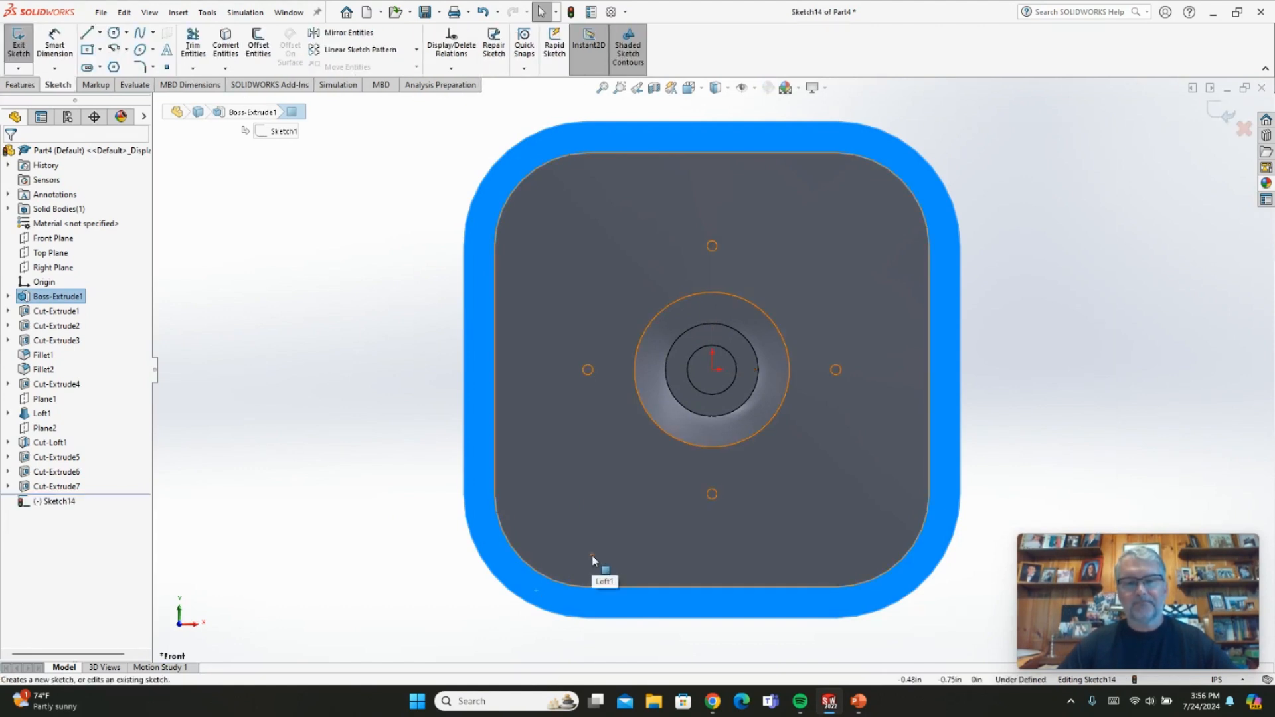
- Add the sketch text "blink" on the camera front, roughly centred below the lowest small hole
click(167, 52)
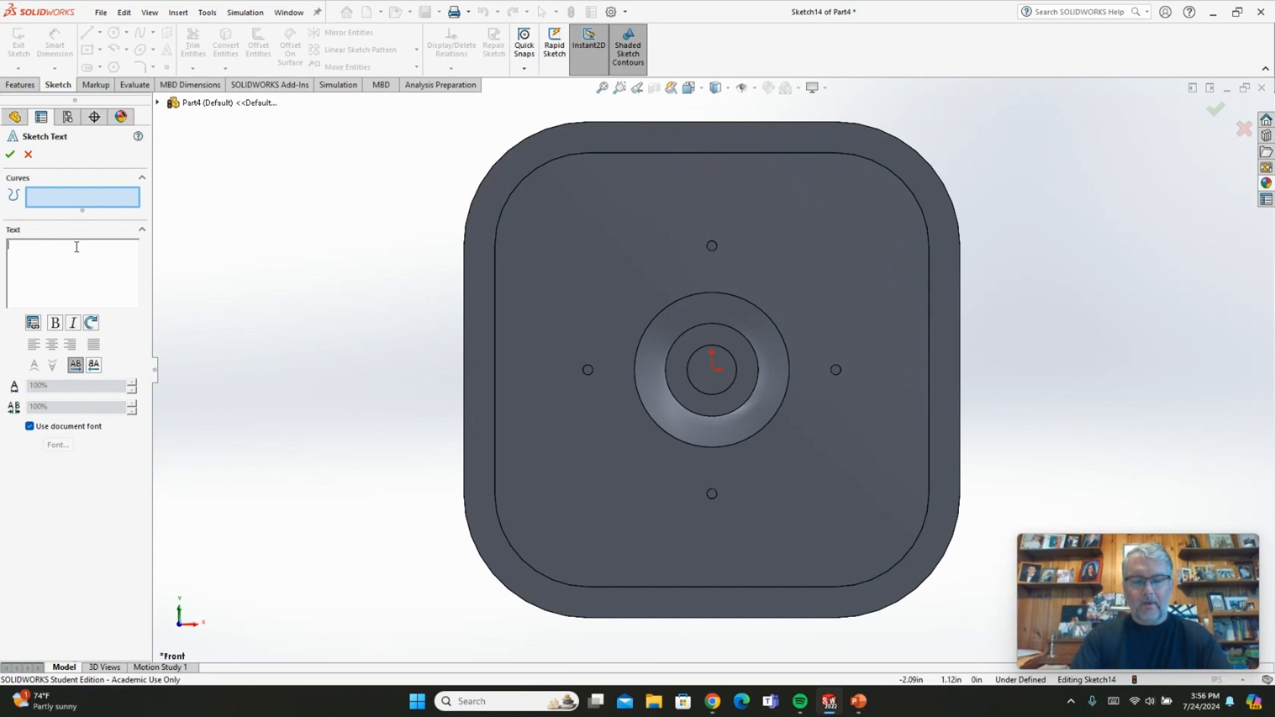
text(blink)
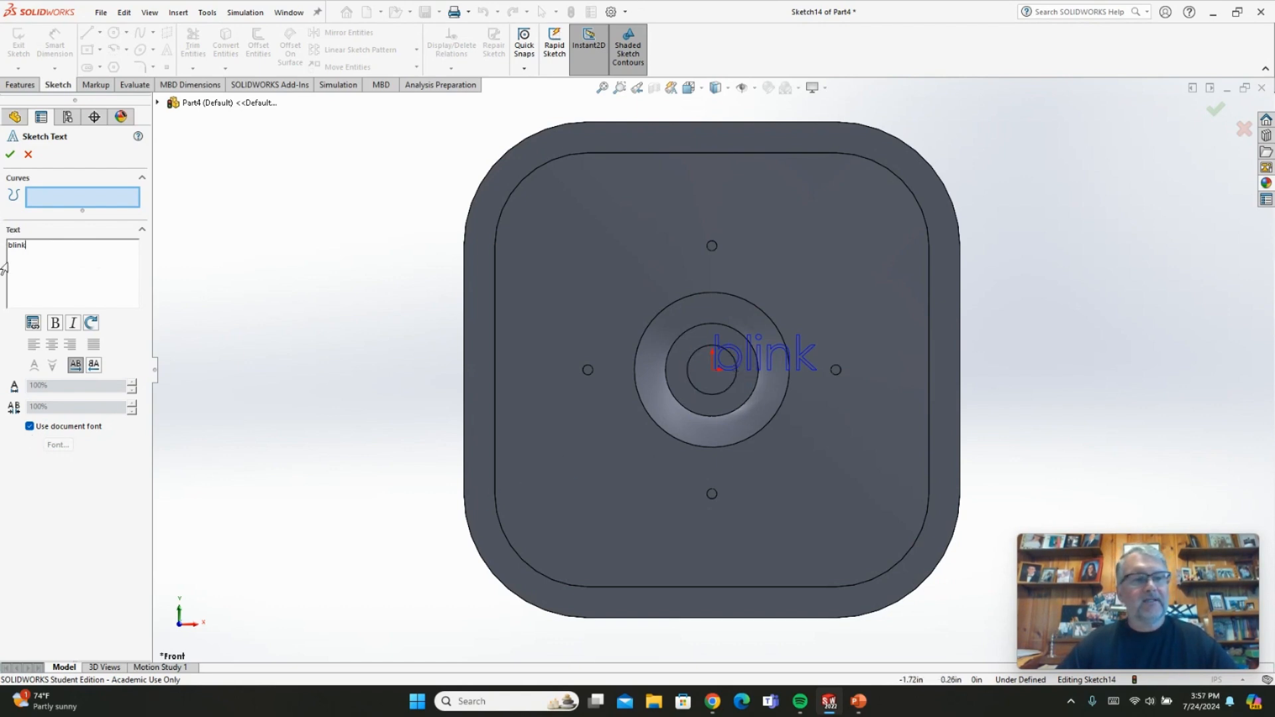
click(664, 548)
drag(664, 549, 659, 563)
click(664, 561)
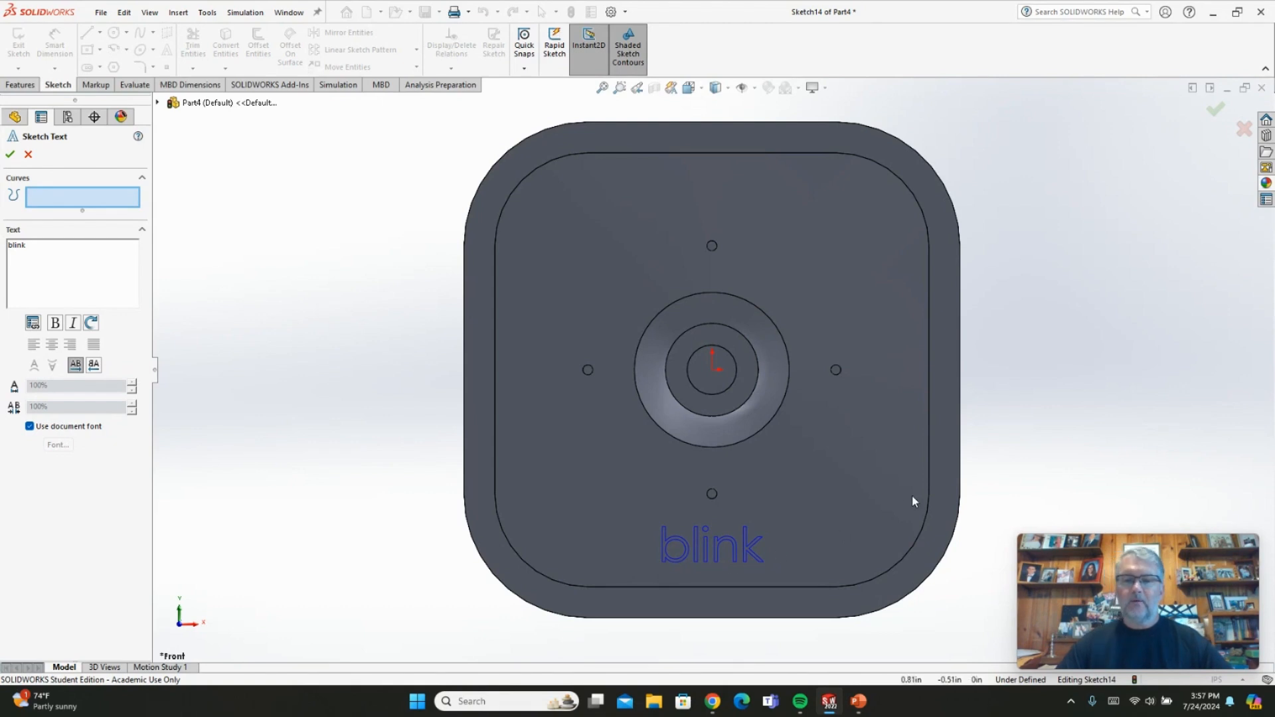
click(656, 552)
click(671, 547)
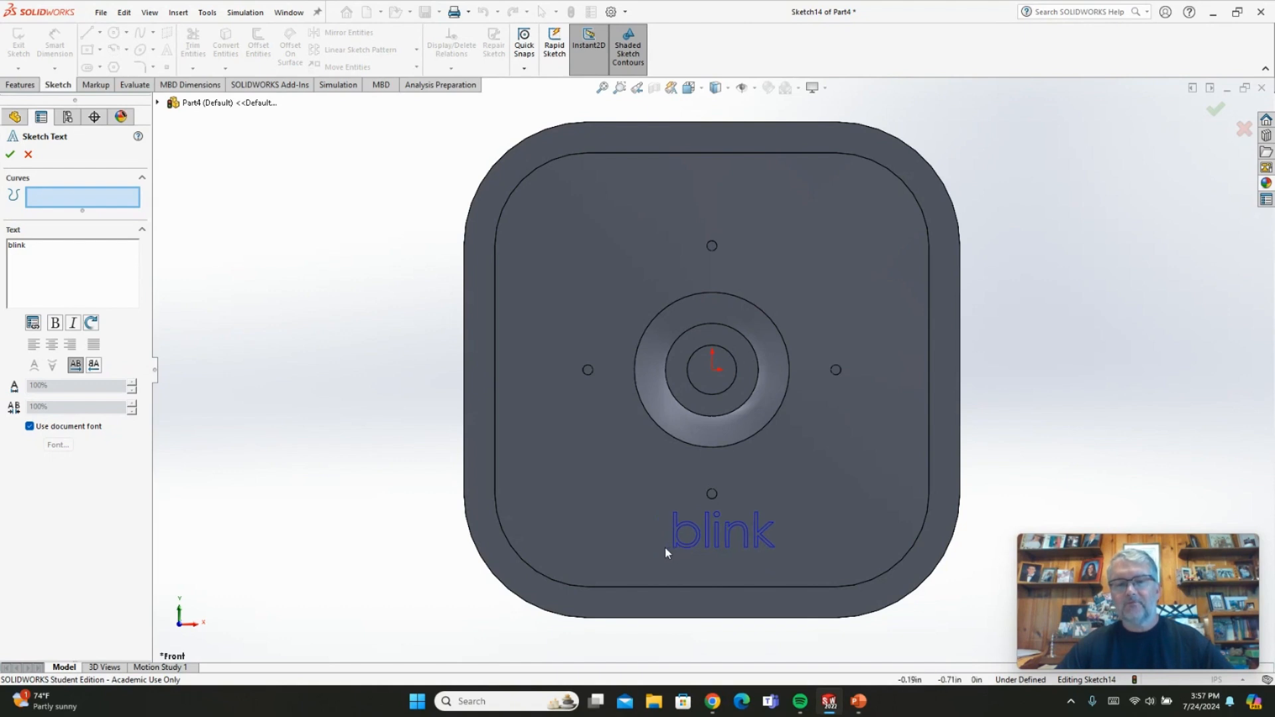
click(665, 554)
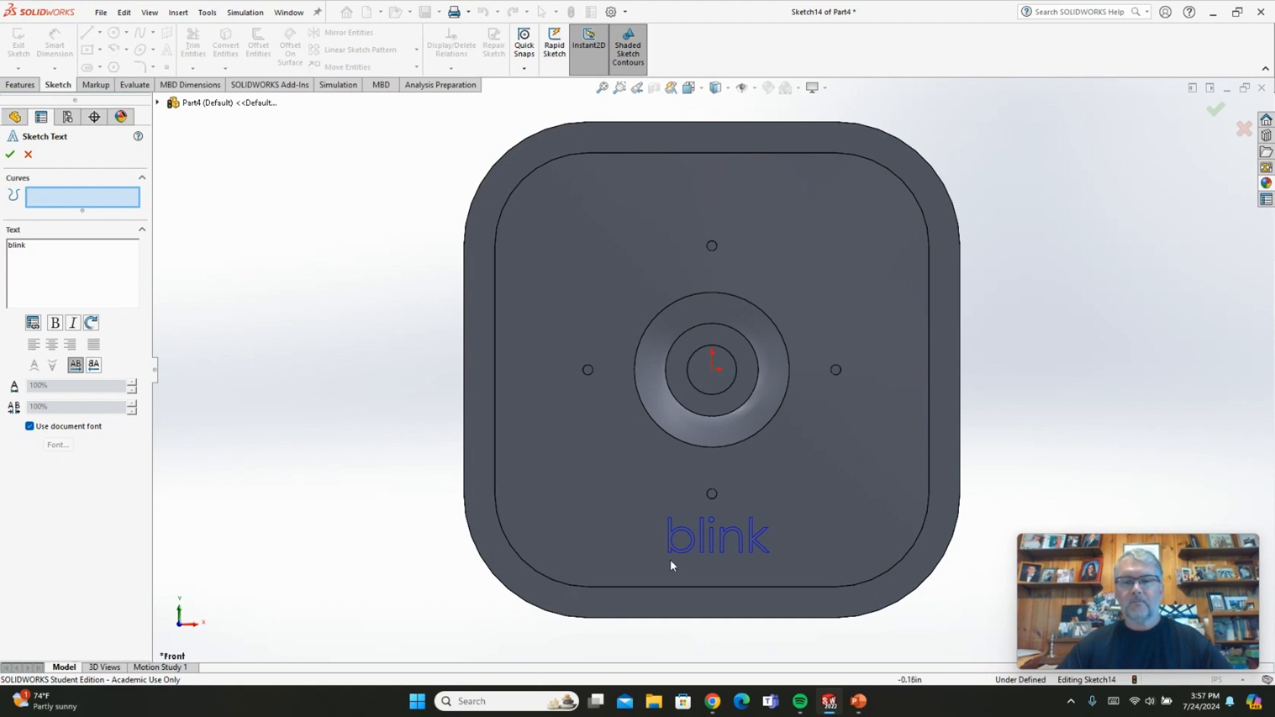
click(10, 154)
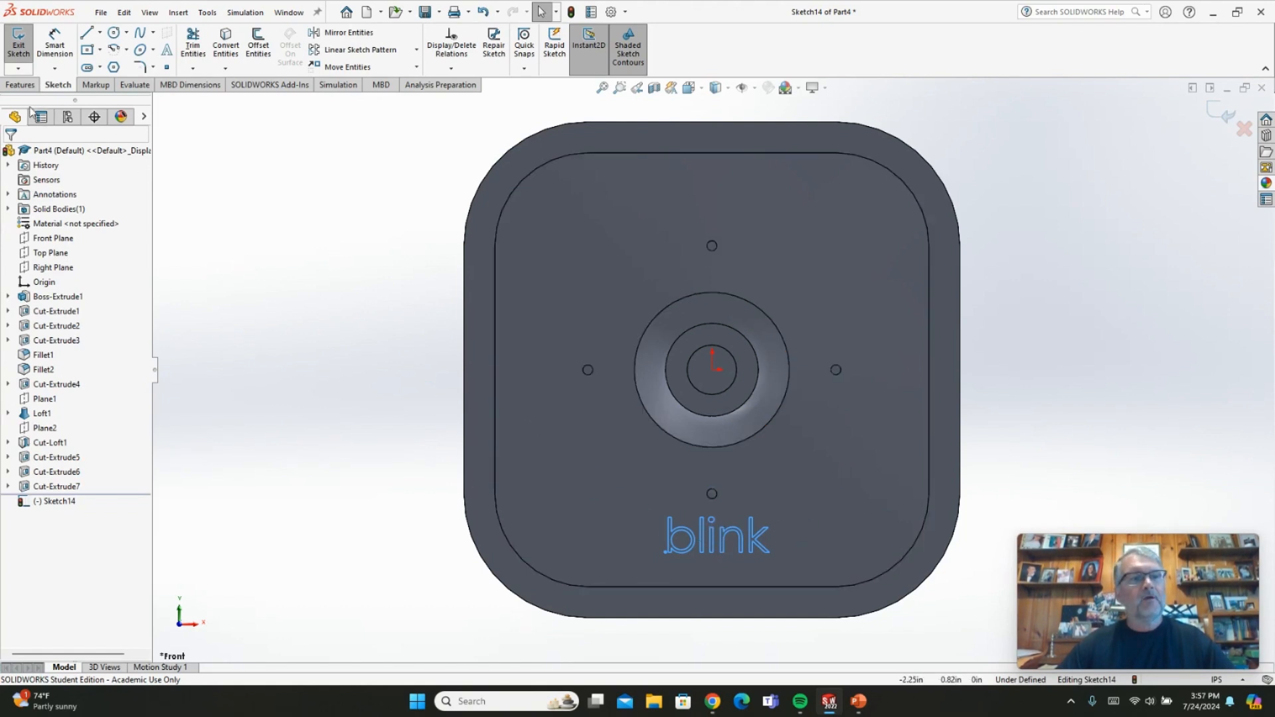
- Cut-extrude the "blink" text to a blind depth of 0.02 in with the direction reversed
click(21, 85)
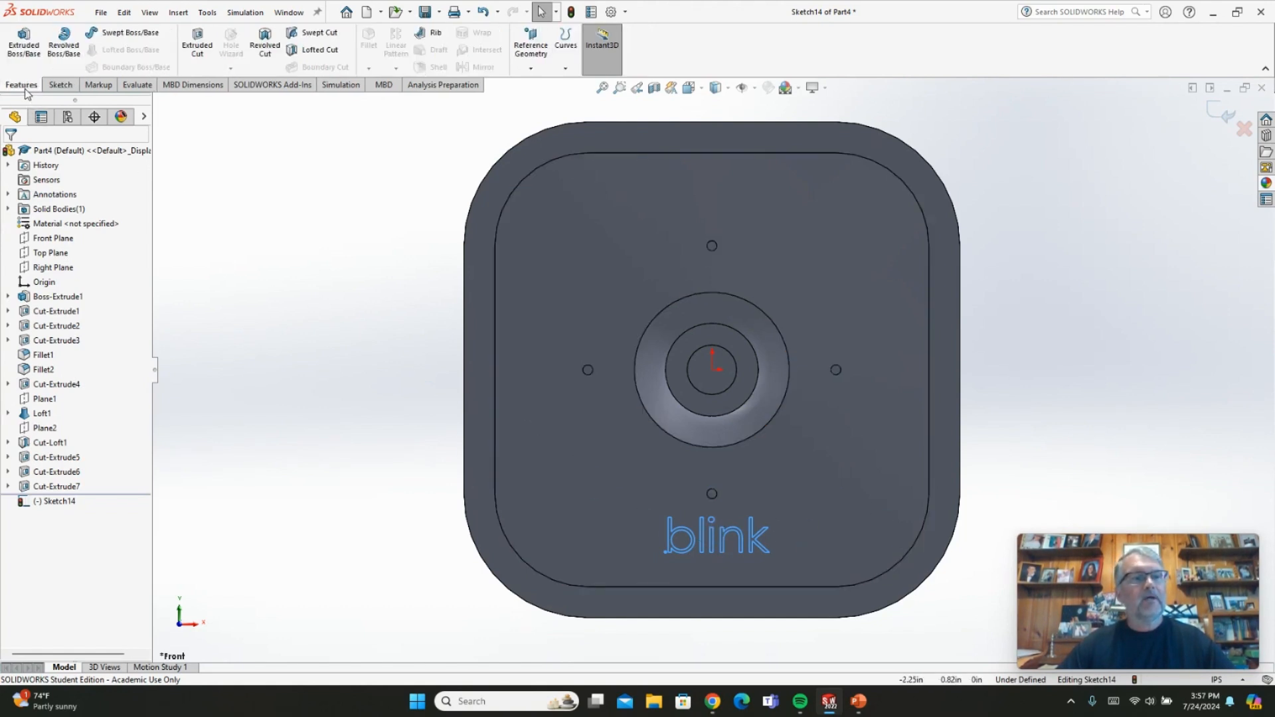
click(201, 46)
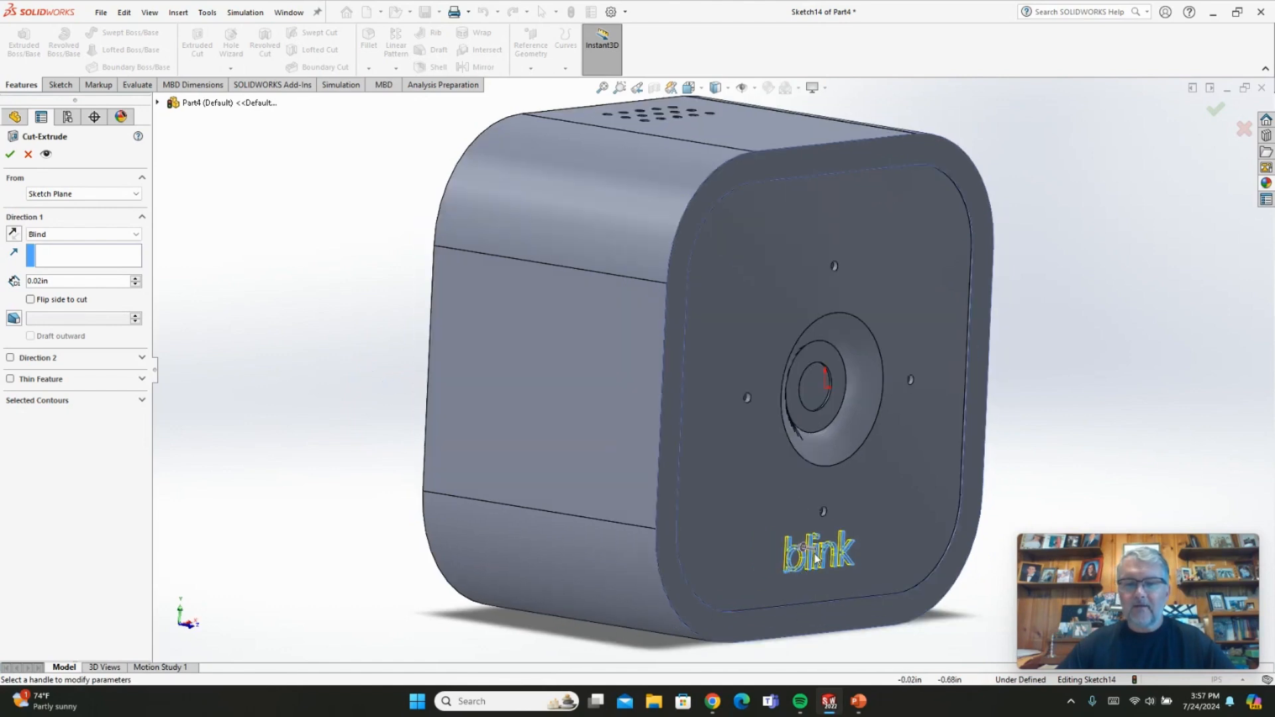
scroll(816, 559, down, 5)
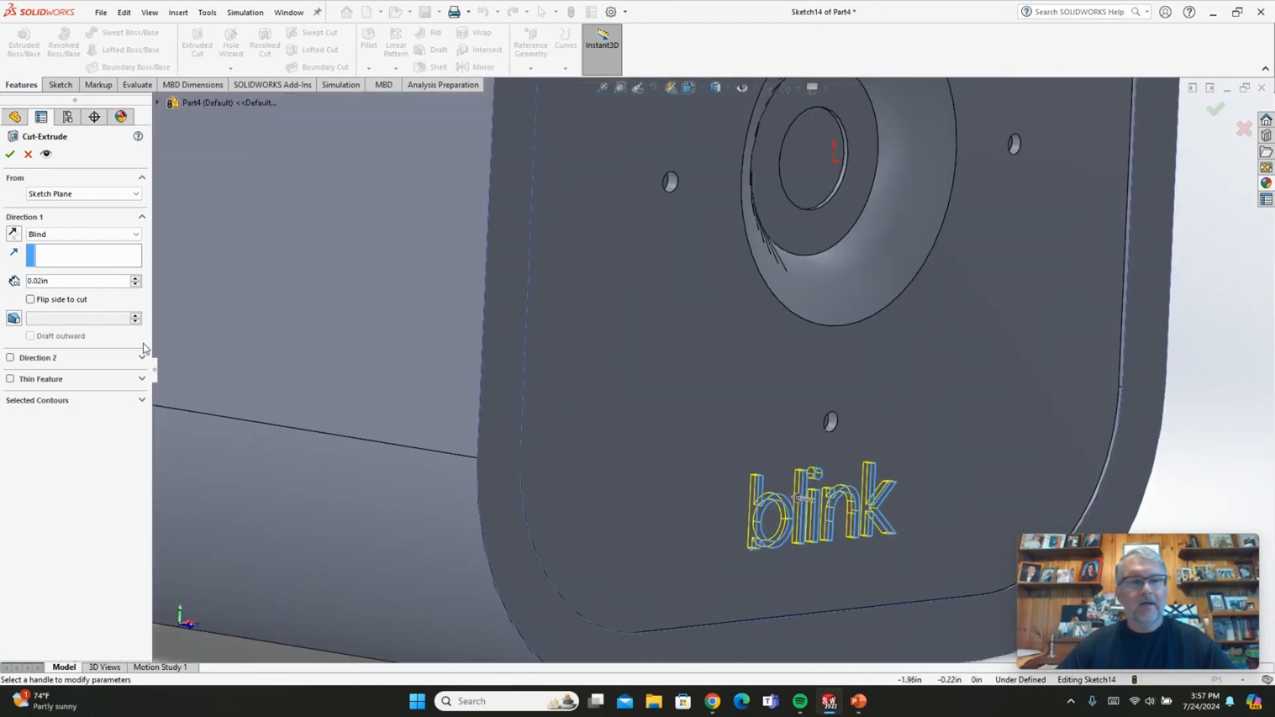
click(14, 237)
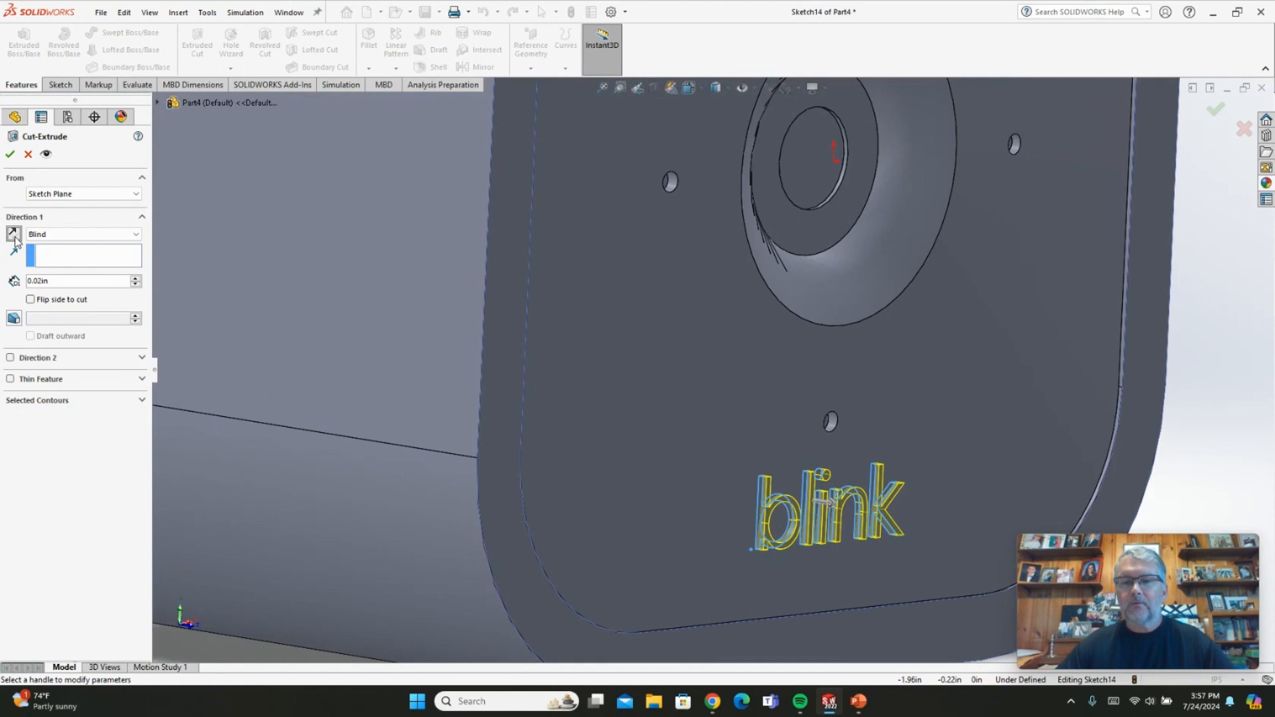
click(8, 154)
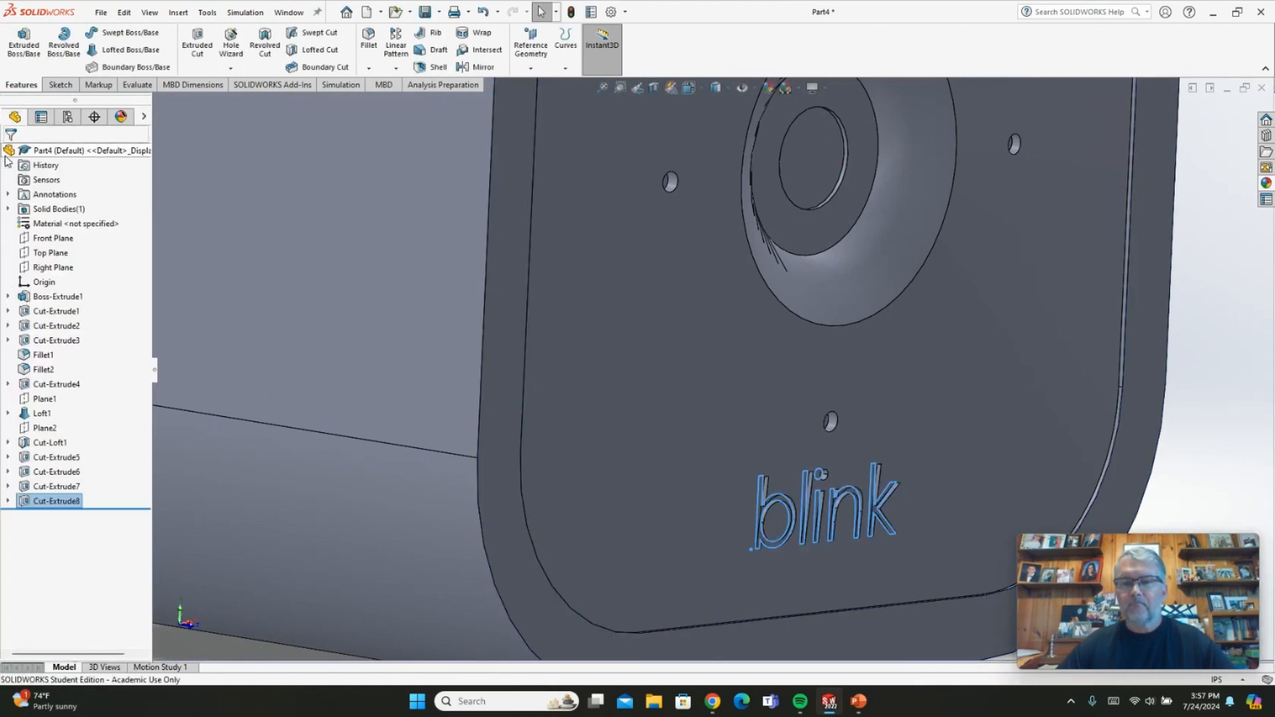
- Examine the engraved "blink" lettering and the camera body from several angles
middle_drag(717, 530, 659, 515)
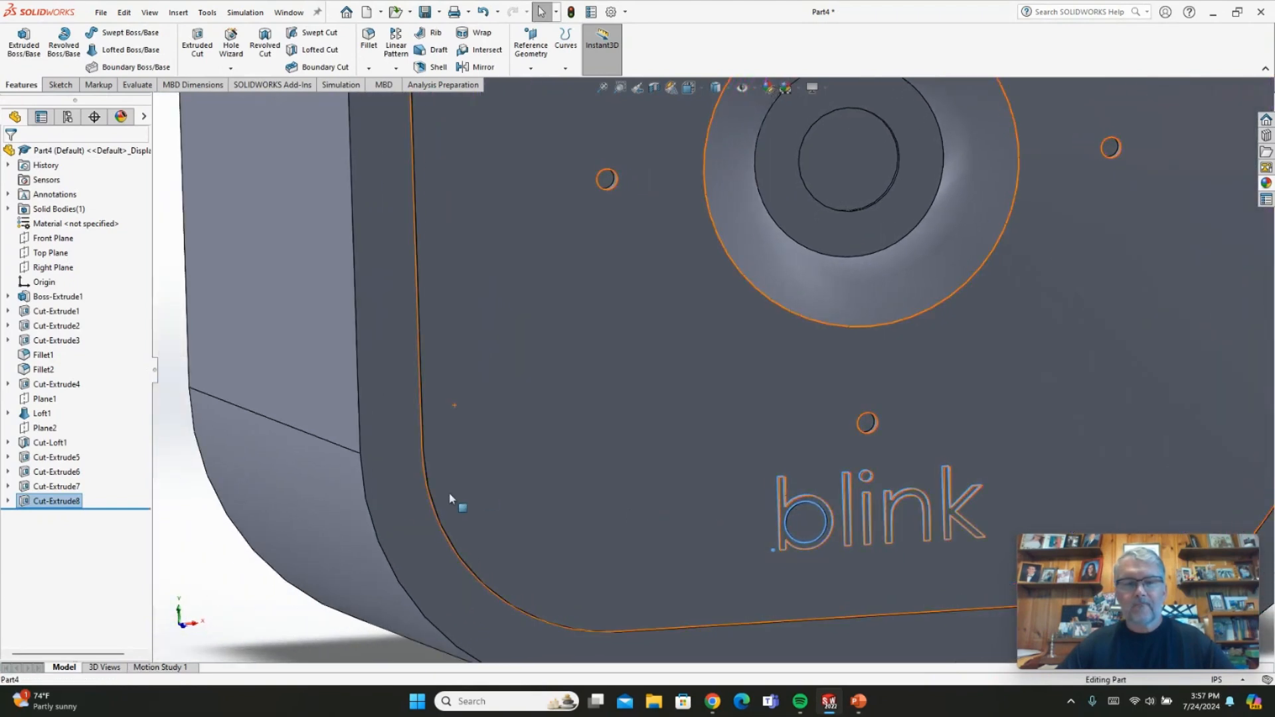
click(259, 608)
scroll(591, 620, up, 4)
middle_drag(842, 644, 877, 599)
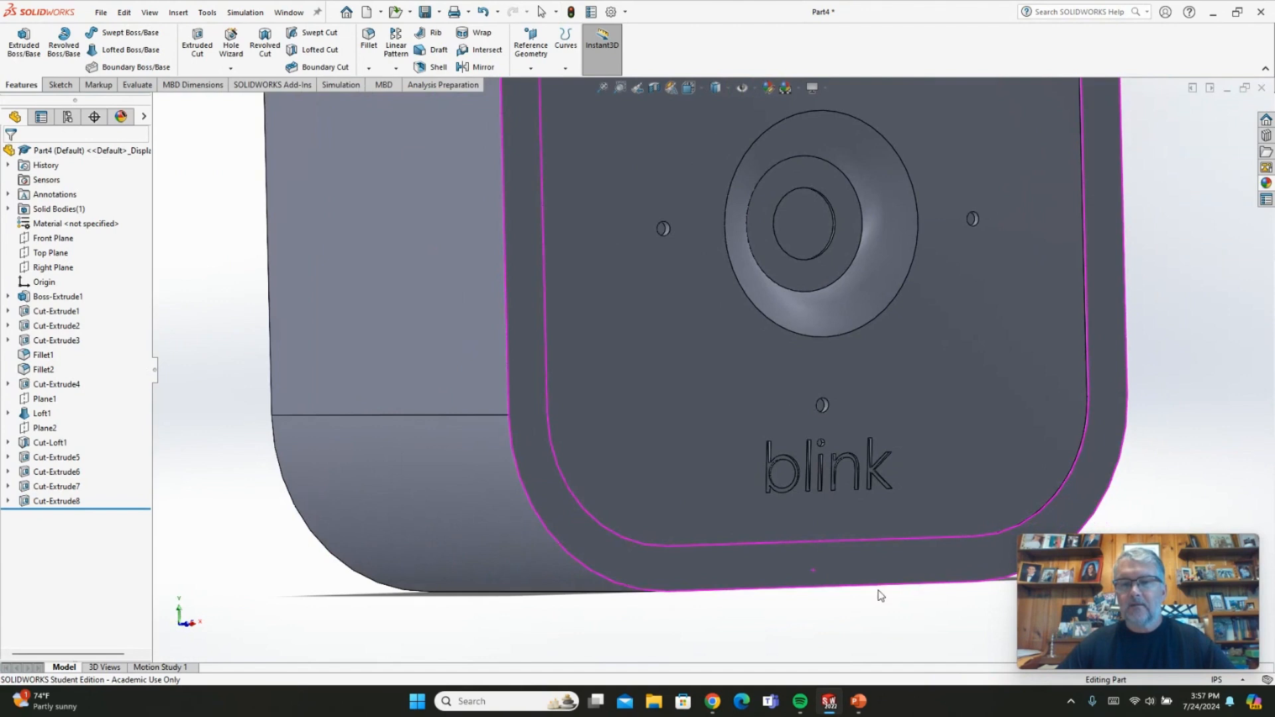
scroll(879, 526, up, 3)
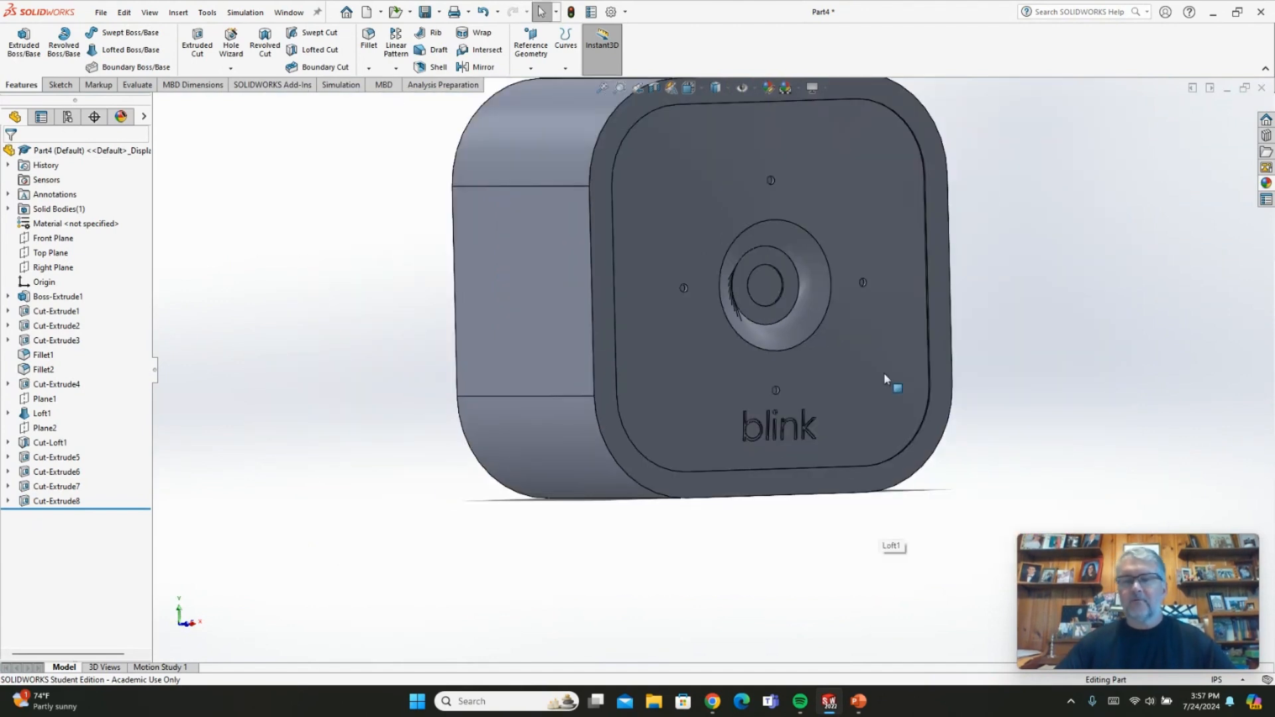
scroll(893, 272, down, 1)
middle_drag(1206, 366, 1156, 375)
scroll(981, 397, up, 3)
middle_drag(954, 341, 928, 354)
scroll(920, 290, up, 1)
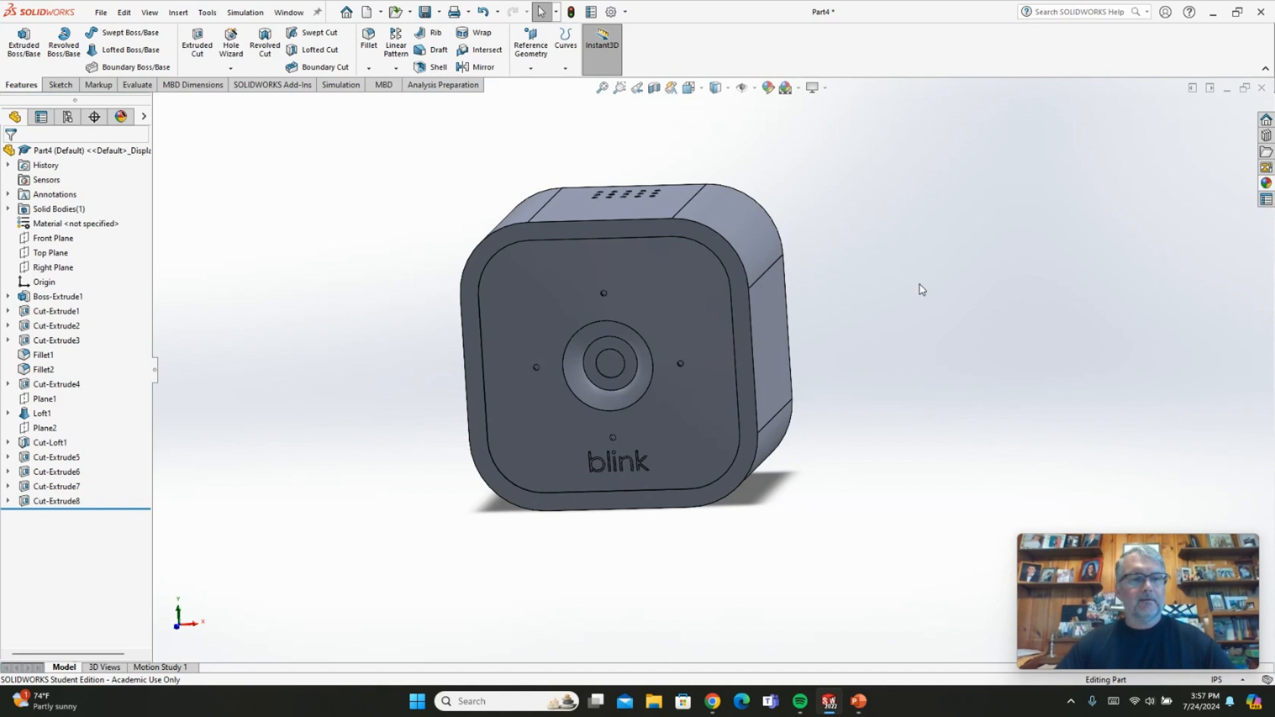
- Apply the white high gloss plastic appearance to the entire camera body
click(1266, 183)
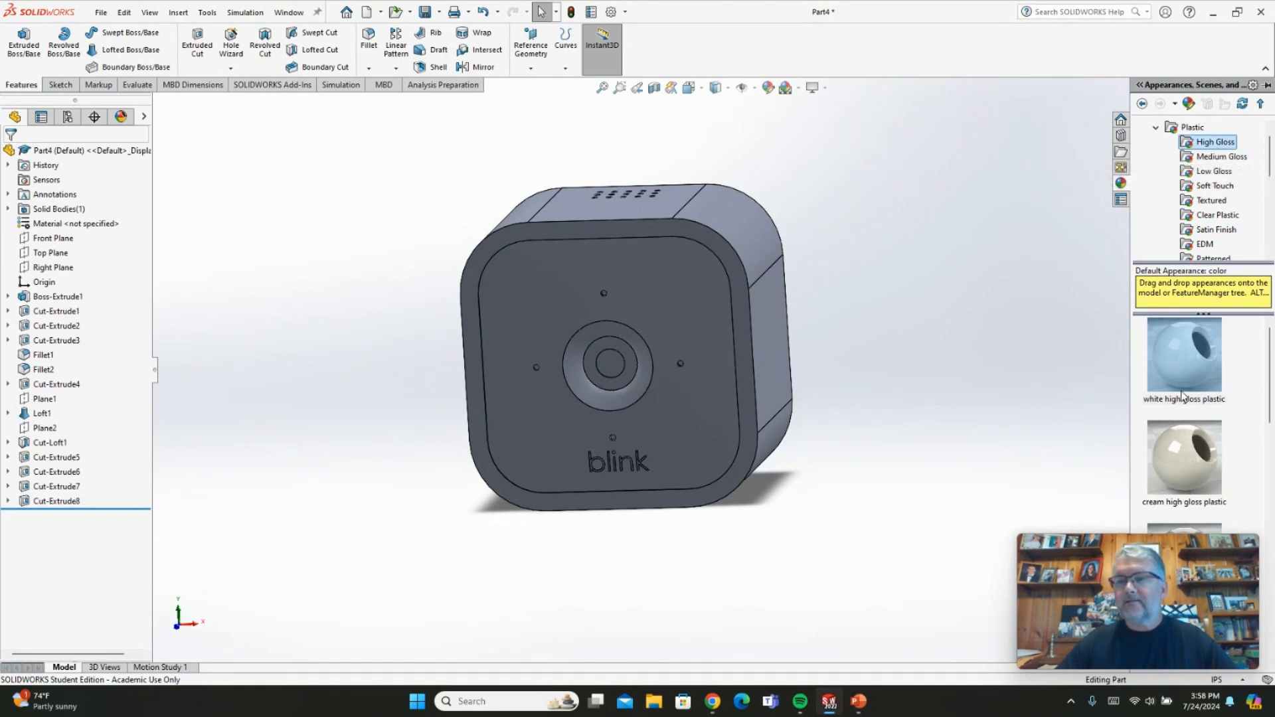
drag(1185, 364, 742, 226)
click(756, 223)
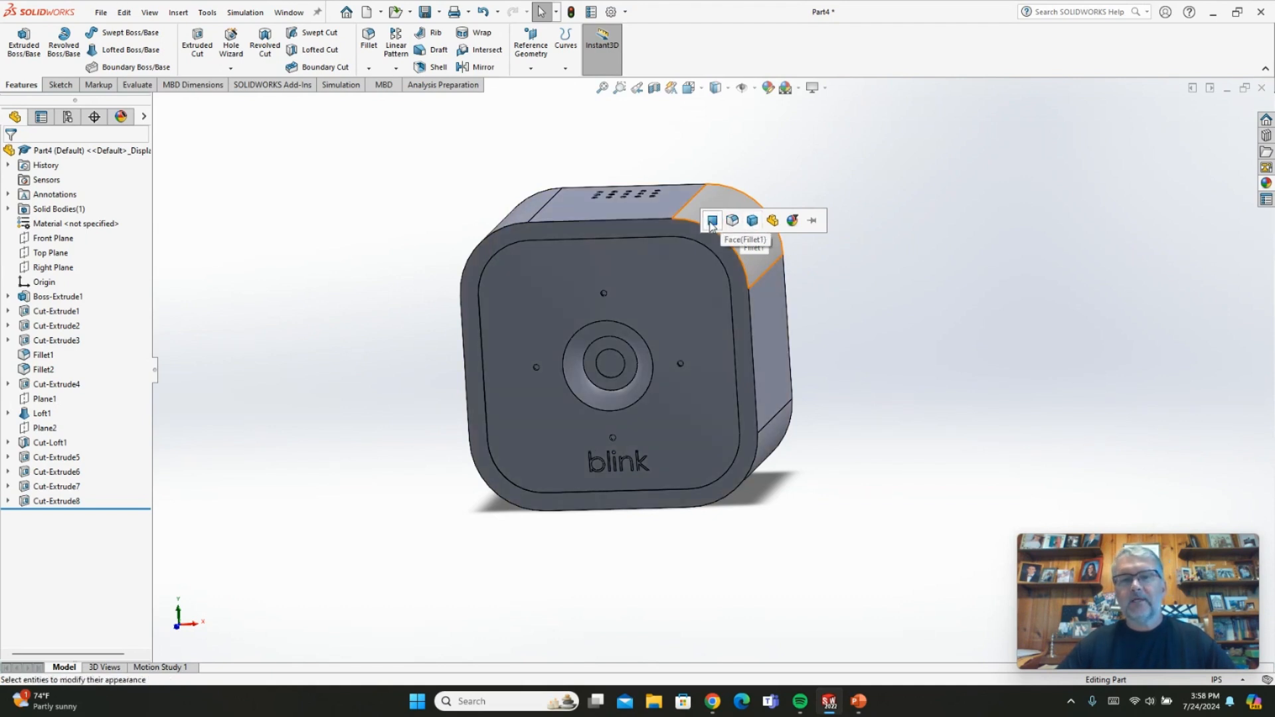
click(754, 223)
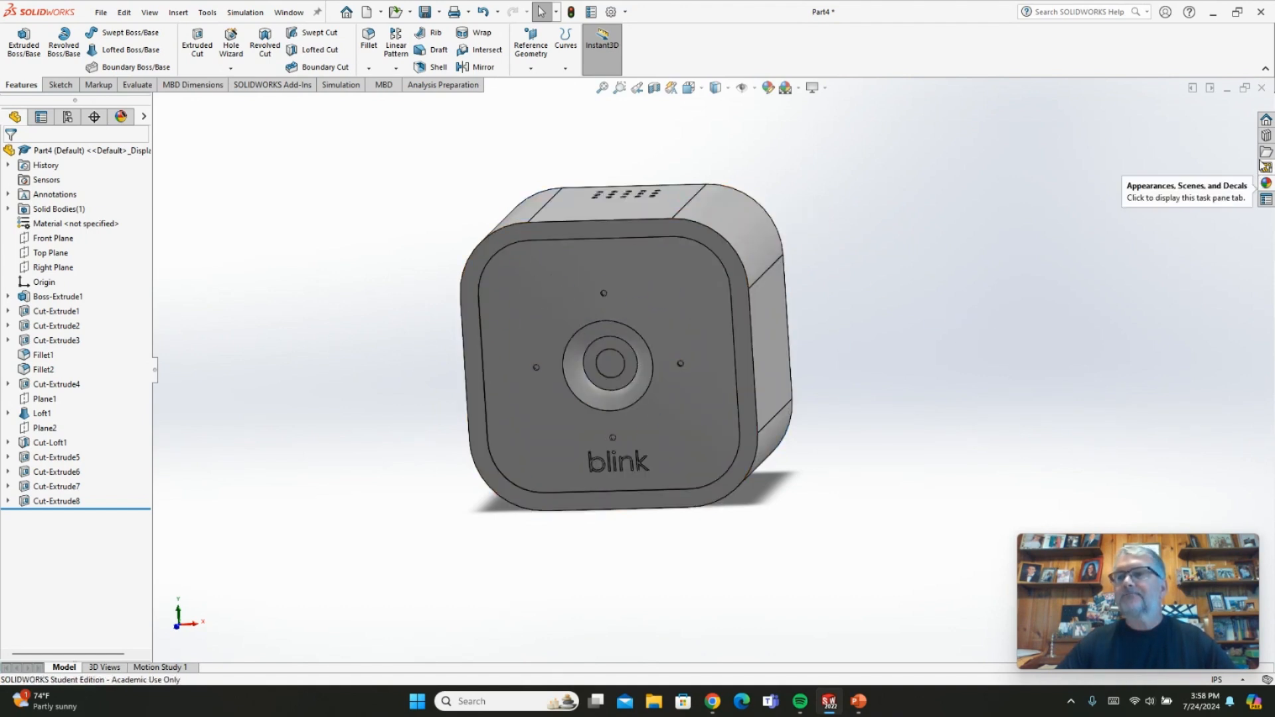
- Apply the black high gloss plastic appearance to the large front face inside the rim
click(1266, 184)
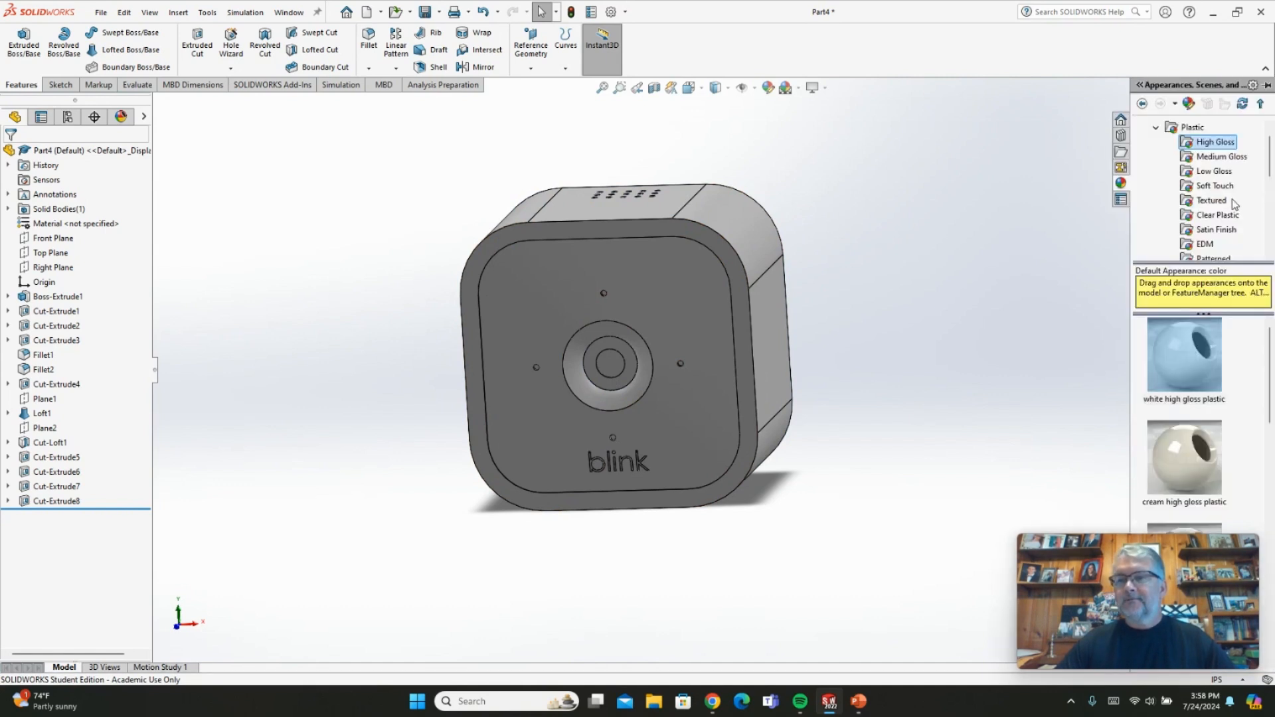
scroll(1202, 399, down, 3)
mouse_move(1221, 393)
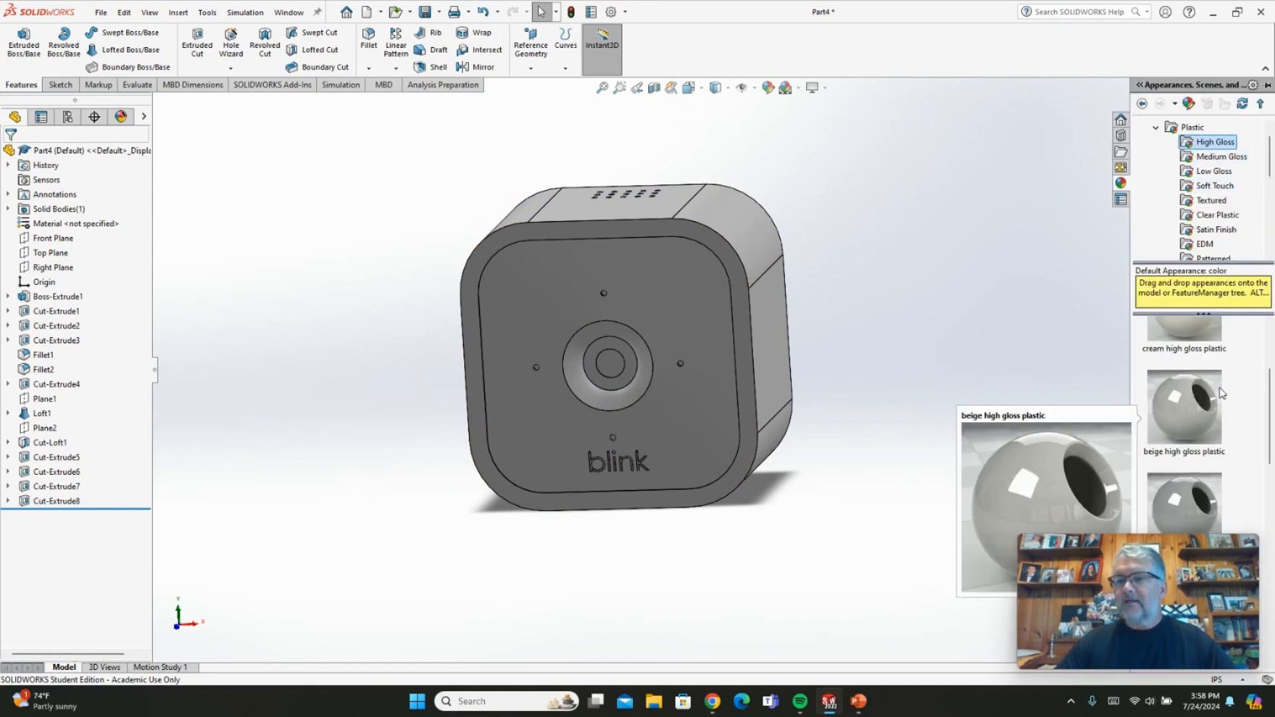
scroll(1221, 393, down, 2)
scroll(1221, 393, down, 2)
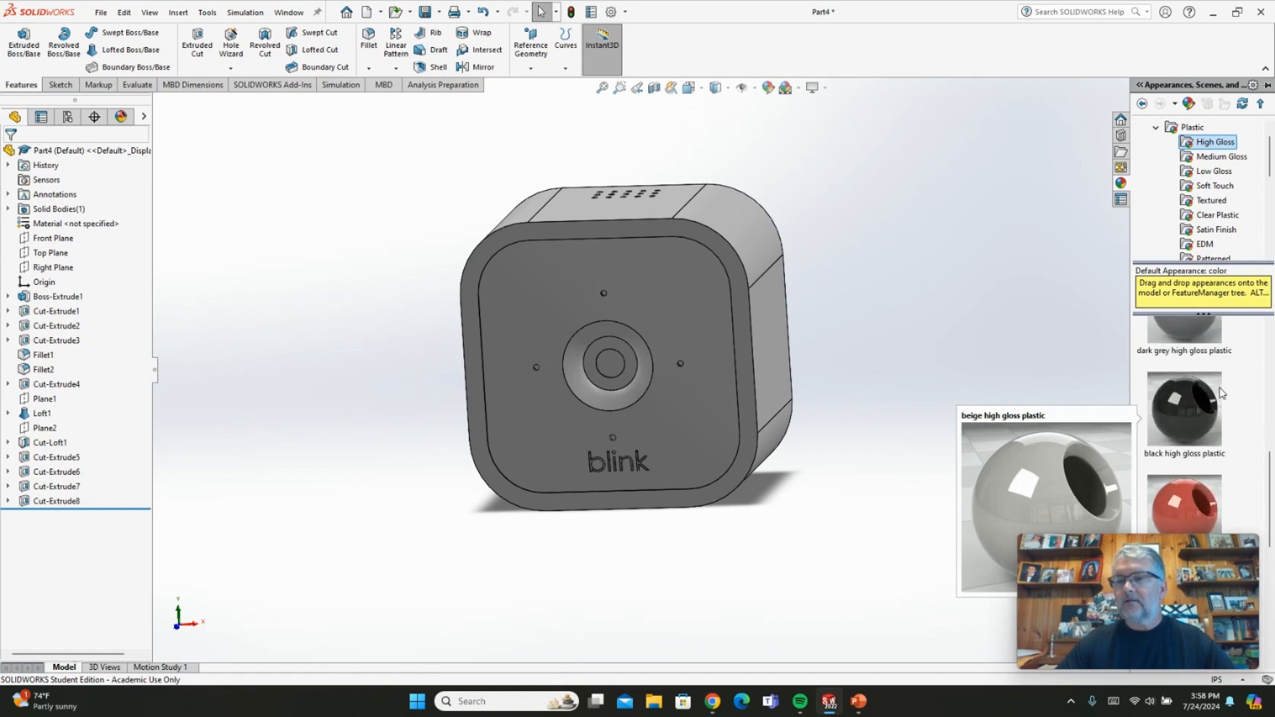
drag(1193, 419, 658, 296)
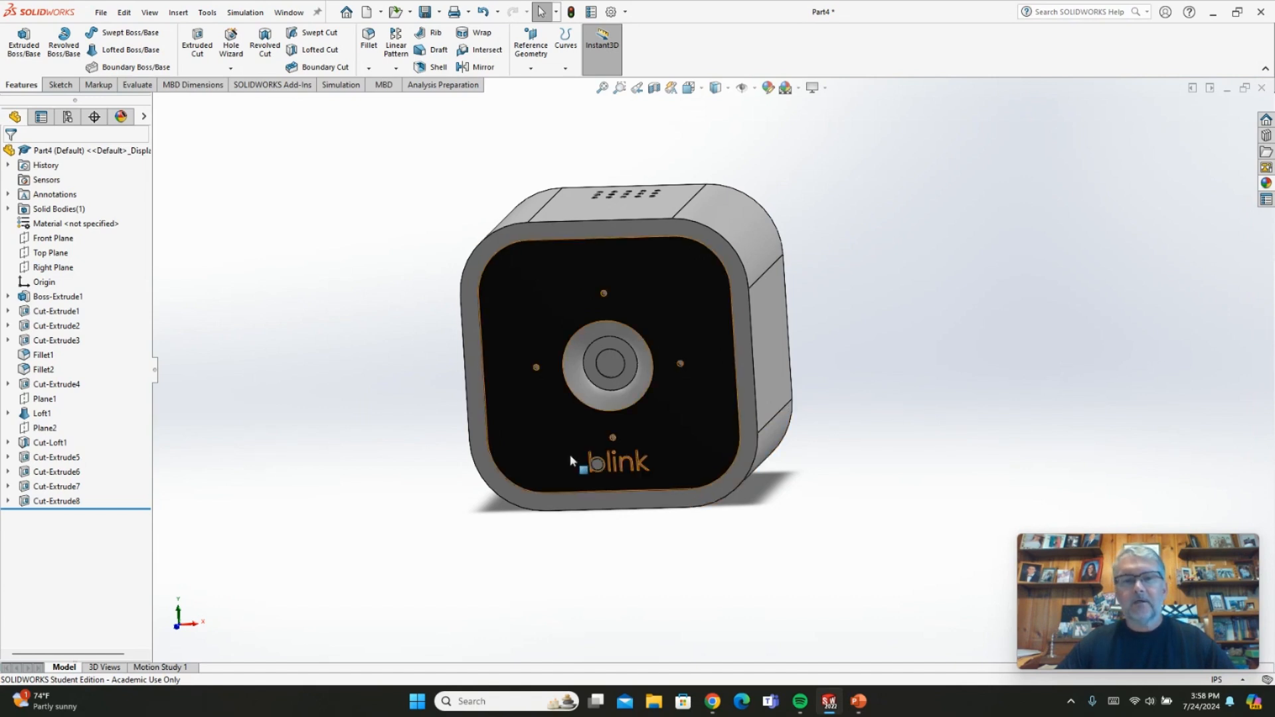
- Apply the black high gloss plastic appearance to the flat ring face at the bottom of the conical lens recess
click(1266, 184)
drag(1175, 412, 615, 346)
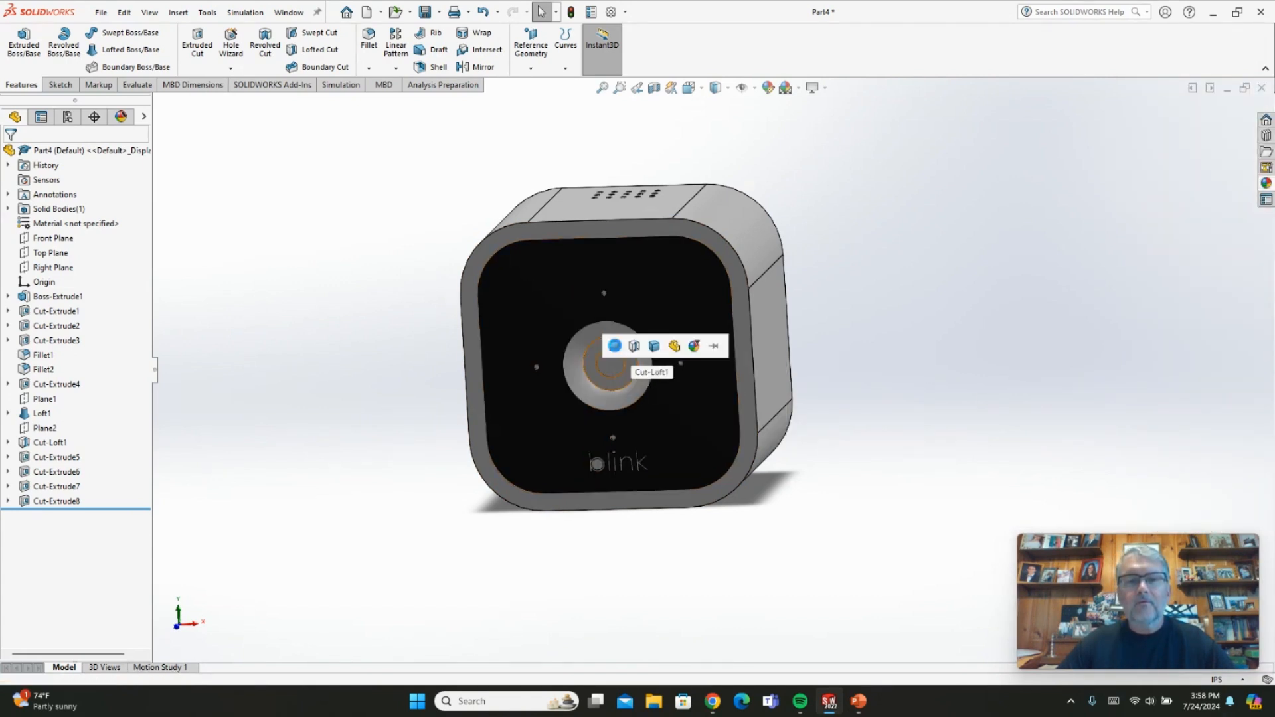
click(615, 346)
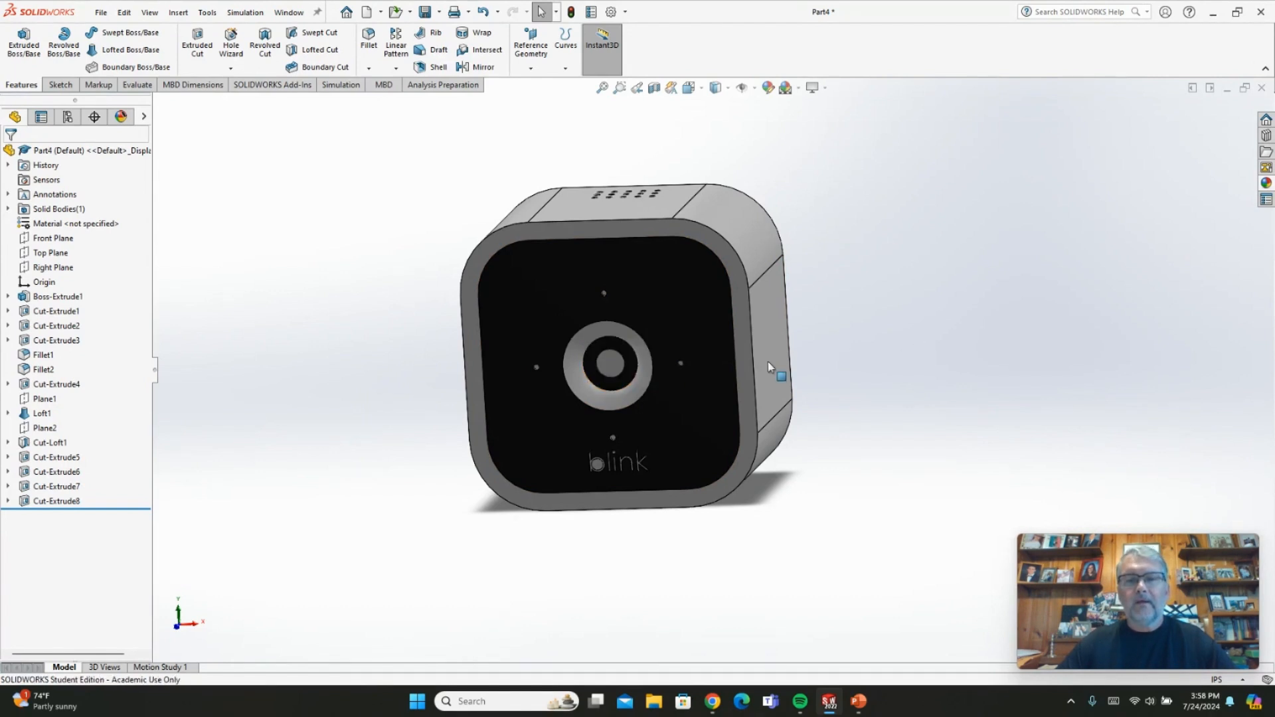
- Apply the light grey high gloss plastic appearance to the small circular face at the centre of the lens
click(1265, 183)
mouse_move(1177, 407)
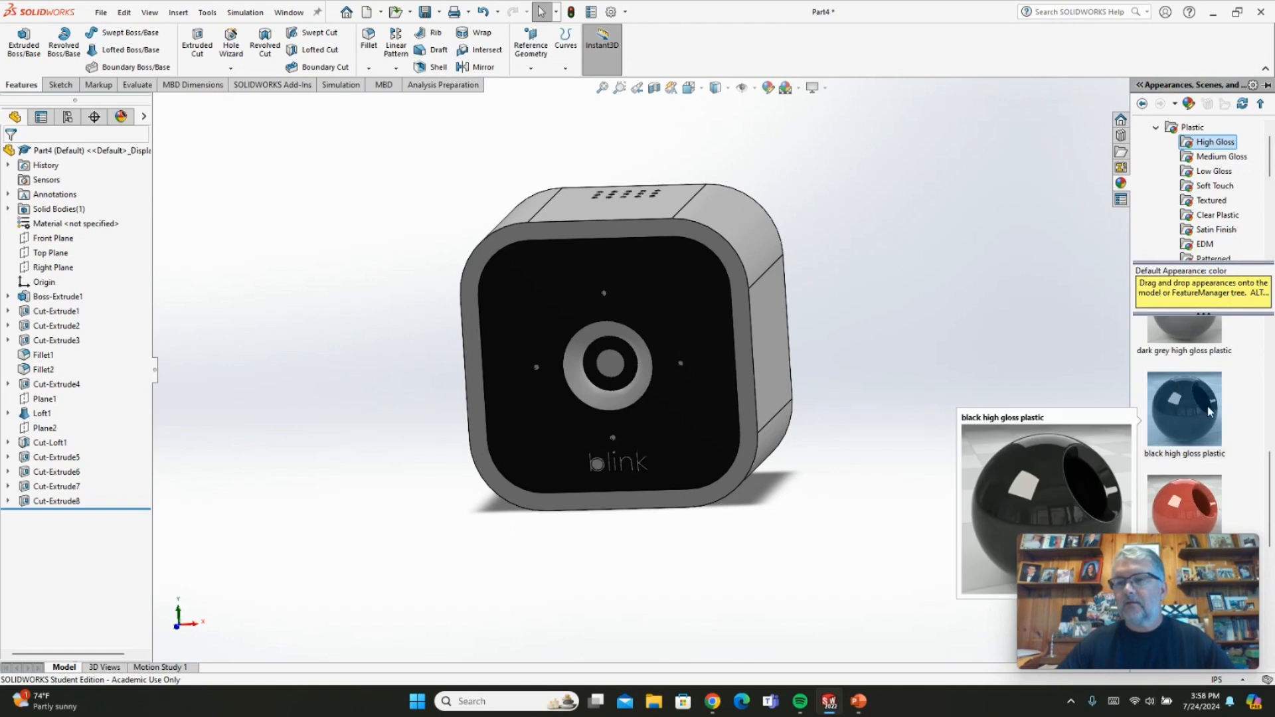
drag(1270, 458, 1269, 431)
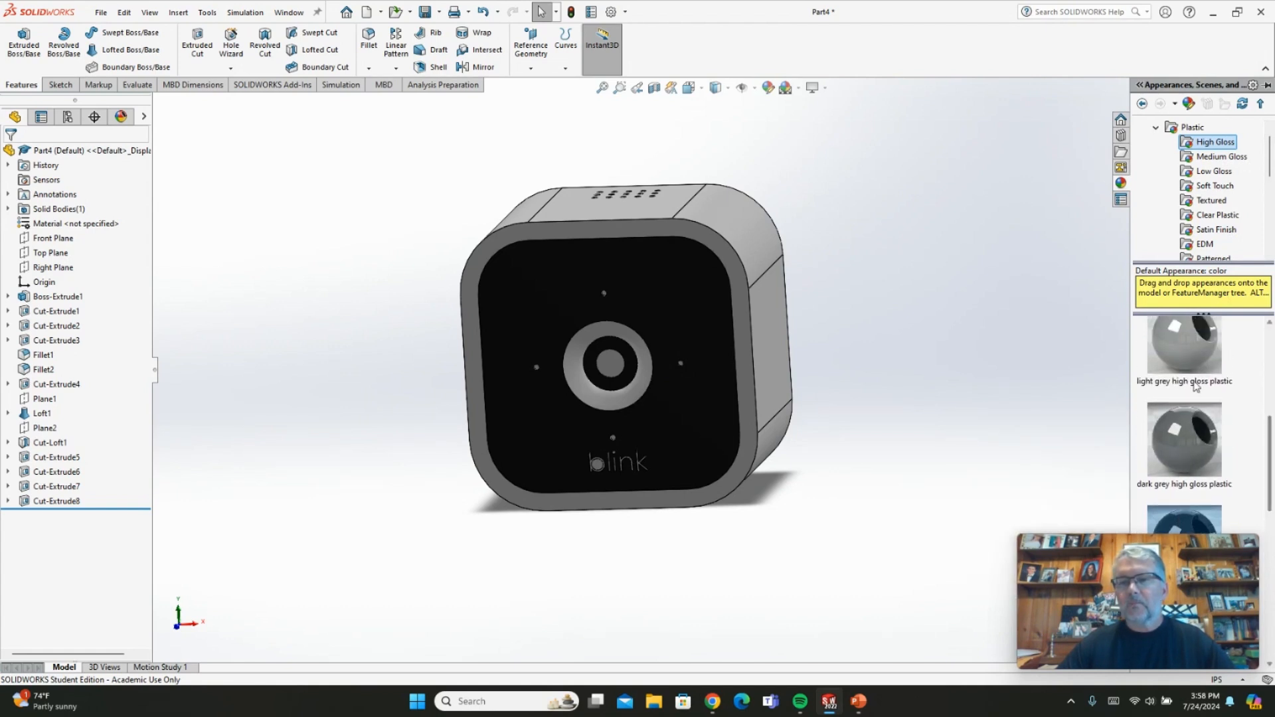
drag(1183, 345, 612, 364)
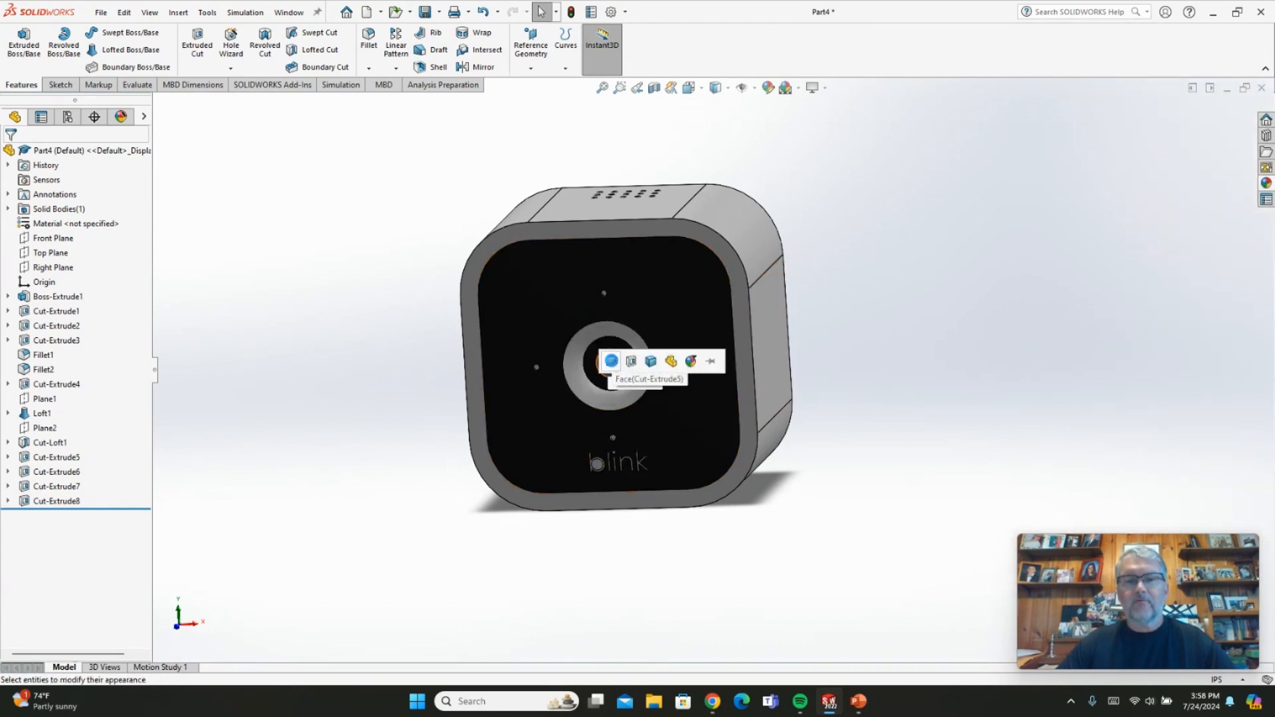
click(611, 361)
- Apply the black high gloss plastic appearance to the face enclosed by the letter "b" of the engraved "blink" text
middle_drag(910, 384, 843, 414)
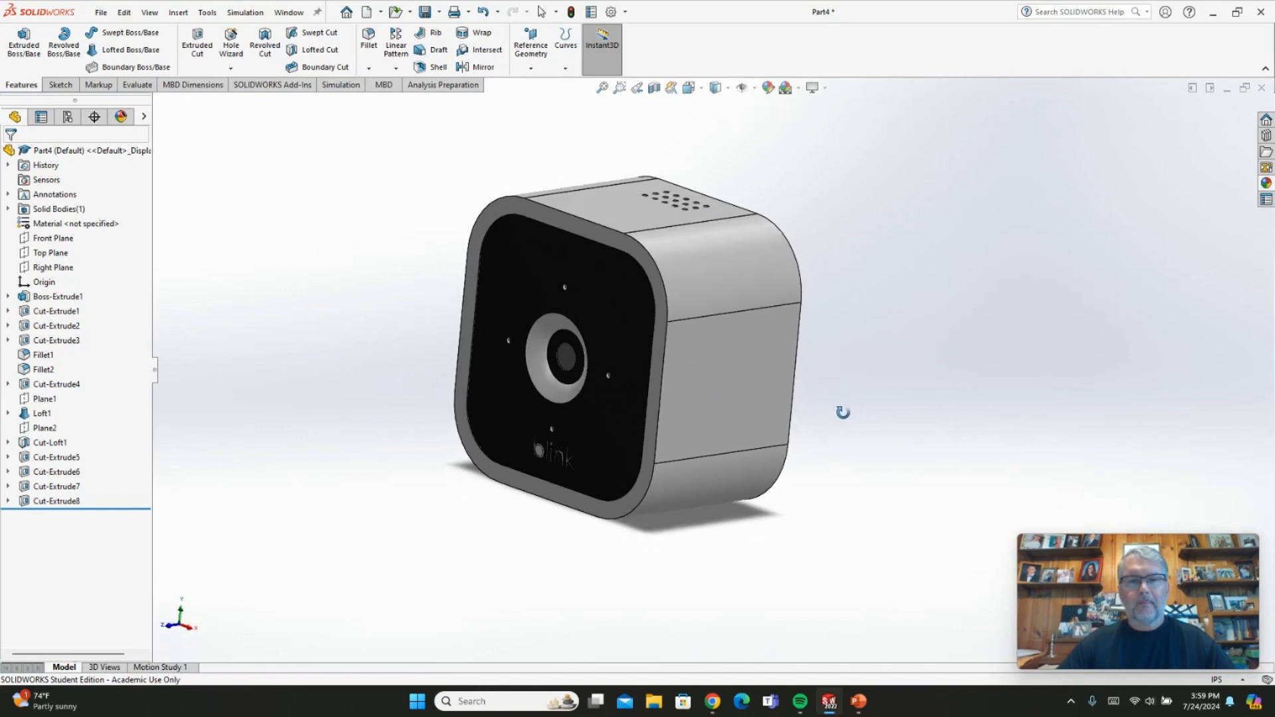
mouse_move(828, 709)
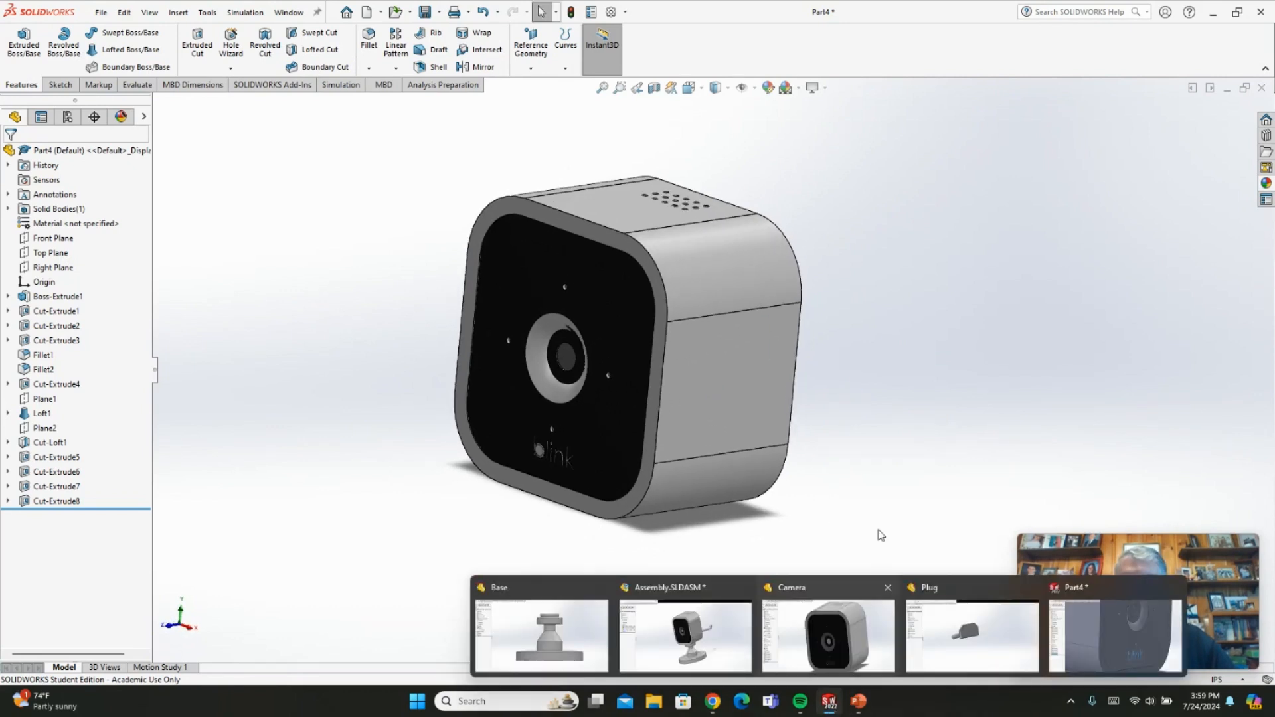
middle_drag(894, 388, 936, 395)
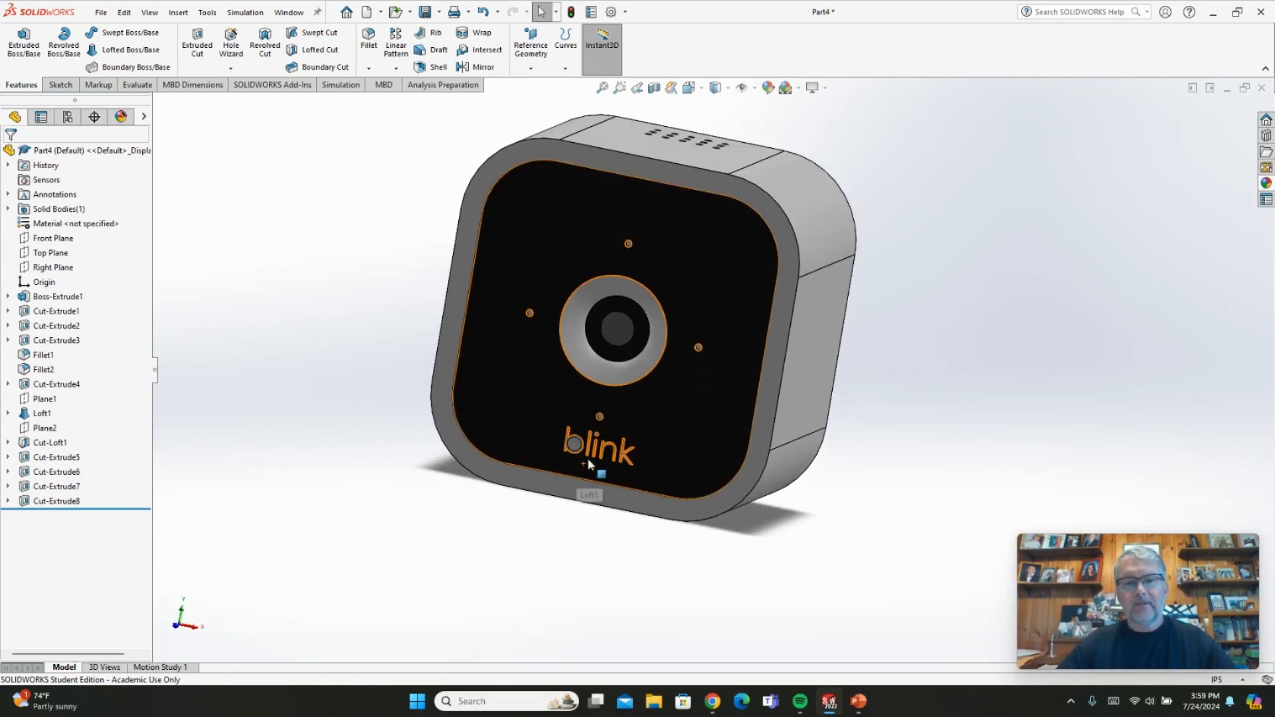
scroll(588, 465, down, 6)
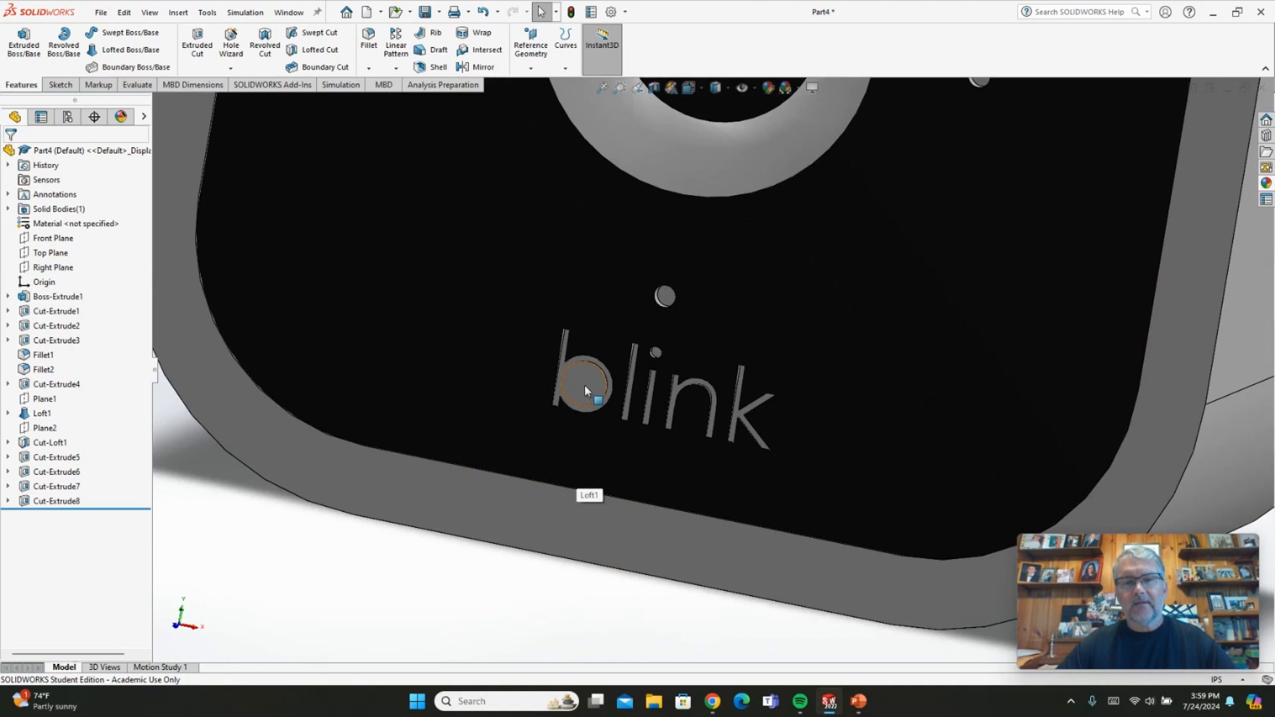
click(1266, 184)
scroll(1223, 478, down, 2)
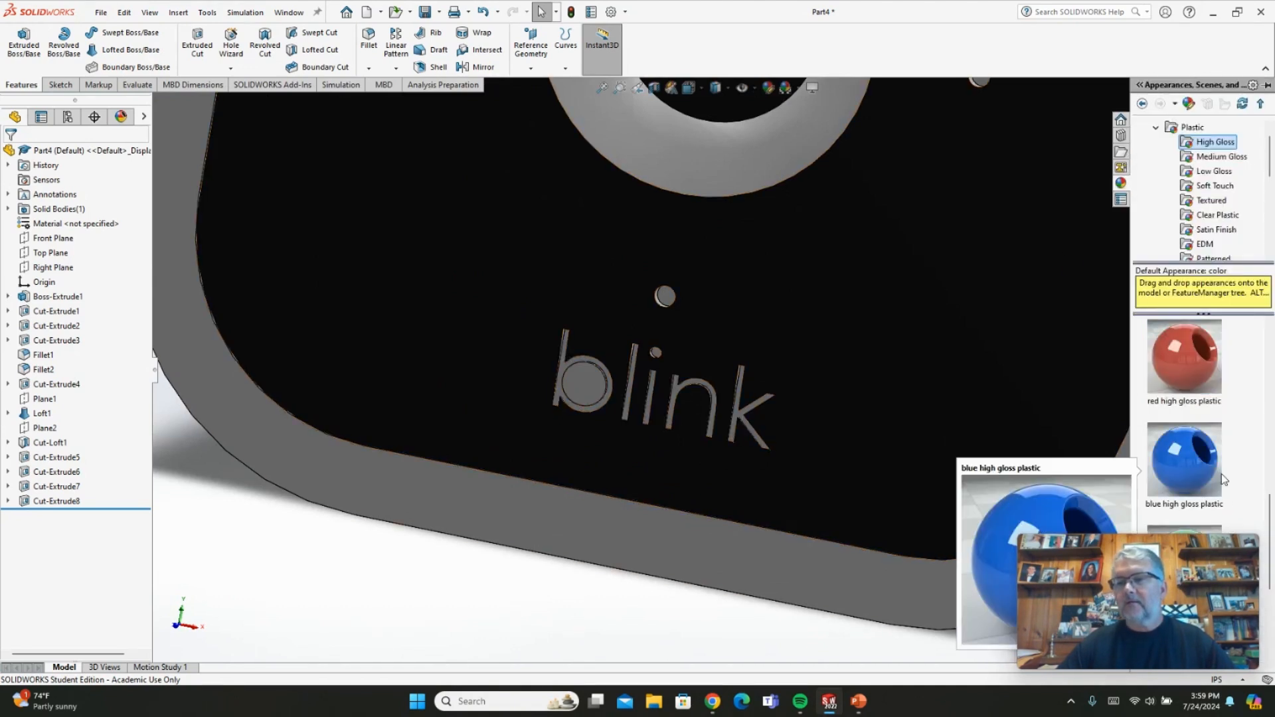
scroll(1224, 479, up, 2)
drag(1169, 399, 590, 383)
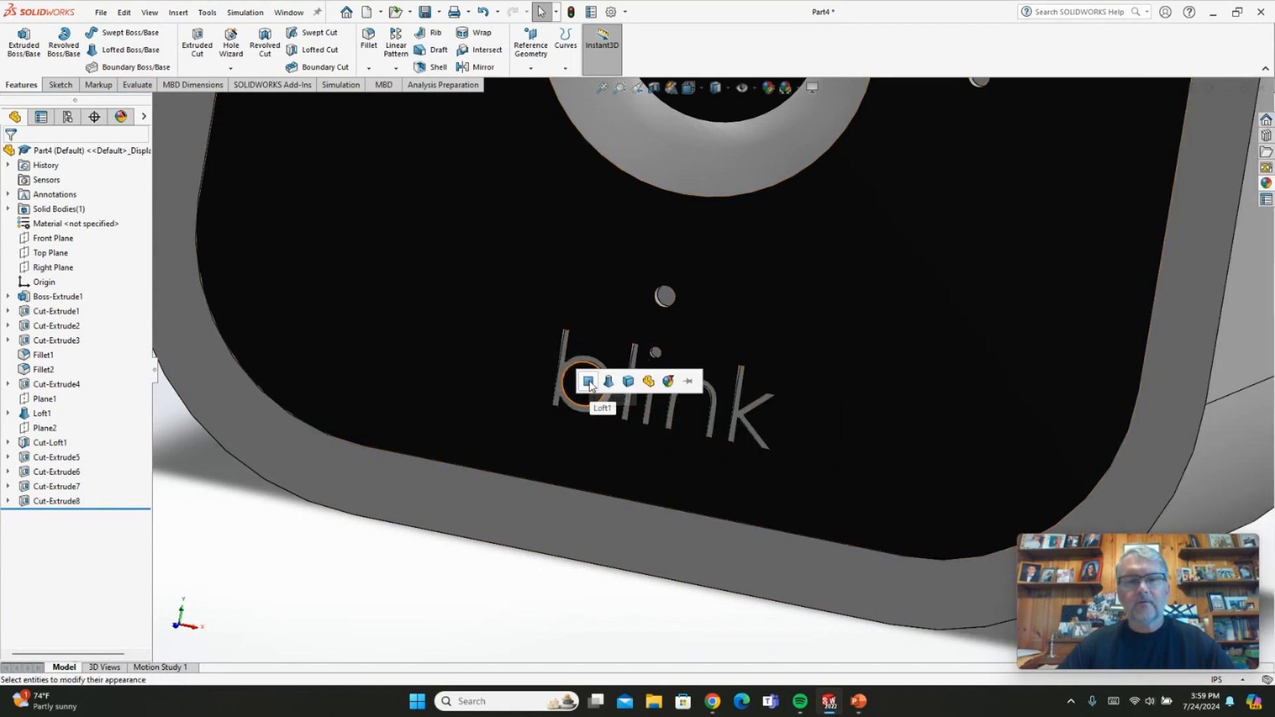
click(588, 383)
- Examine the coloured camera body from the front, side and back
scroll(776, 472, up, 5)
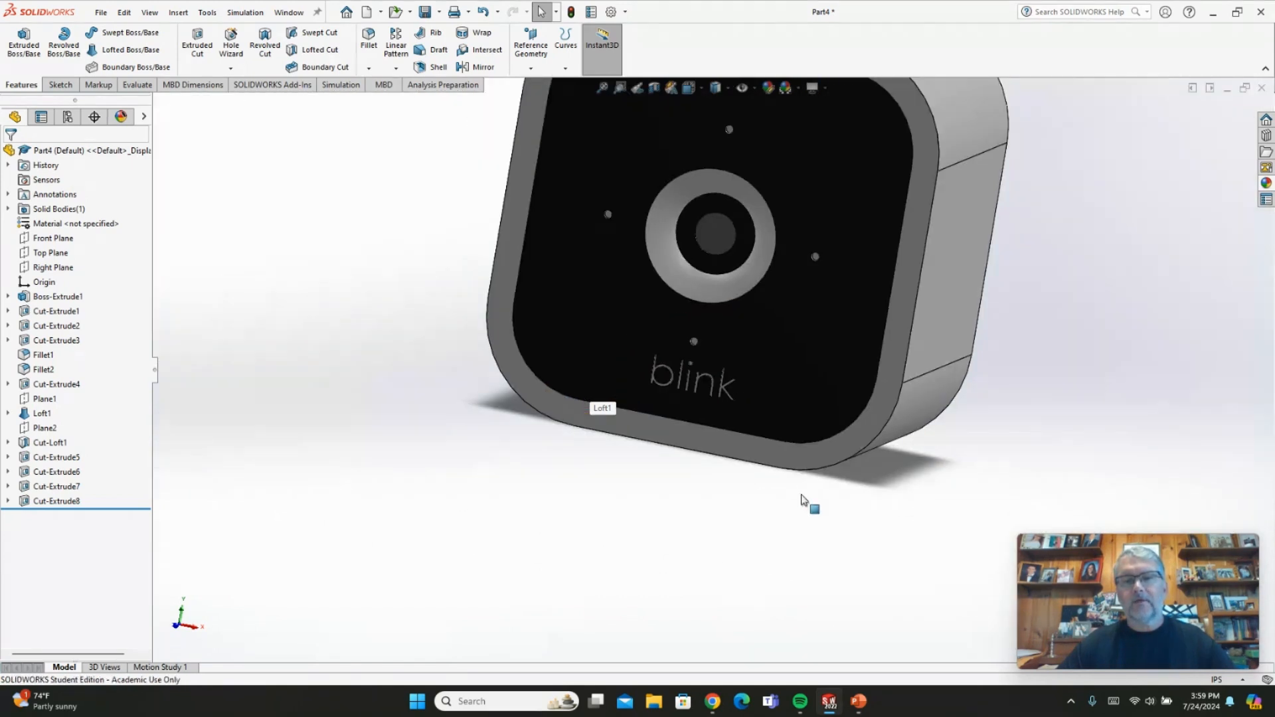
middle_drag(803, 502, 905, 208)
scroll(912, 152, down, 2)
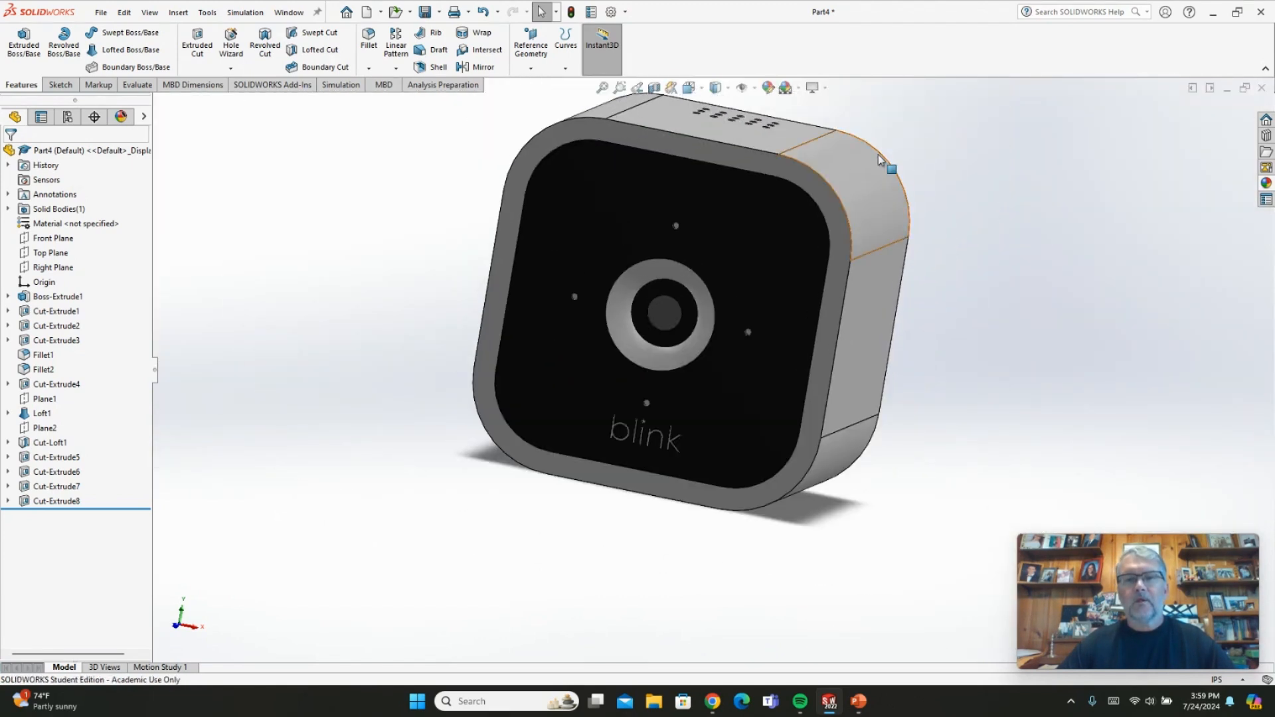
scroll(939, 130, up, 2)
scroll(873, 142, down, 2)
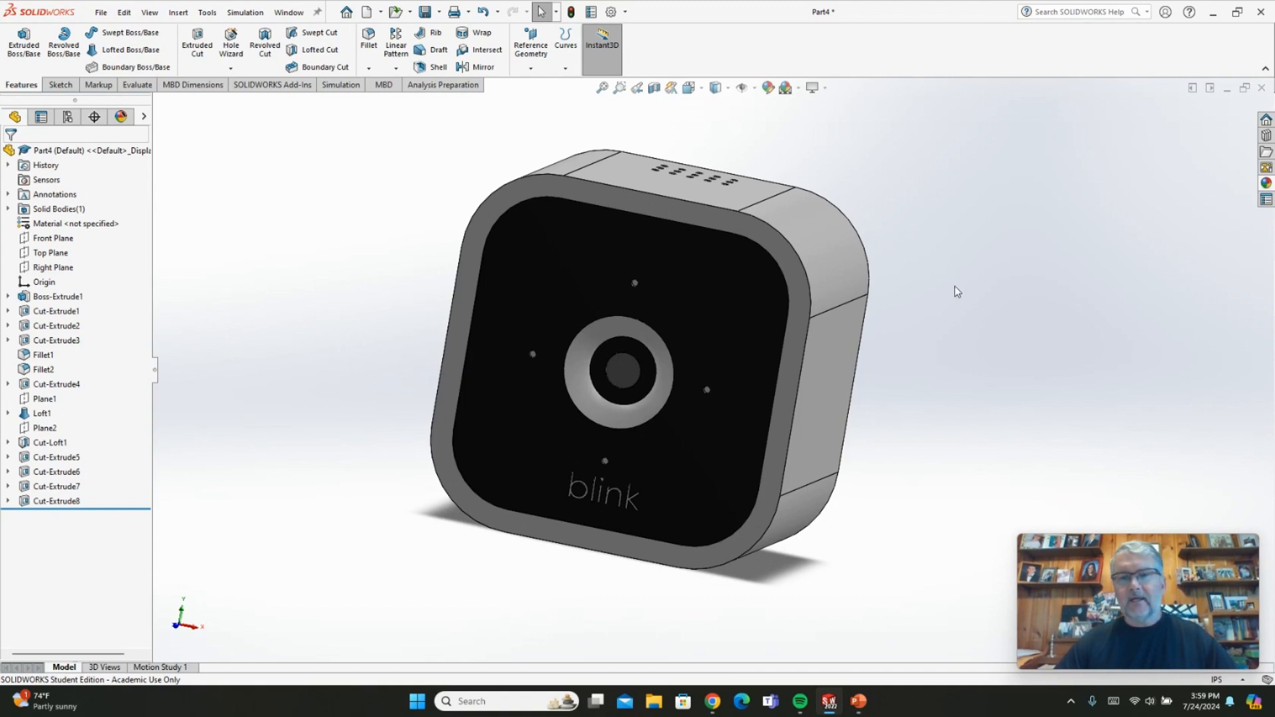
middle_drag(1007, 310, 831, 489)
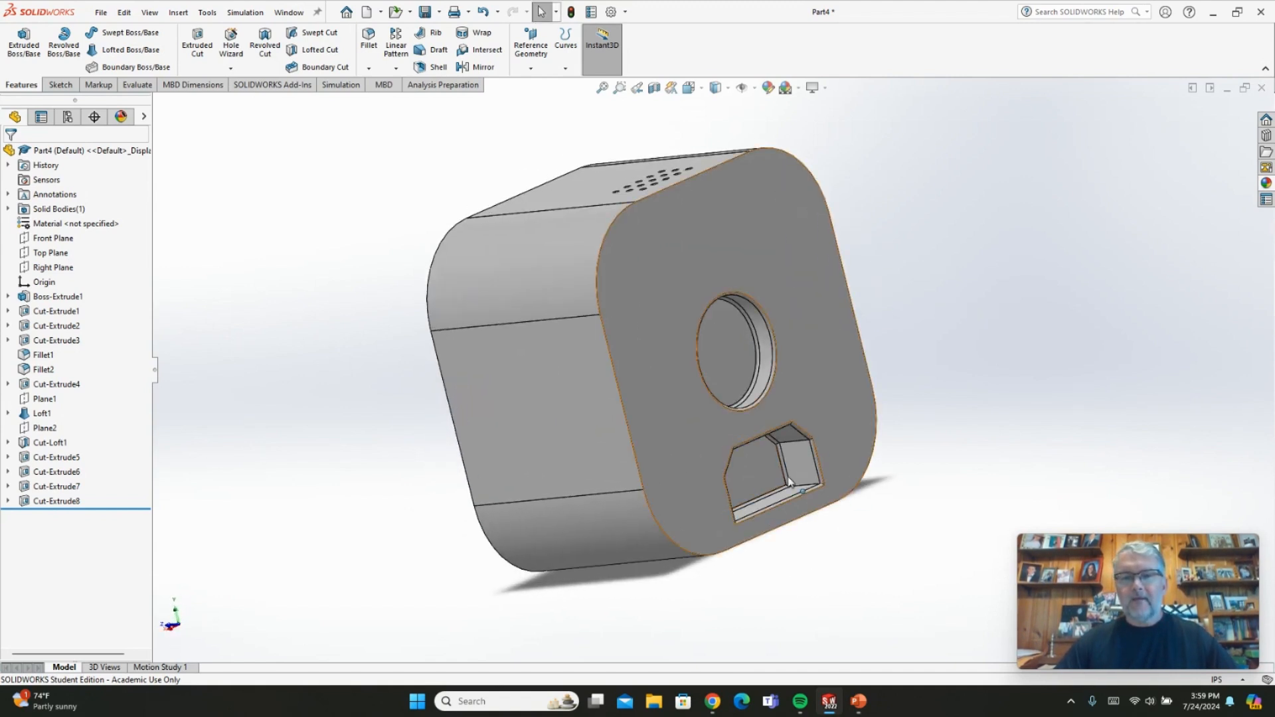
middle_drag(982, 344, 1058, 333)
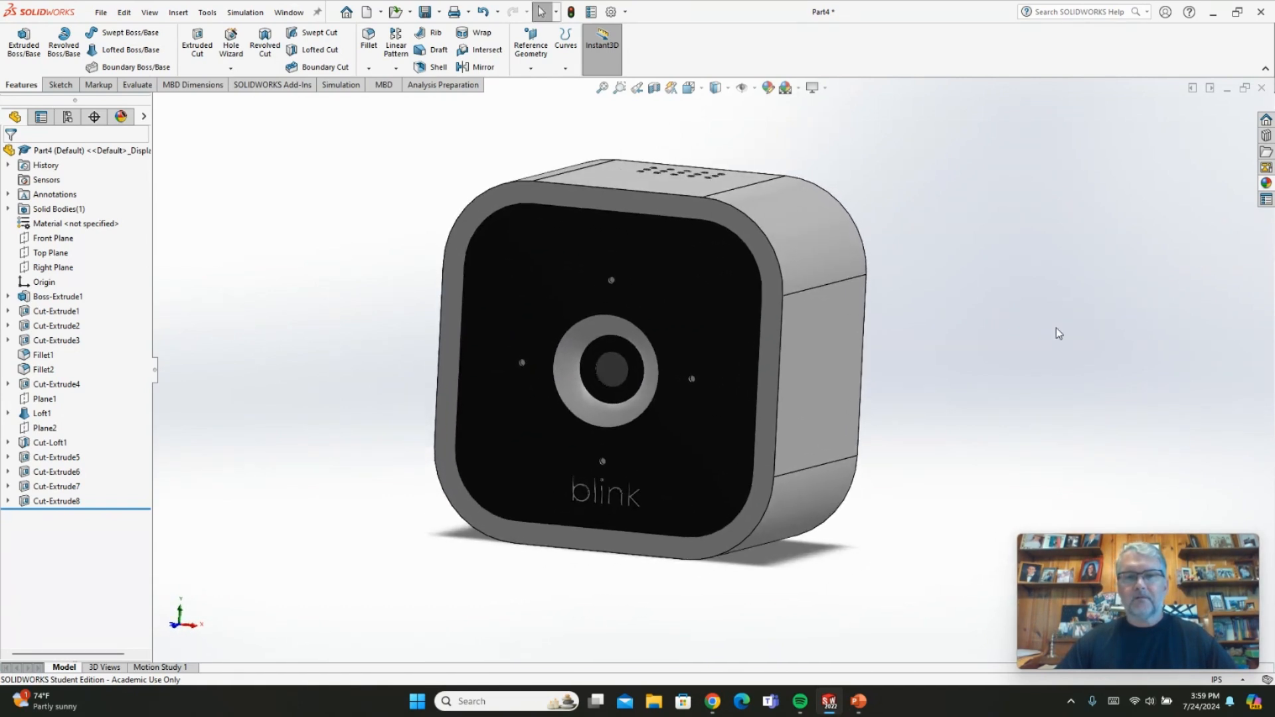